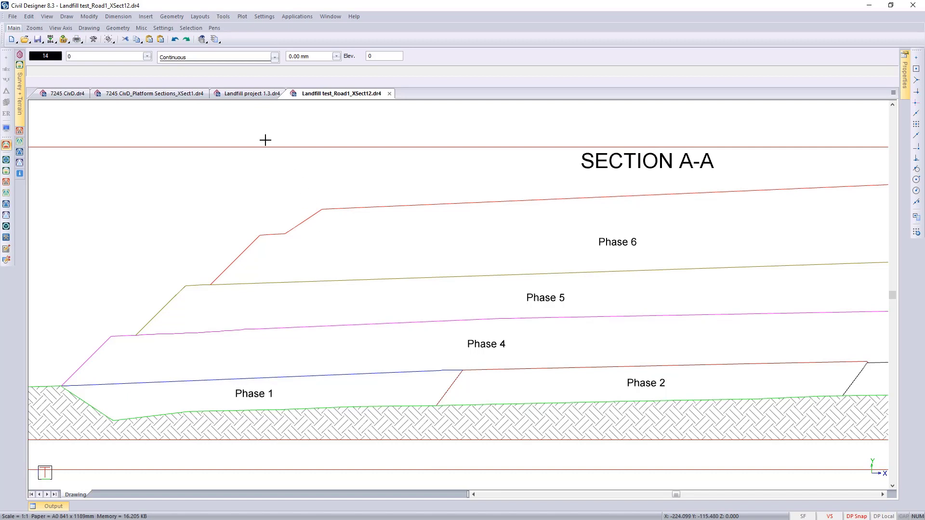
# - Switch from Section A-A to the Landfill project 1.3.dr4 drawing tab
pyautogui.click(246, 95)
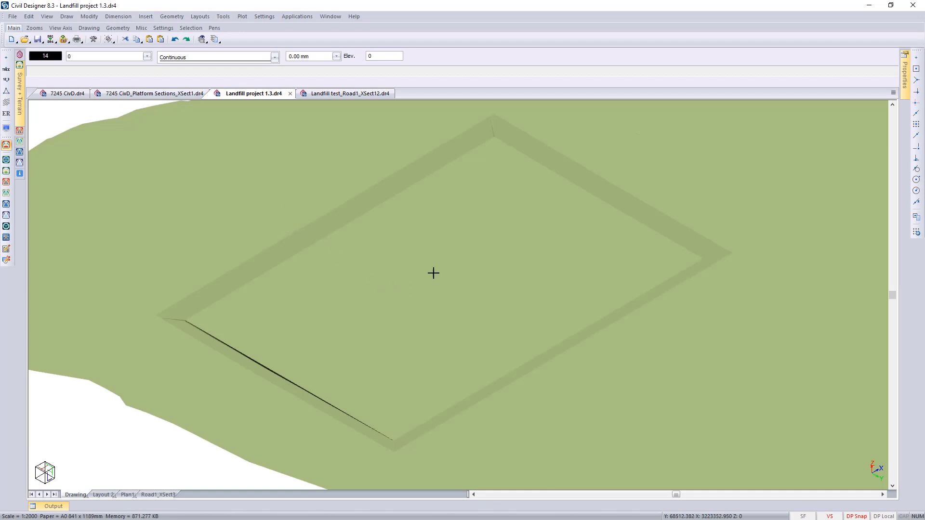
# - Pin the Survey + Terrain surface list so it stays docked open
pyautogui.click(416, 360)
pyautogui.moveTo(24, 113)
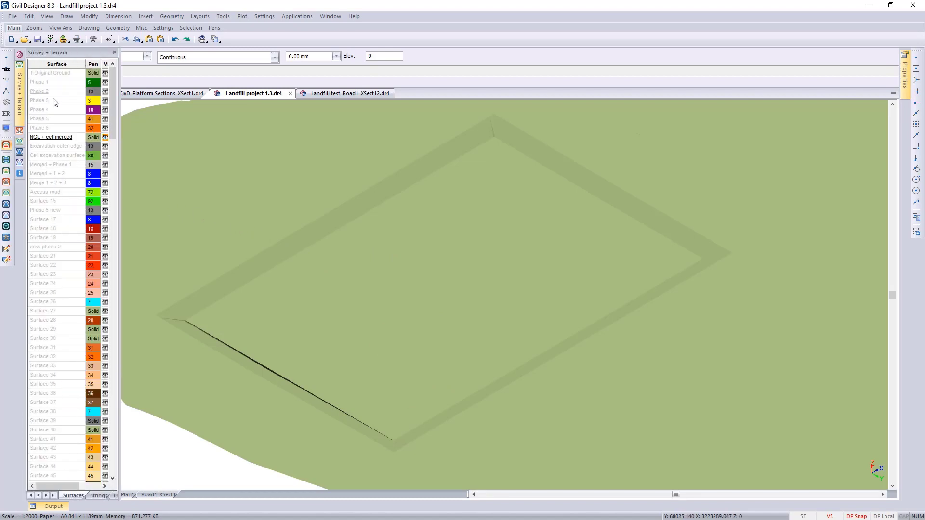
pyautogui.click(111, 53)
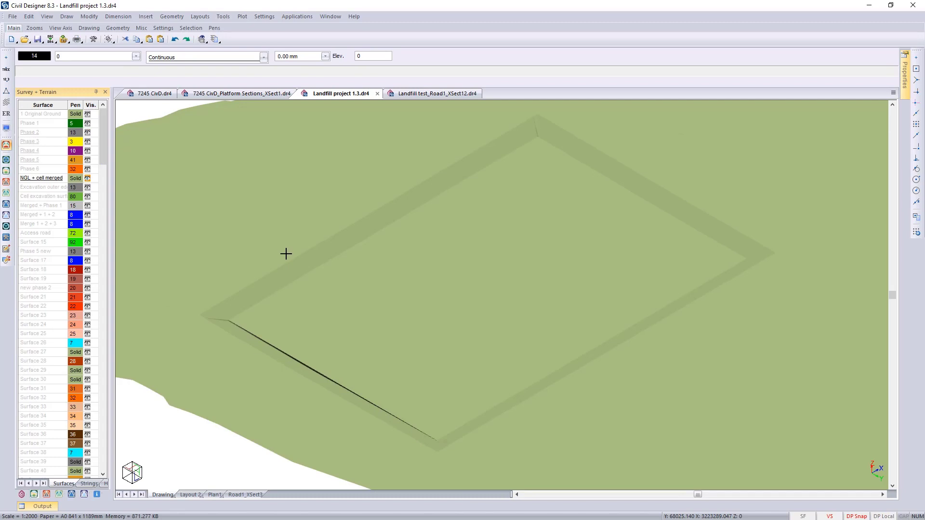
pyautogui.click(413, 291)
# - Turn on the Phase 1 to Phase 5 surfaces, then switch to the Road1_XSect3 layout
pyautogui.click(87, 123)
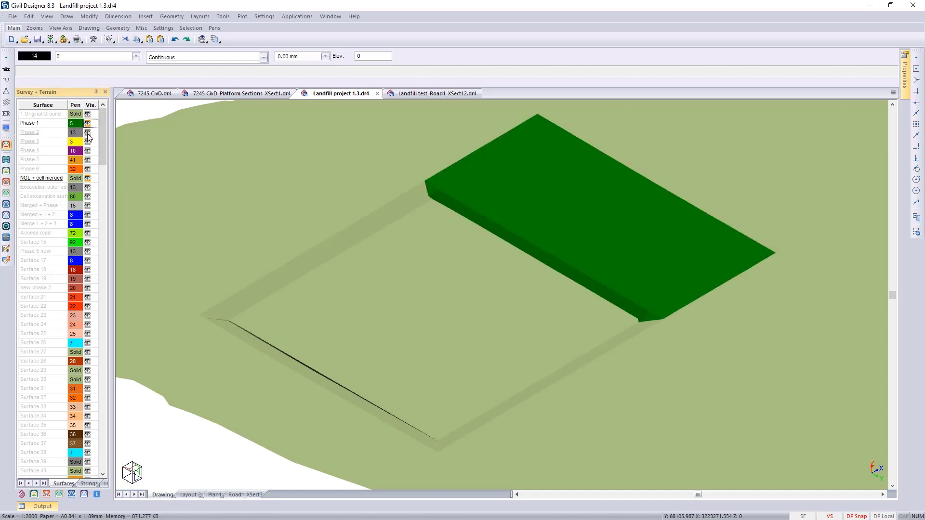
pyautogui.click(87, 132)
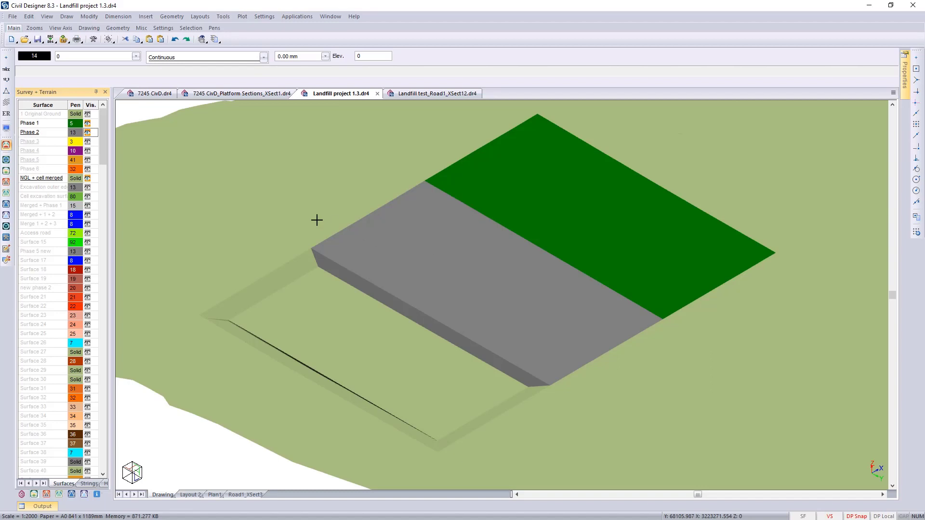
pyautogui.click(88, 142)
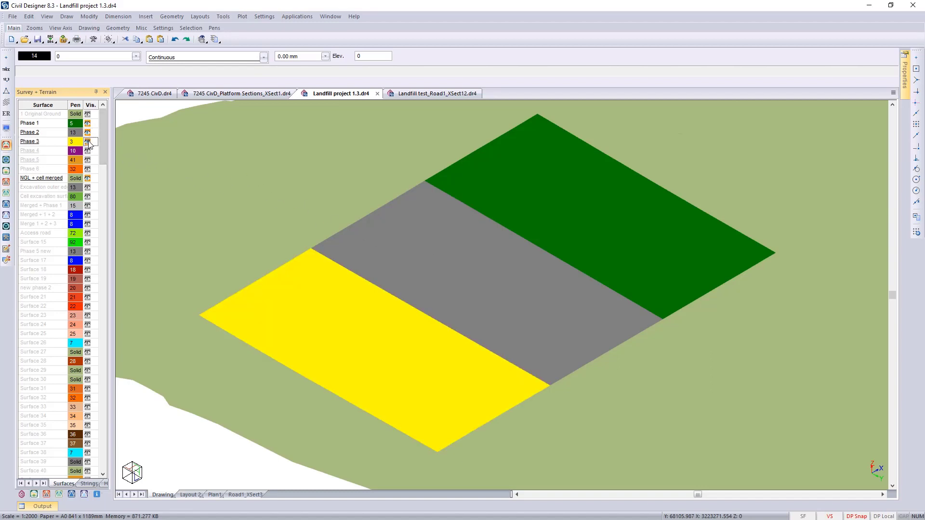
pyautogui.click(87, 151)
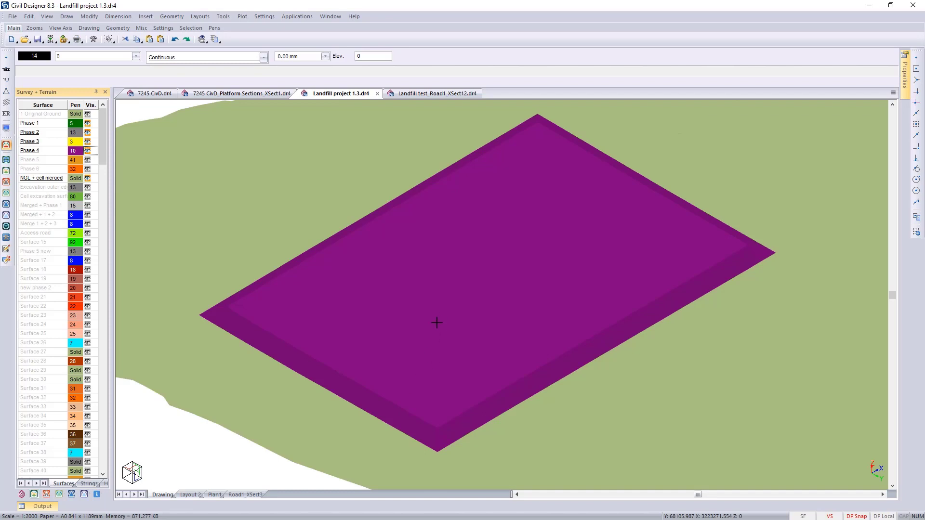
pyautogui.click(87, 160)
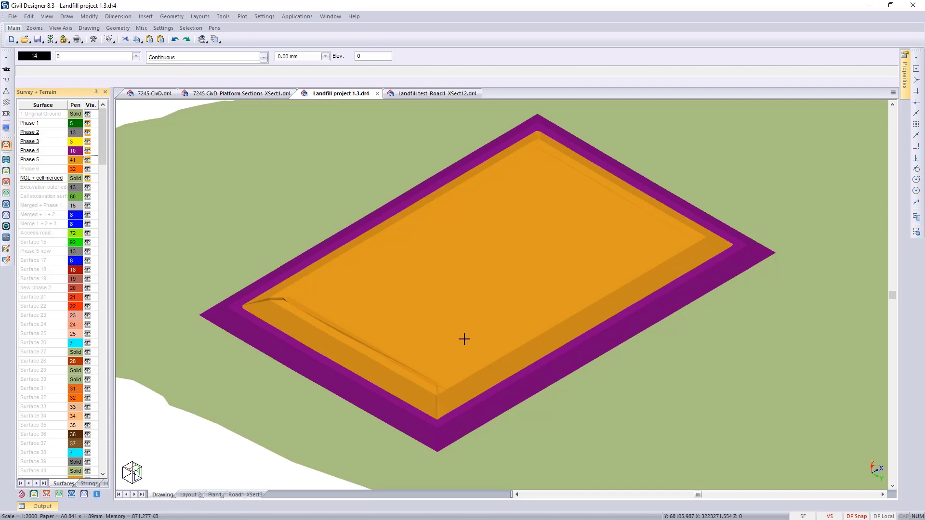
pyautogui.click(250, 495)
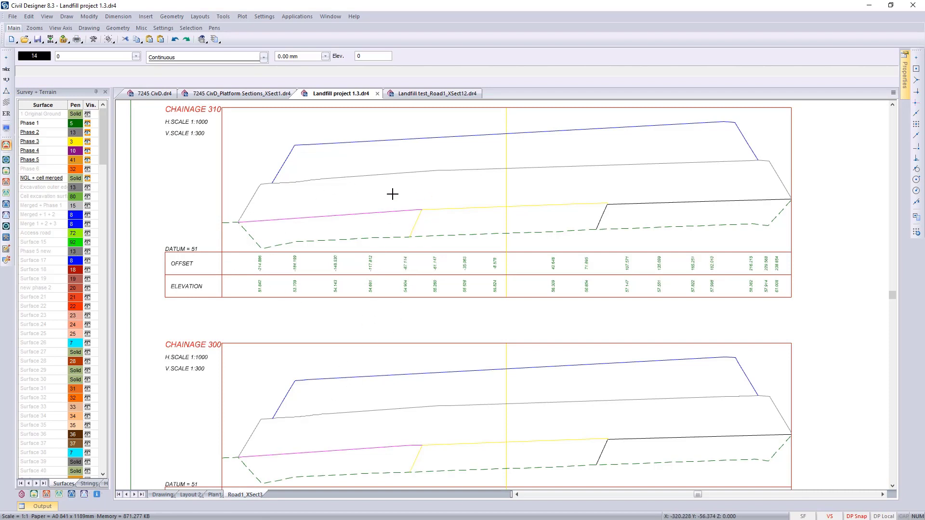
# - Compare the Road1_XSect12 drawing, then return to Landfill project 1.3's Drawing layout 3-D model
pyautogui.click(435, 95)
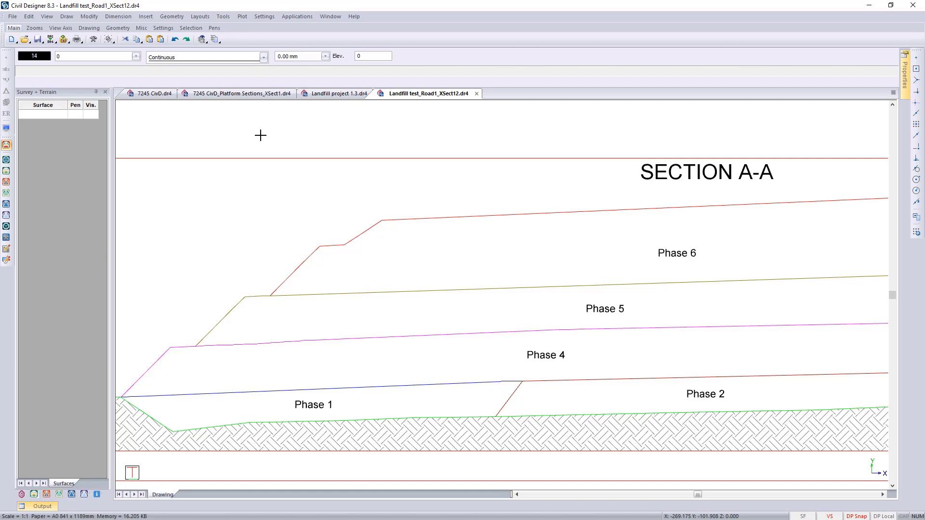
pyautogui.click(329, 94)
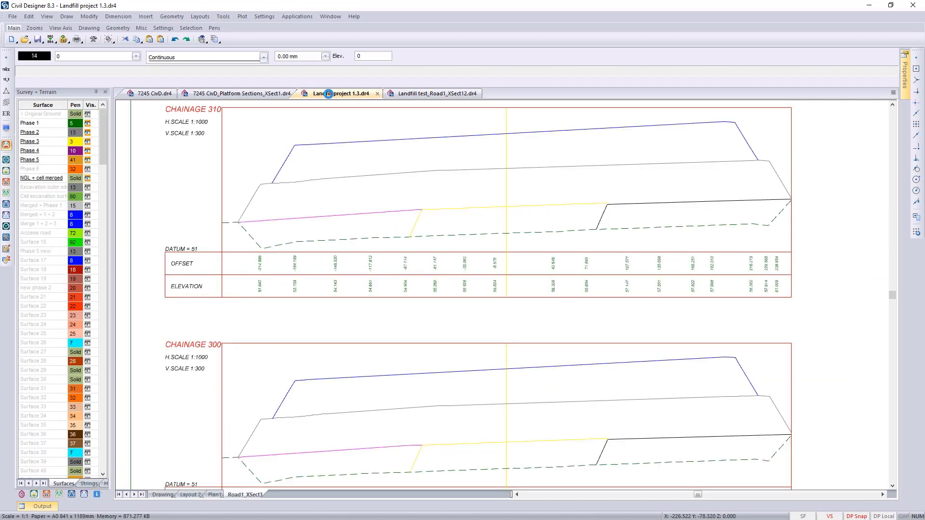
pyautogui.click(164, 495)
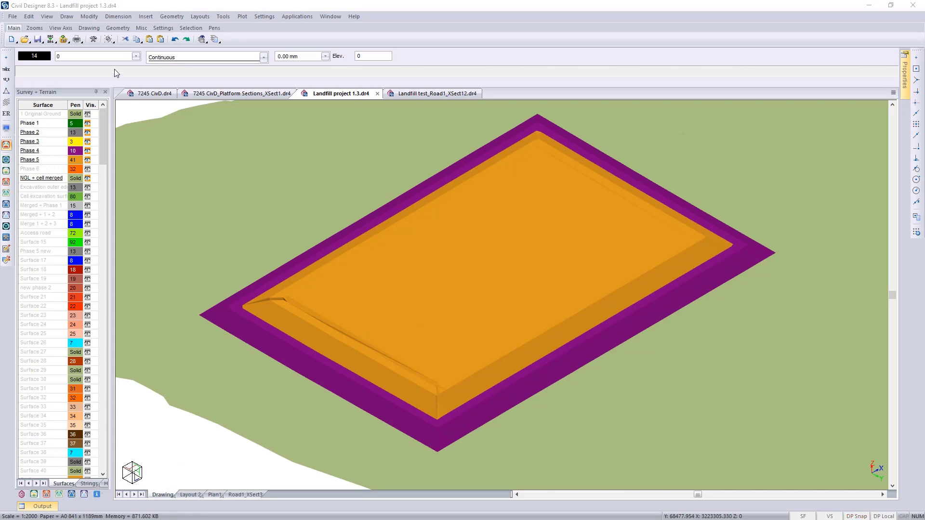
pyautogui.click(61, 28)
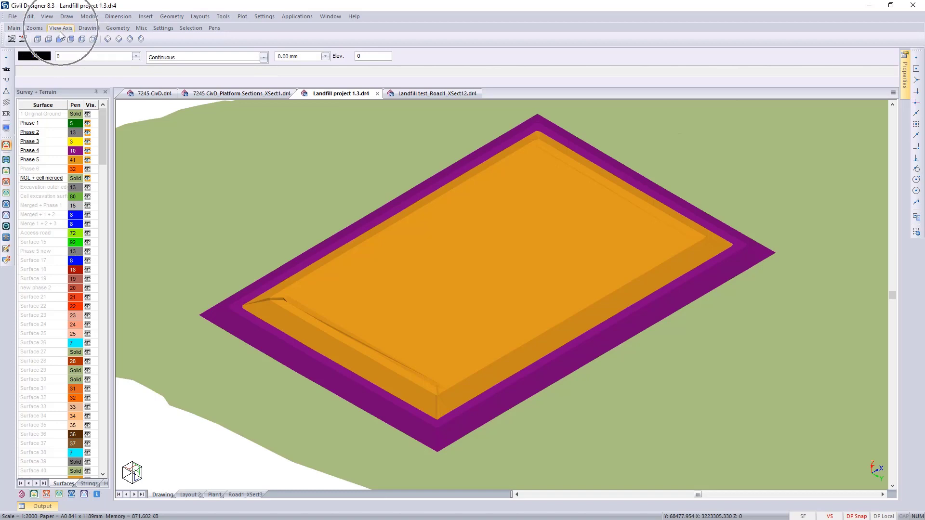
# - Show the landfill in top plan view, collapse the surfaces pane, and open New_City_Development.dr4
pyautogui.click(37, 39)
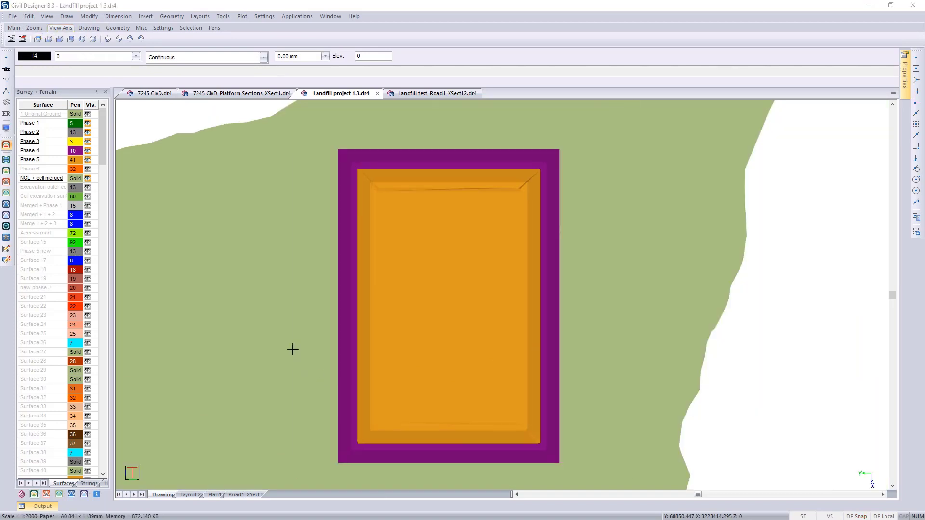
pyautogui.click(94, 92)
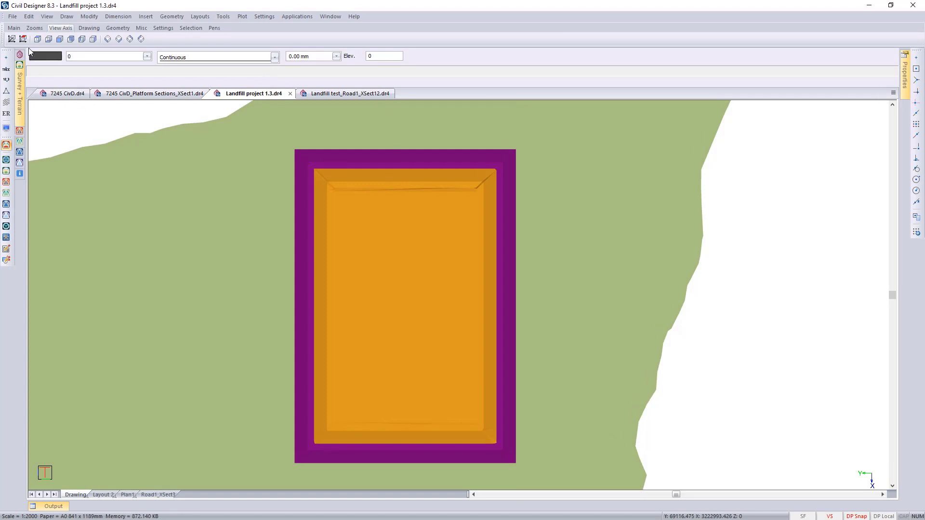
pyautogui.click(12, 17)
pyautogui.click(53, 52)
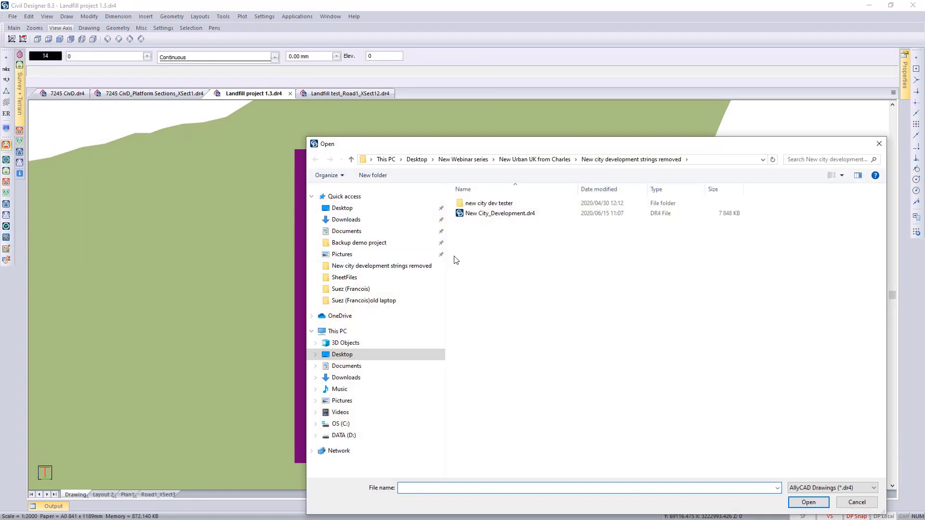
pyautogui.doubleClick(502, 215)
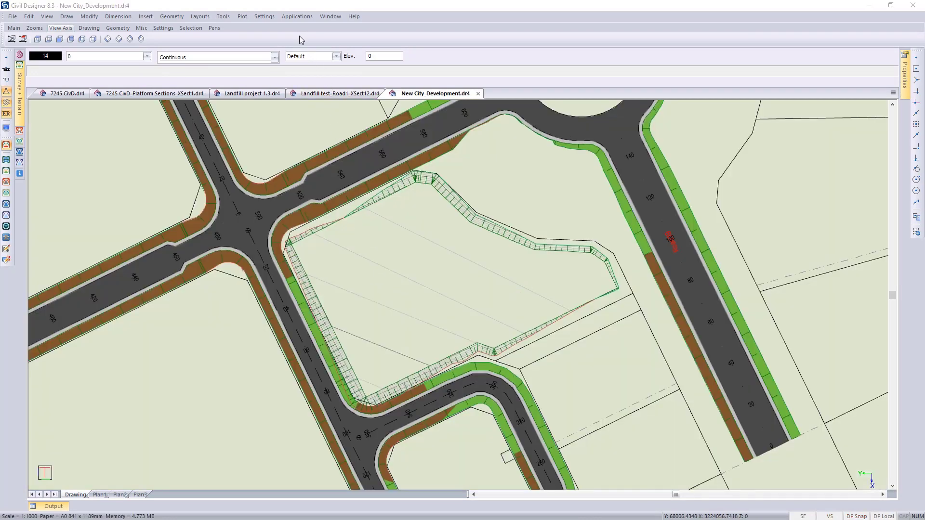
pyautogui.click(296, 17)
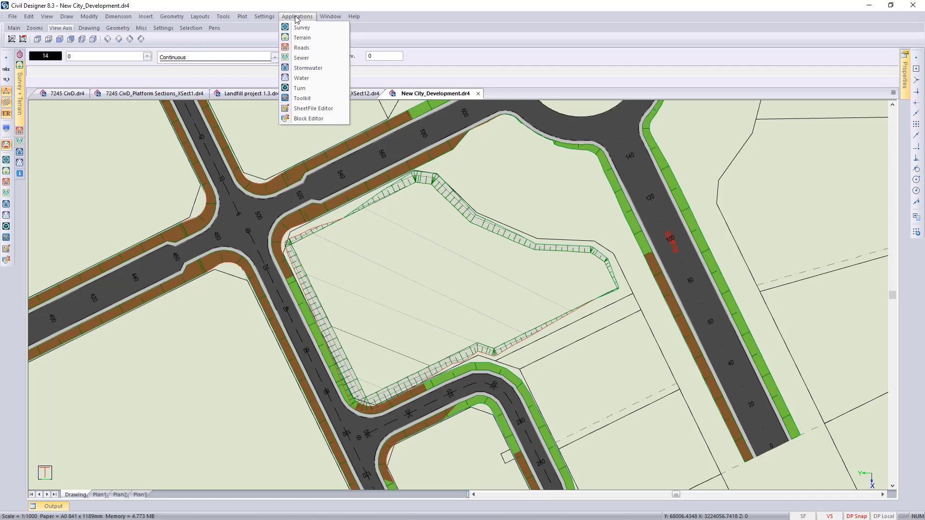
# - Enter Terrain mode and untick Display road plan in Display Settings' Road Settings
pyautogui.click(306, 38)
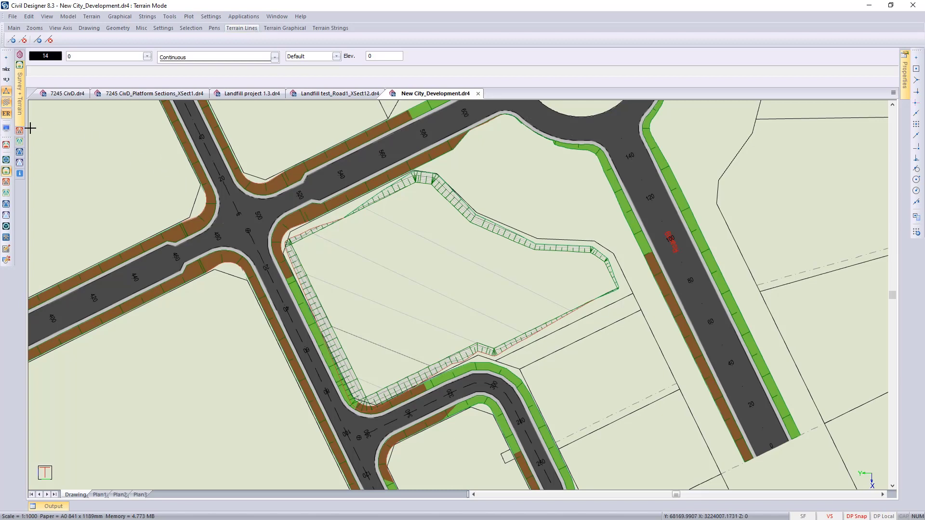
pyautogui.click(7, 129)
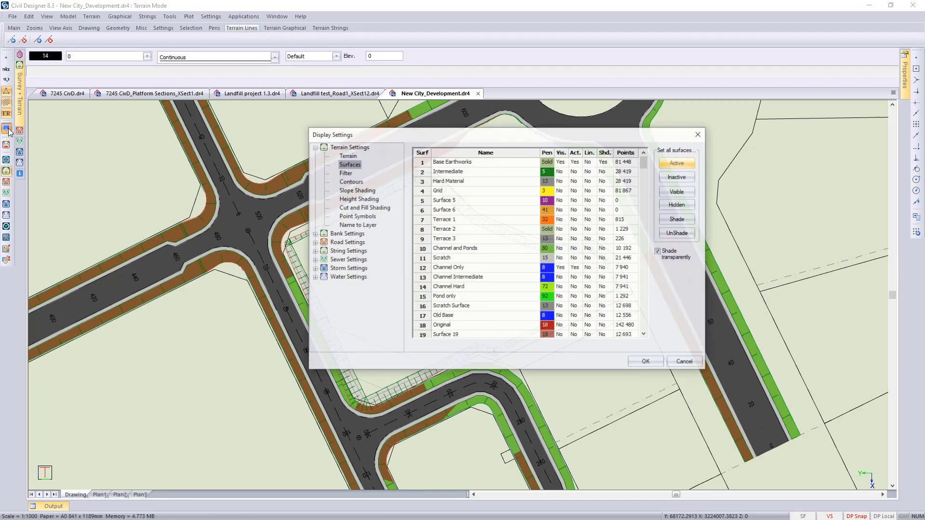
pyautogui.click(350, 244)
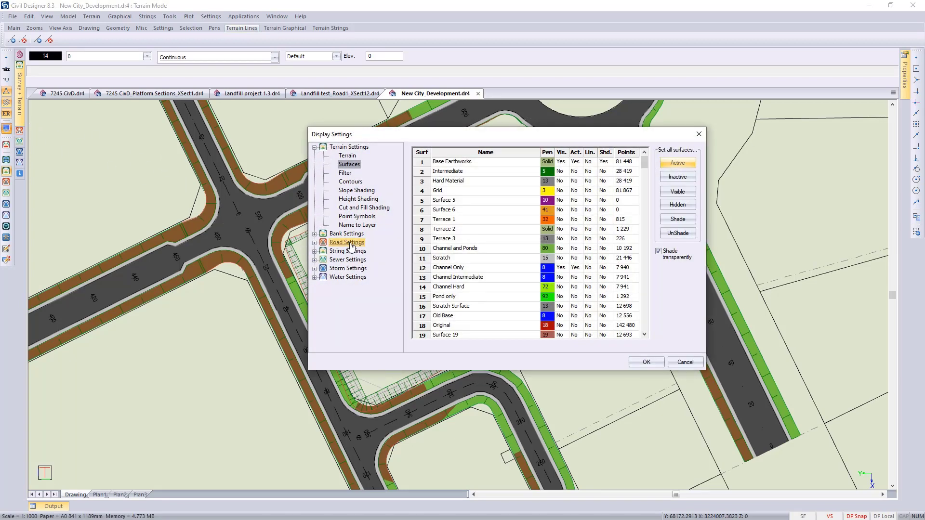
pyautogui.click(416, 152)
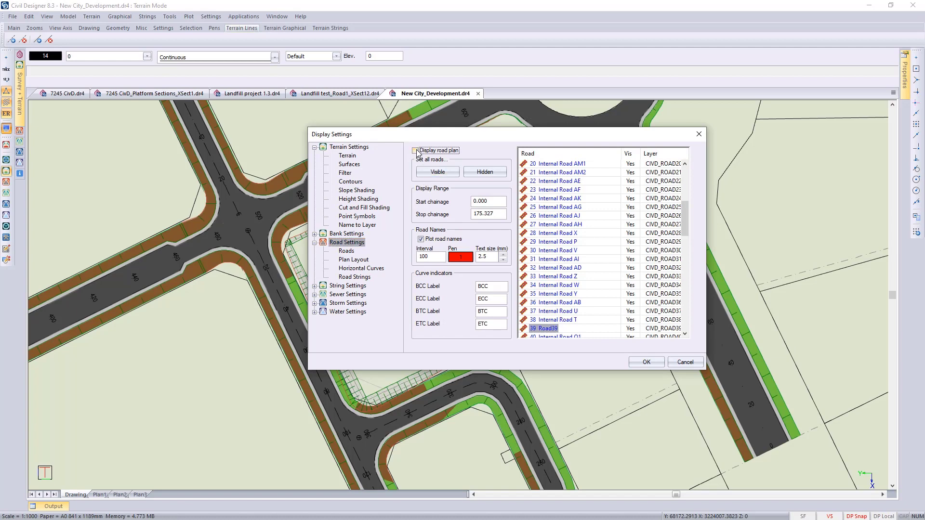
pyautogui.click(349, 165)
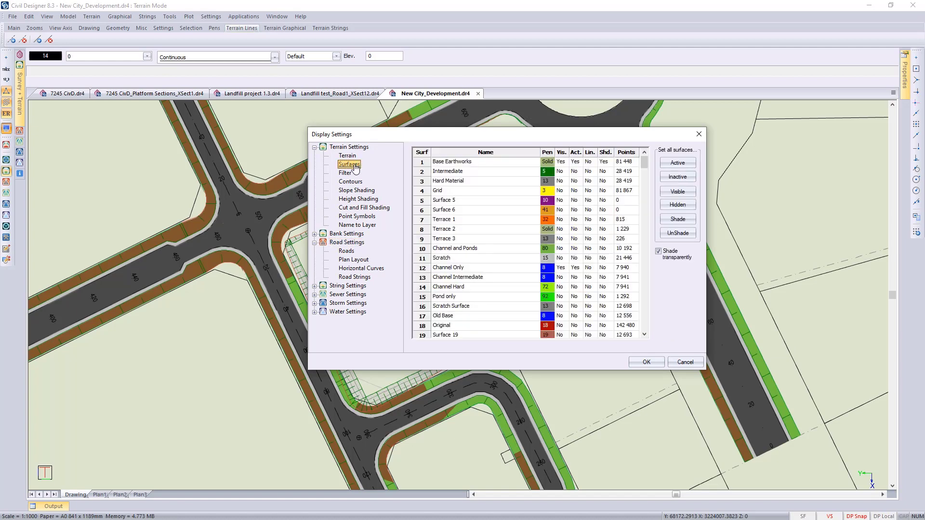
pyautogui.scroll(-3, 480, 264)
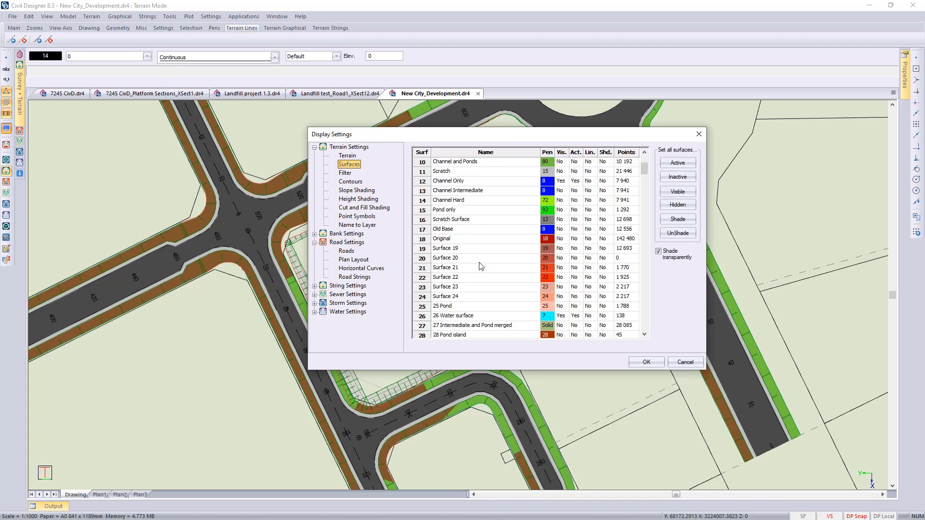
pyautogui.scroll(-2, 480, 267)
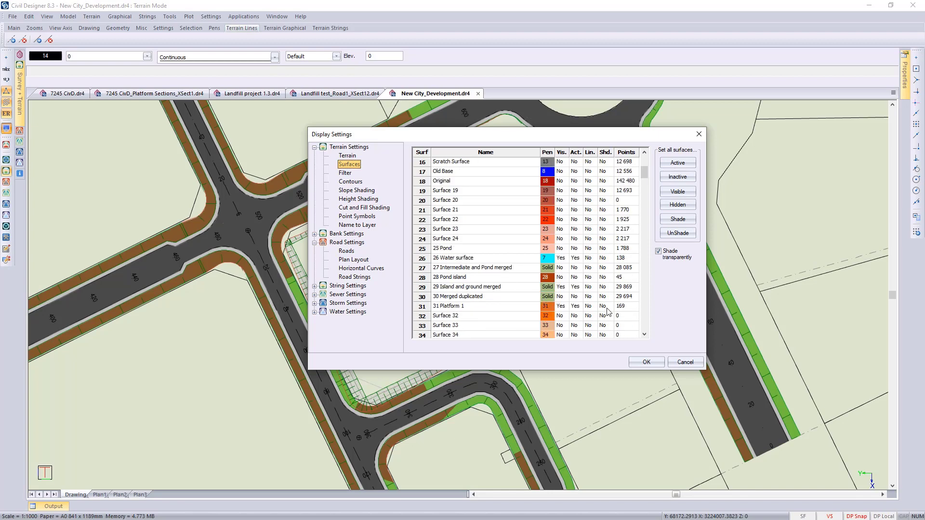
pyautogui.click(646, 363)
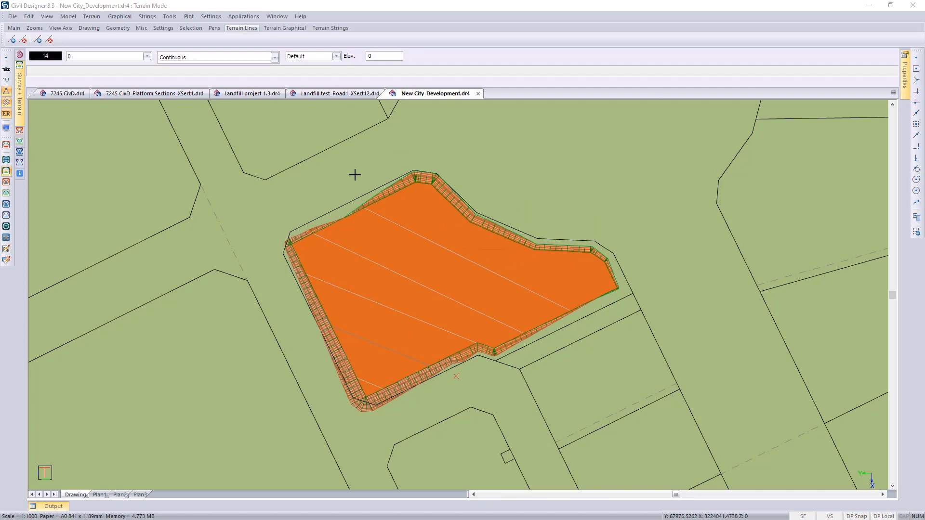
# - Measure a distance (M) from above to below the orange platform
pyautogui.click(373, 179)
pyautogui.press('m')
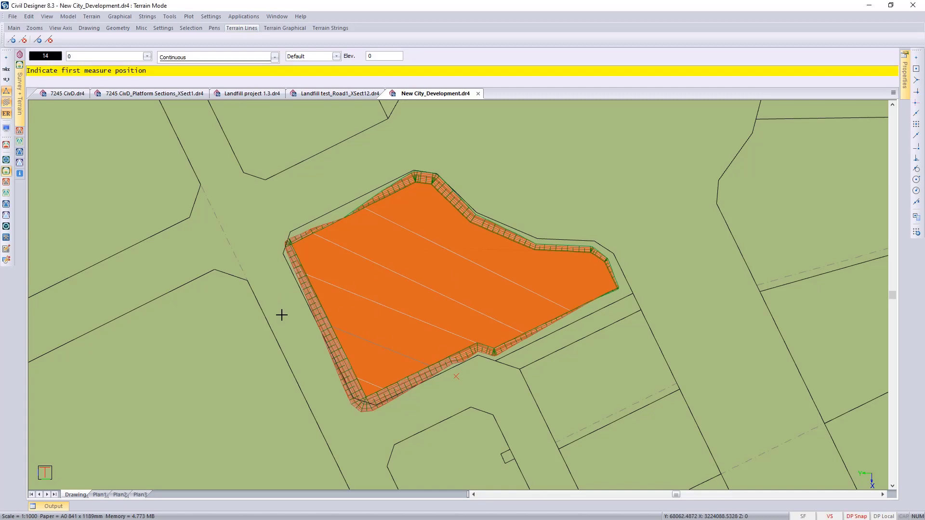
pyautogui.click(350, 190)
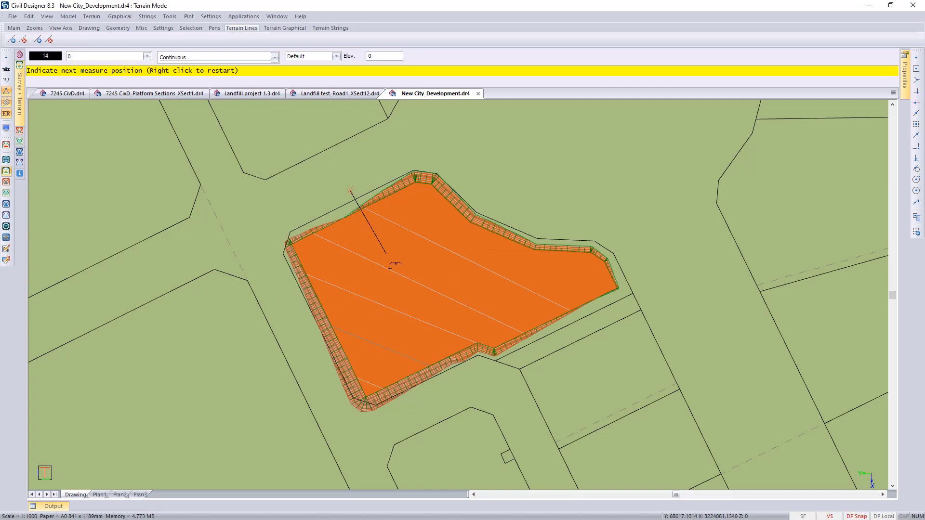
pyautogui.click(443, 384)
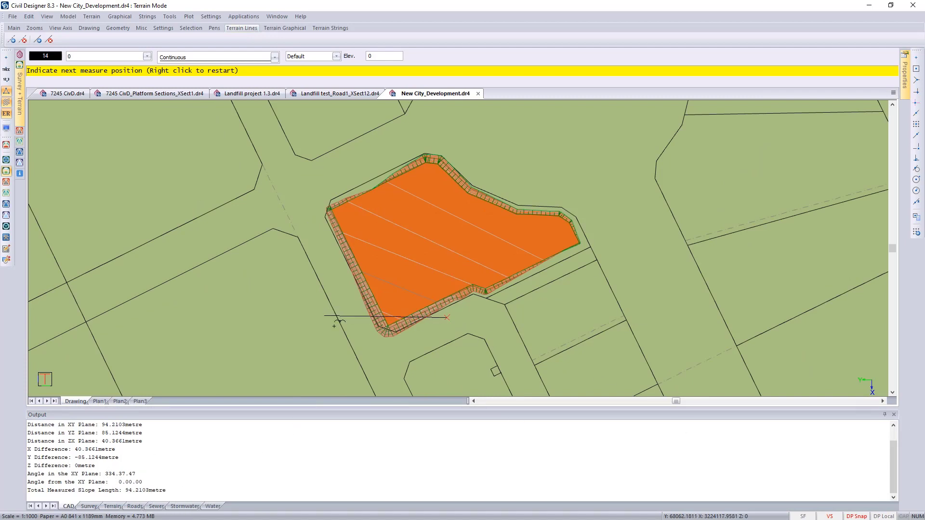
# - Restart the measurement and measure west-to-east across the platform, giving 138.93 m
pyautogui.rightClick(365, 338)
pyautogui.click(387, 344)
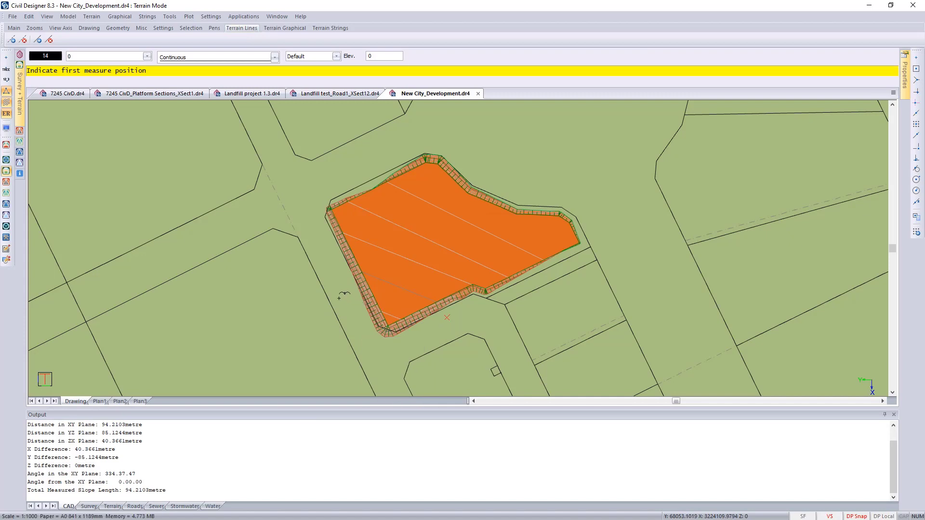
pyautogui.click(336, 280)
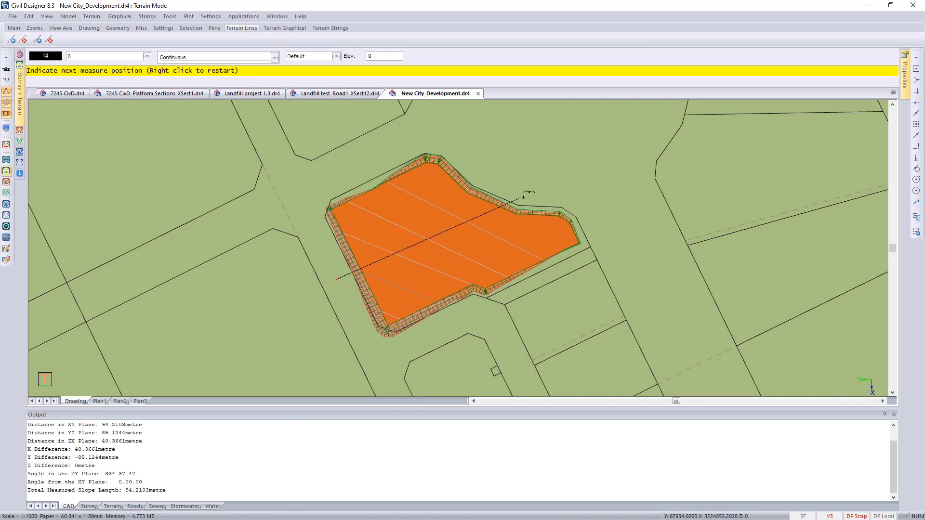
pyautogui.click(552, 166)
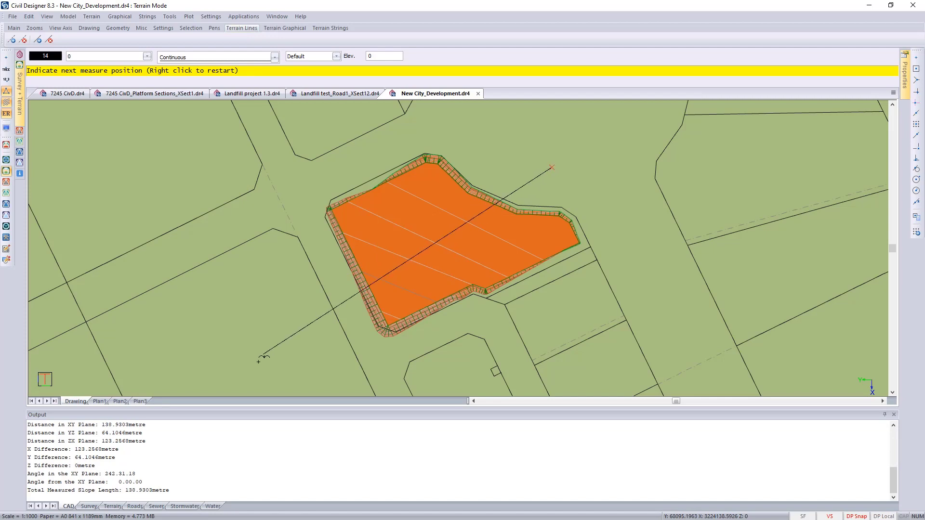
# - Exit the measure command and auto-hide the Output panel to enlarge the drawing
pyautogui.click(154, 493)
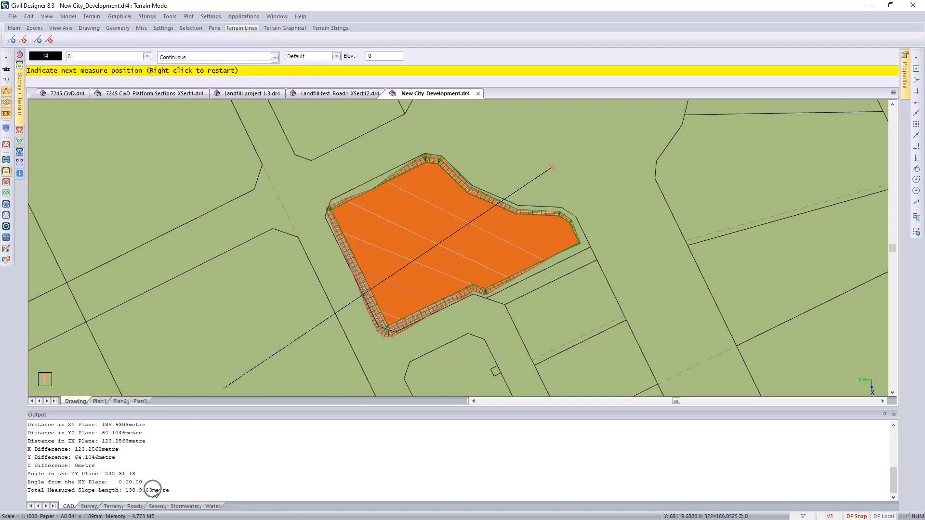
pyautogui.press('Escape')
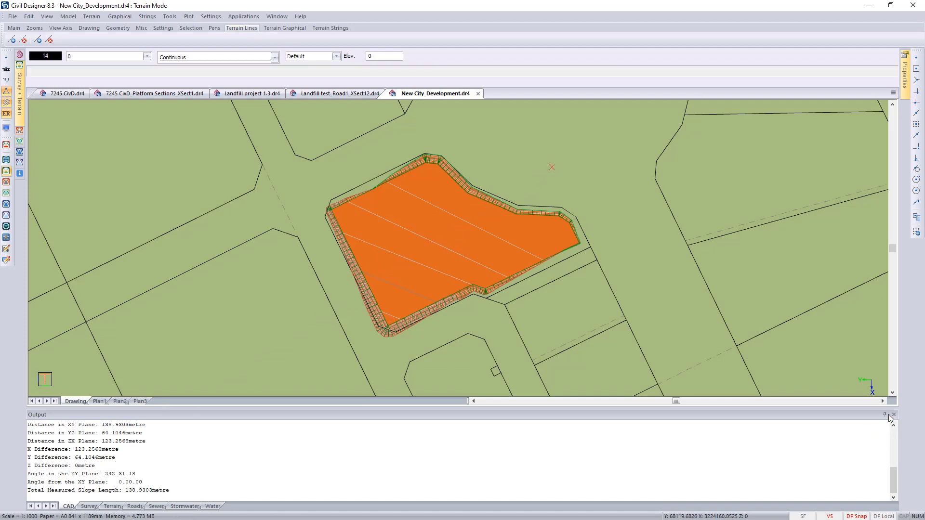
pyautogui.click(885, 414)
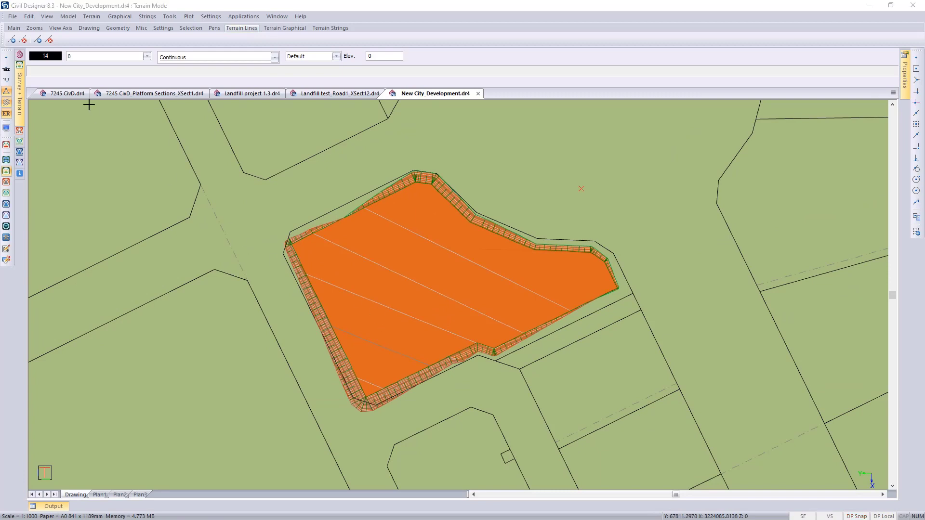
pyautogui.click(92, 17)
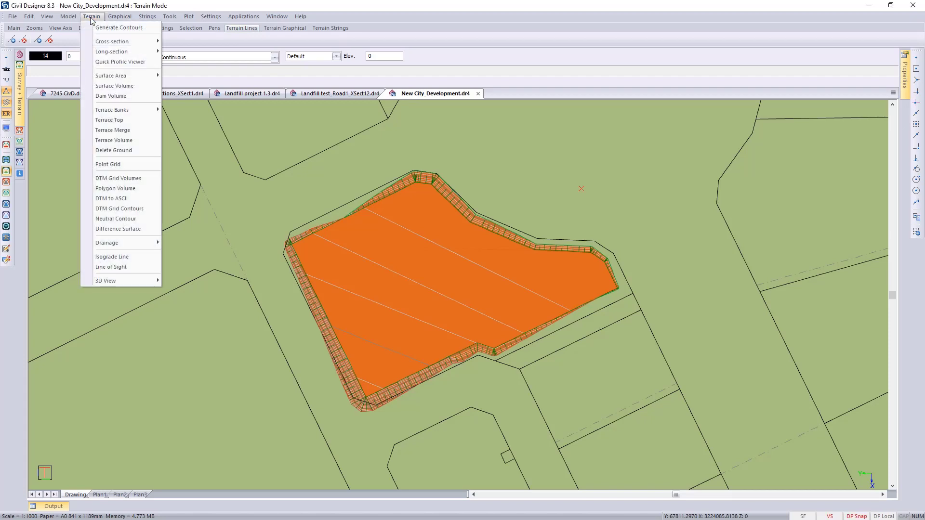
pyautogui.moveTo(128, 41)
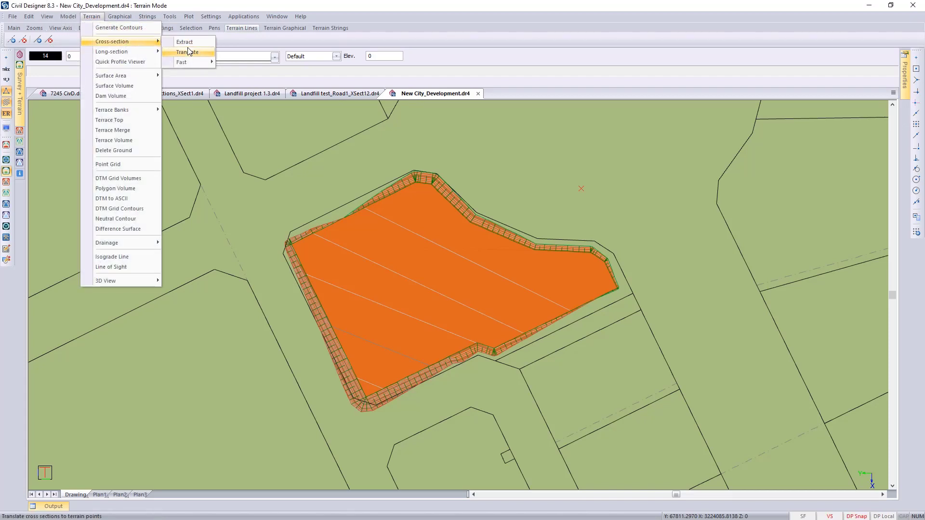
pyautogui.click(195, 61)
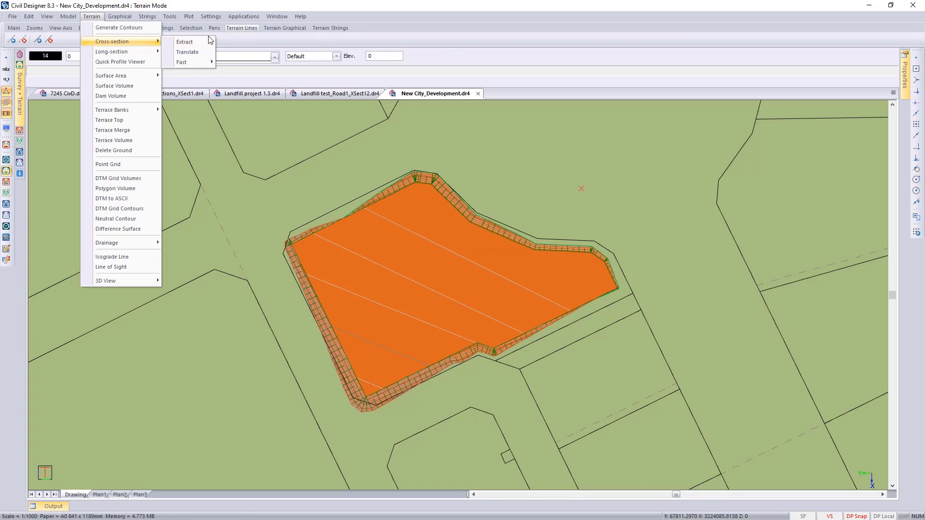
pyautogui.press('Escape')
pyautogui.press('Escape')
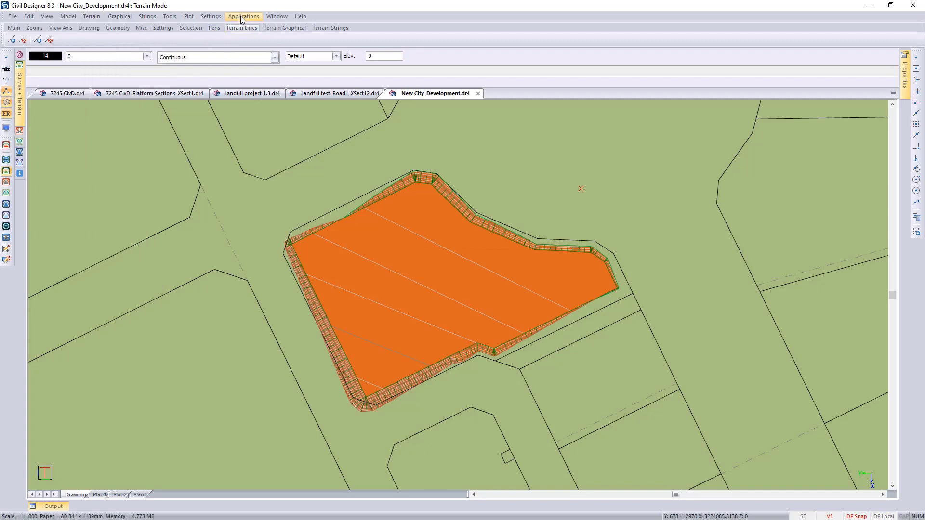
pyautogui.click(241, 16)
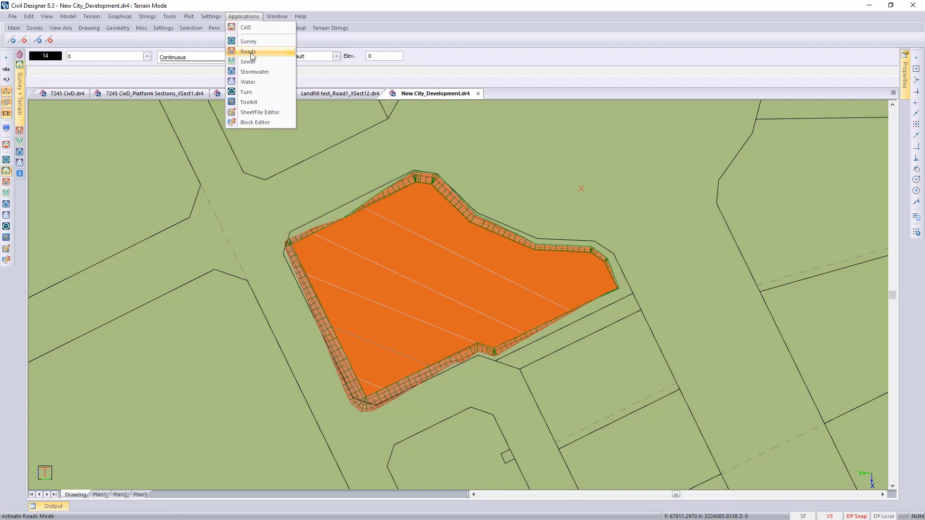
# - Switch to Roads mode and open the Road Selection dialog via Select Road File
pyautogui.click(251, 52)
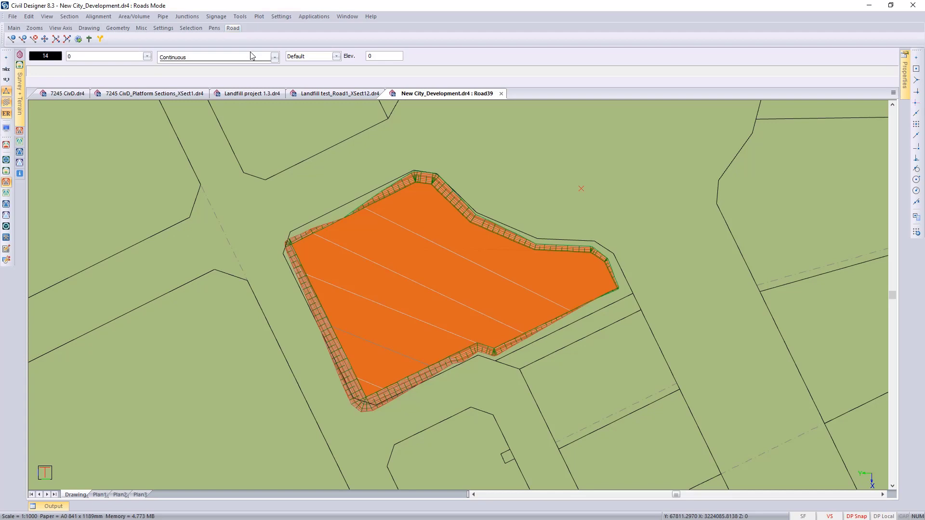
pyautogui.click(12, 17)
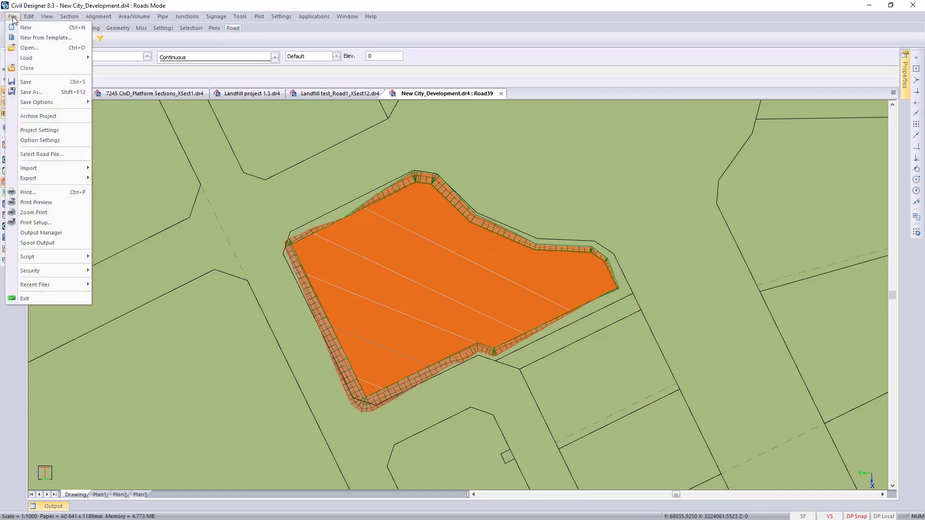
pyautogui.click(49, 155)
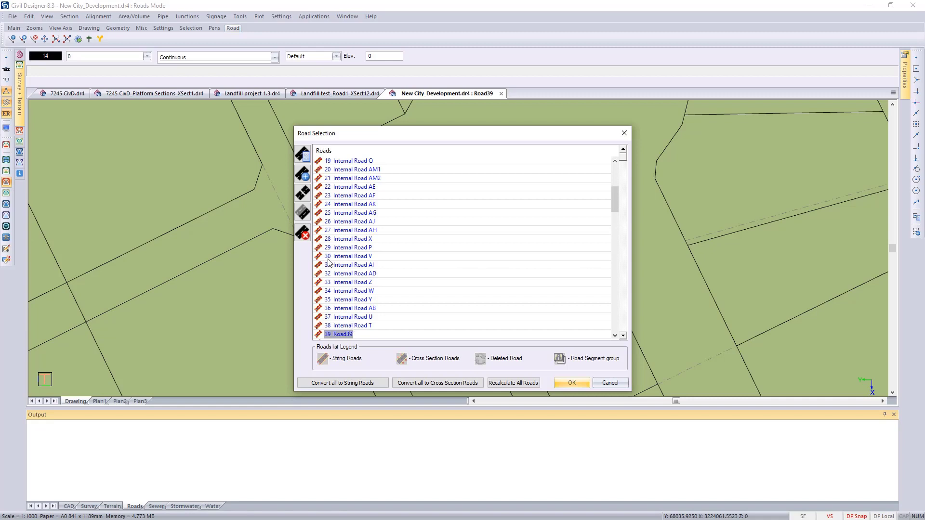
# - Create a new road named 'Platform cross sections', generated as Cross Sections
pyautogui.click(303, 173)
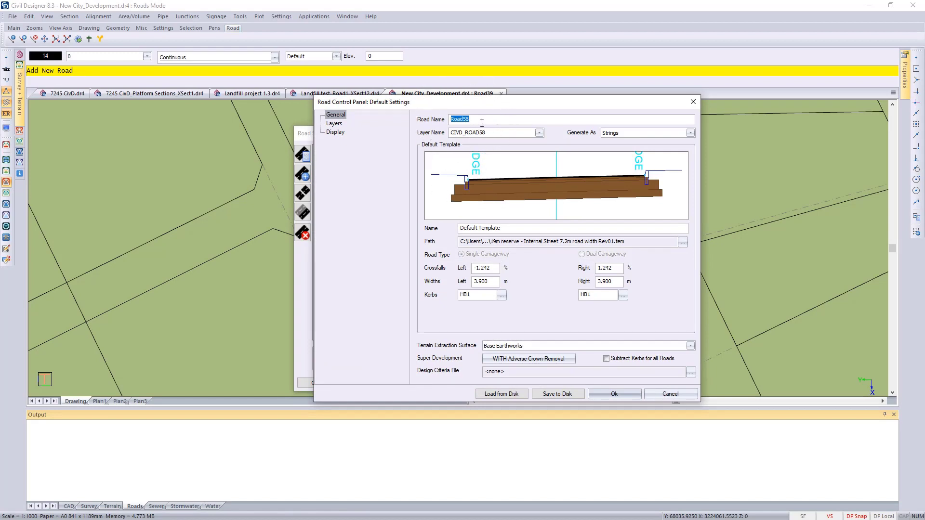
pyautogui.write('Platform cross sections')
pyautogui.click(690, 133)
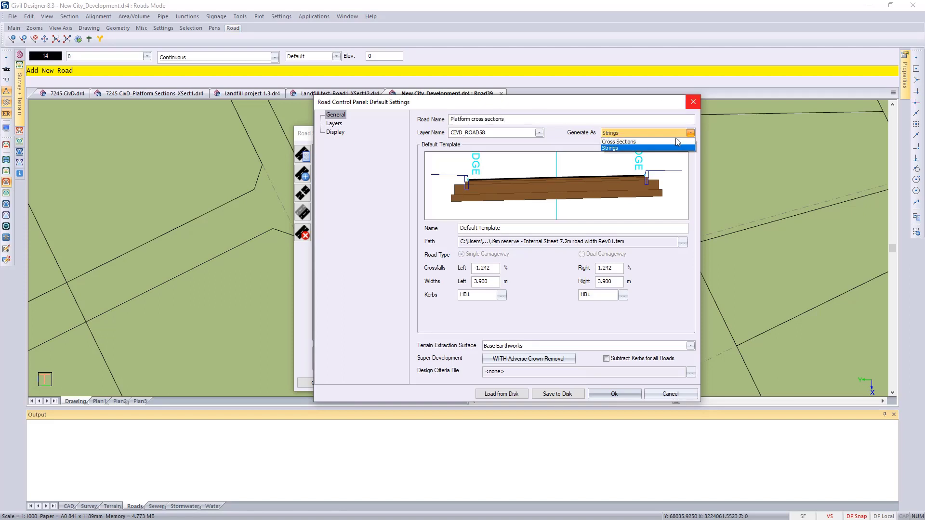
pyautogui.click(674, 140)
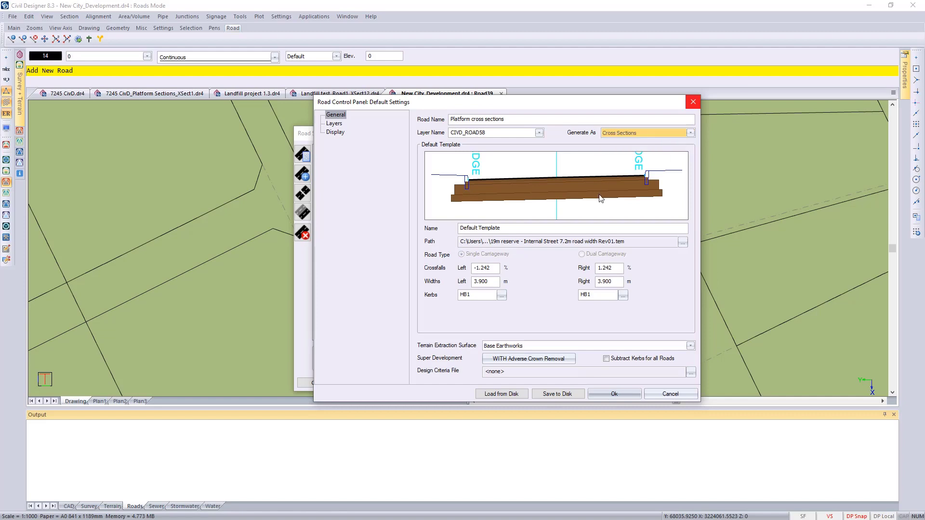
# - Rename the road's Design layer to 'Platform', save the settings, and load the road
pyautogui.click(337, 128)
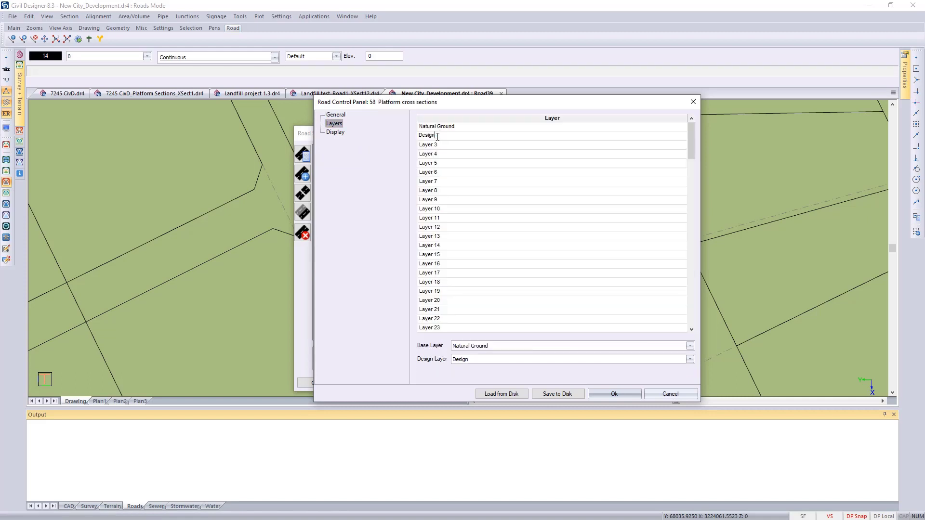
pyautogui.doubleClick(436, 135)
pyautogui.write('Platform')
pyautogui.press('Return')
pyautogui.click(442, 351)
pyautogui.click(605, 394)
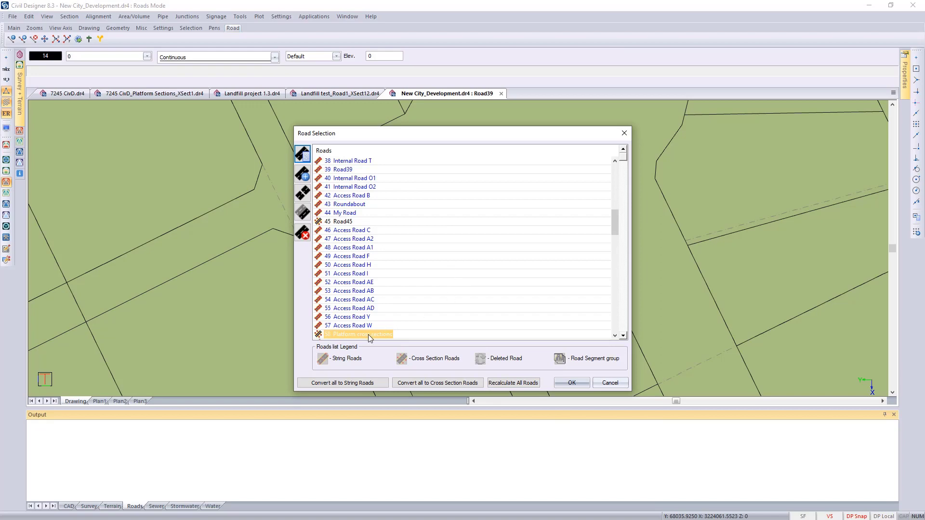
pyautogui.click(573, 383)
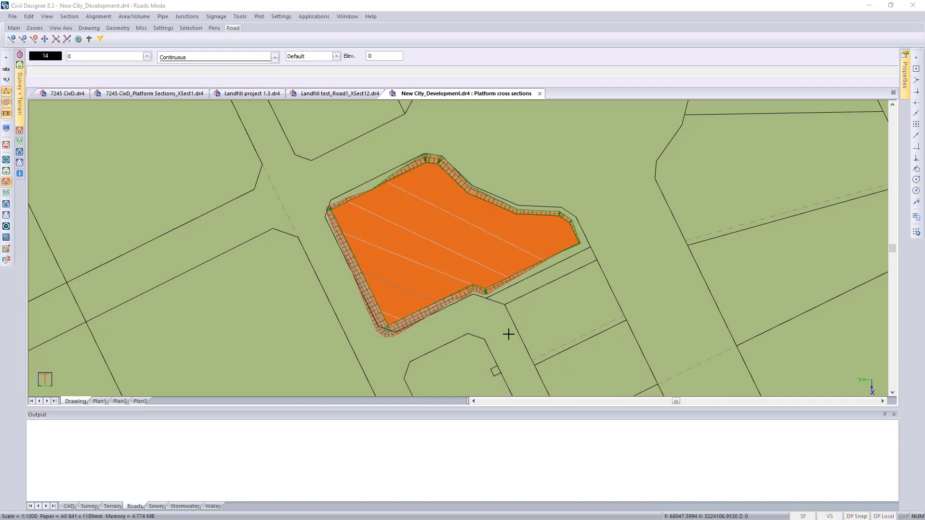
# - Insert the alignment's Start point west of the platform
pyautogui.scroll(1, 533, 321)
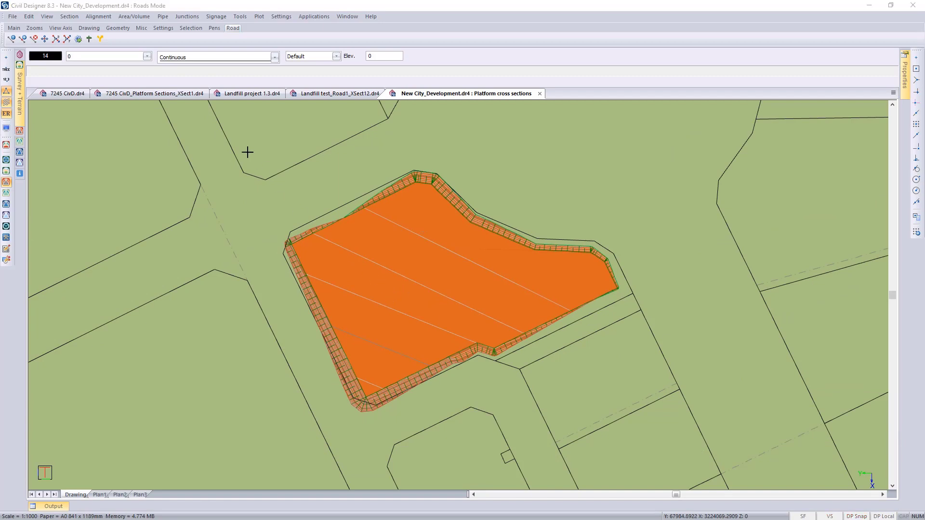
pyautogui.click(105, 18)
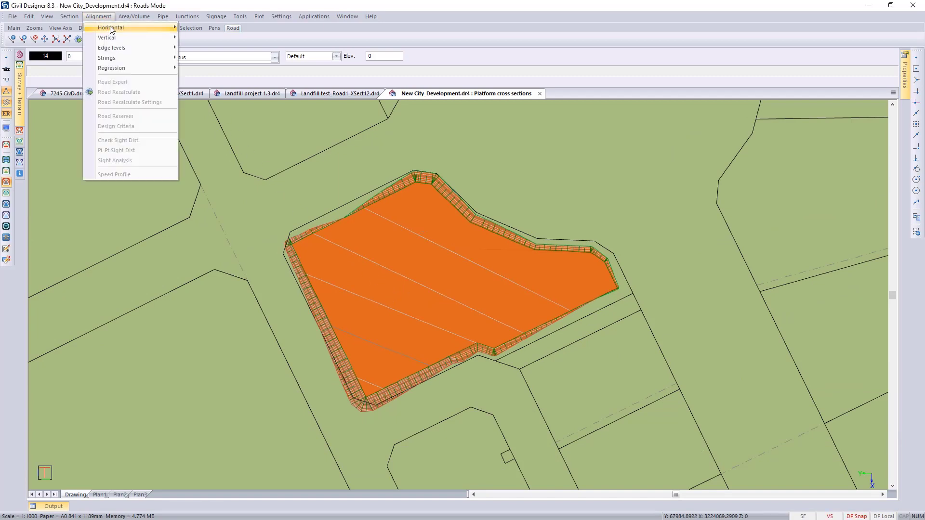
pyautogui.moveTo(111, 28)
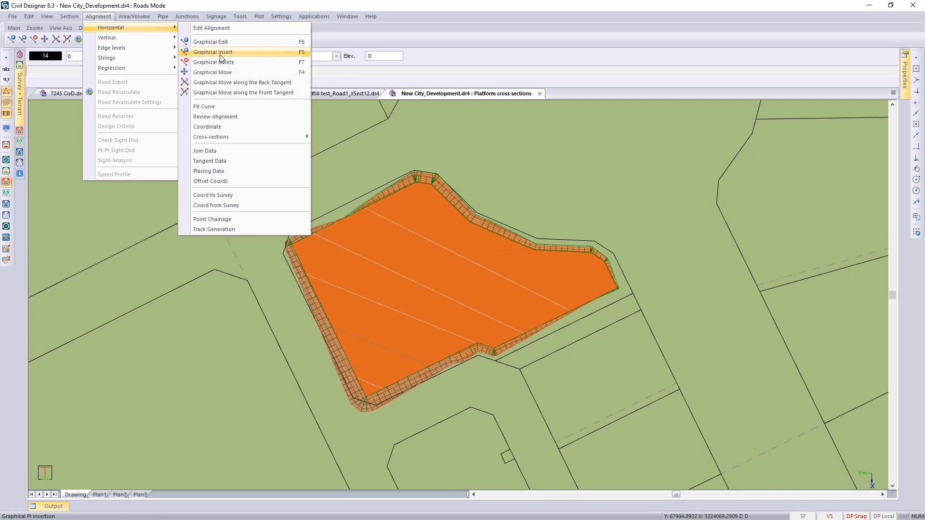
pyautogui.click(220, 57)
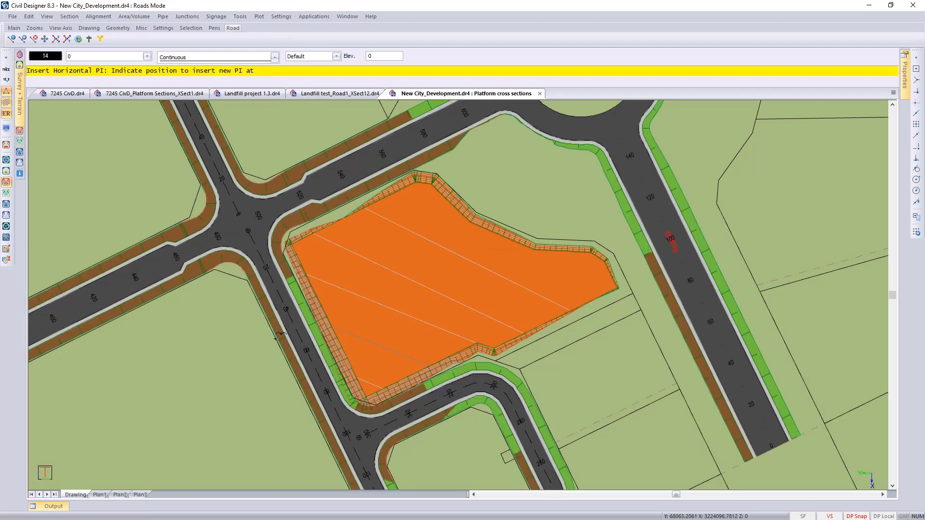
pyautogui.click(272, 348)
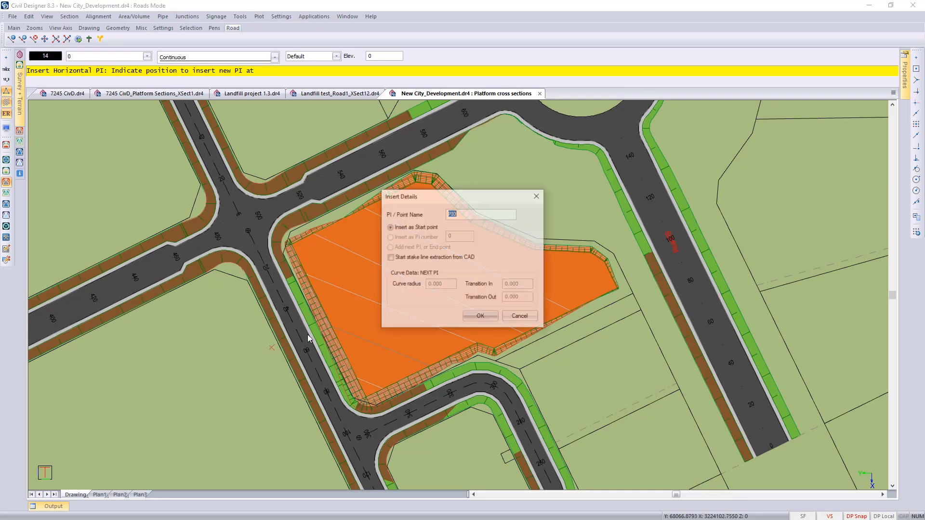
pyautogui.press('BackSpace')
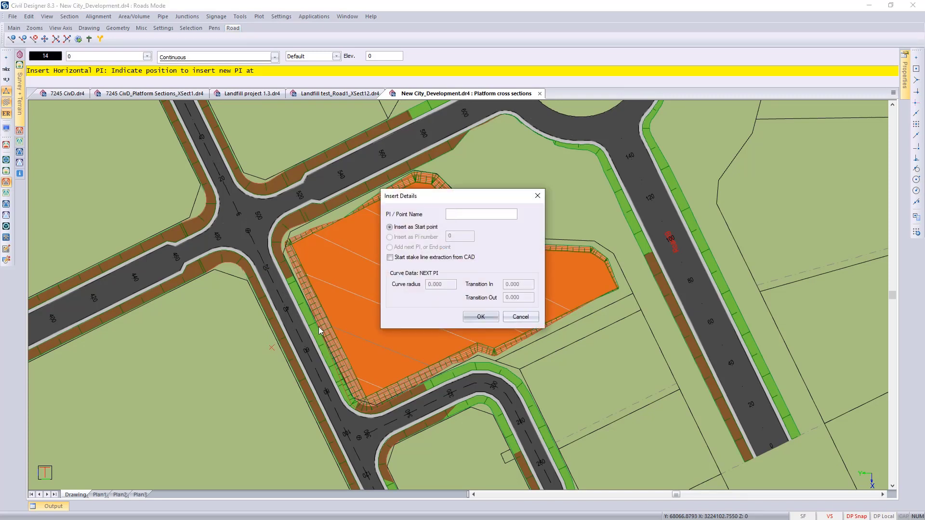
pyautogui.write('Start')
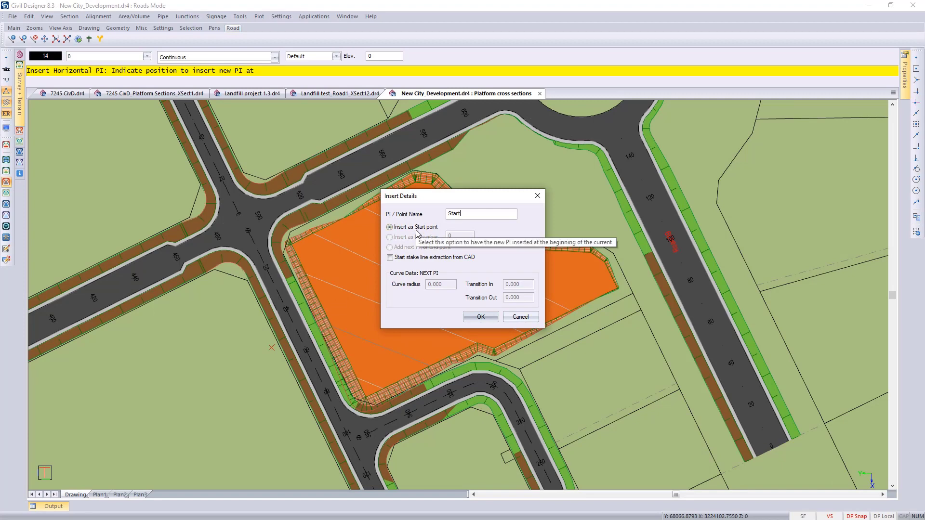
pyautogui.click(481, 317)
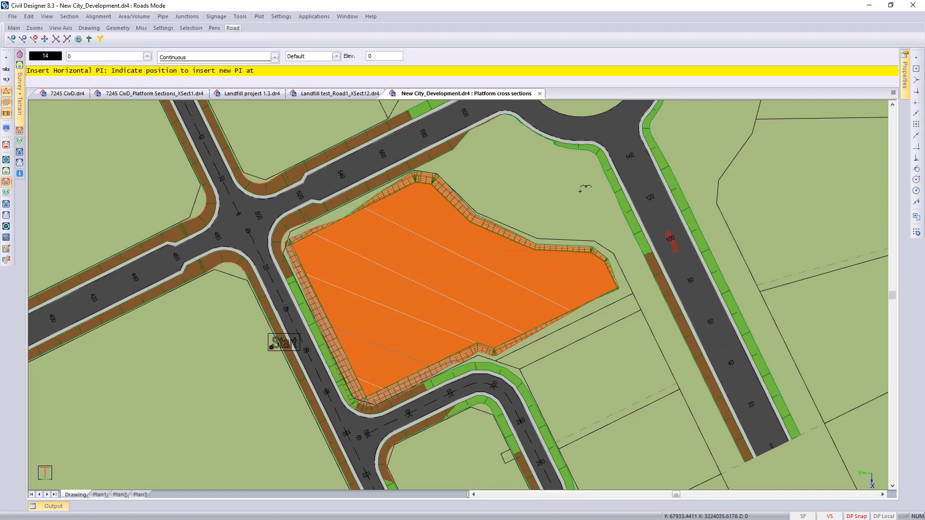
# - Add an 'End' point near the eastern road and finish inserting points
pyautogui.click(581, 182)
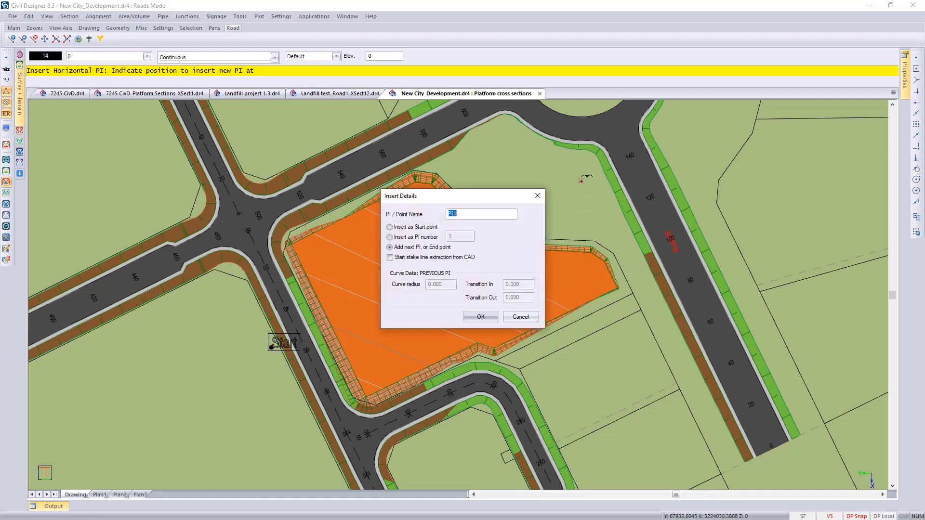
pyautogui.write('End')
pyautogui.click(488, 316)
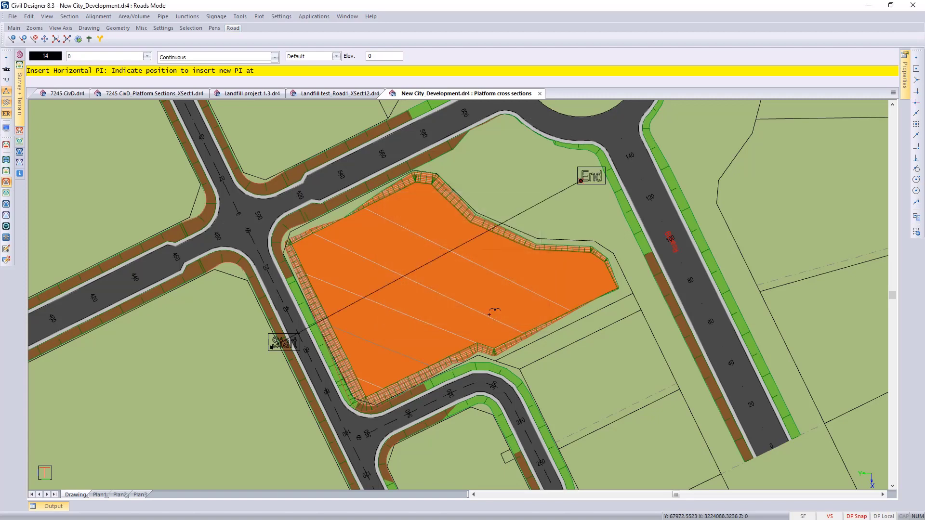
pyautogui.rightClick(561, 216)
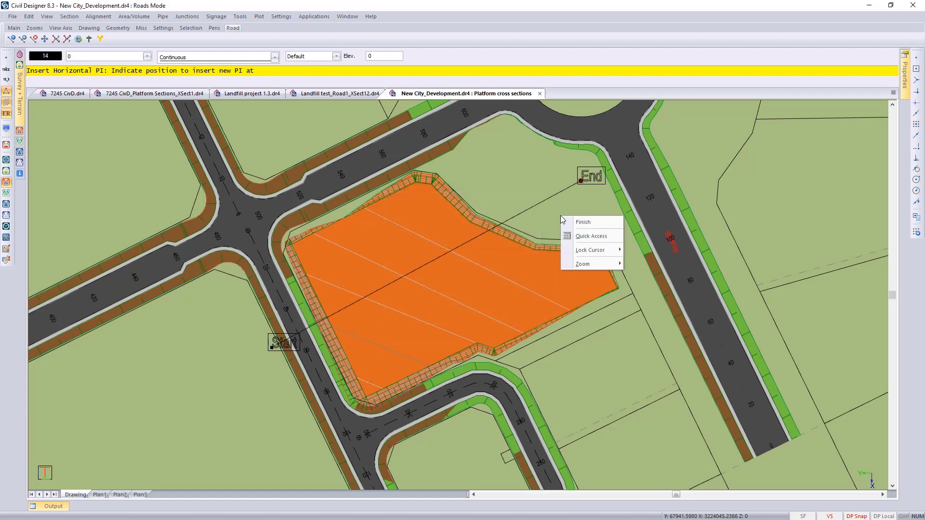
pyautogui.click(584, 222)
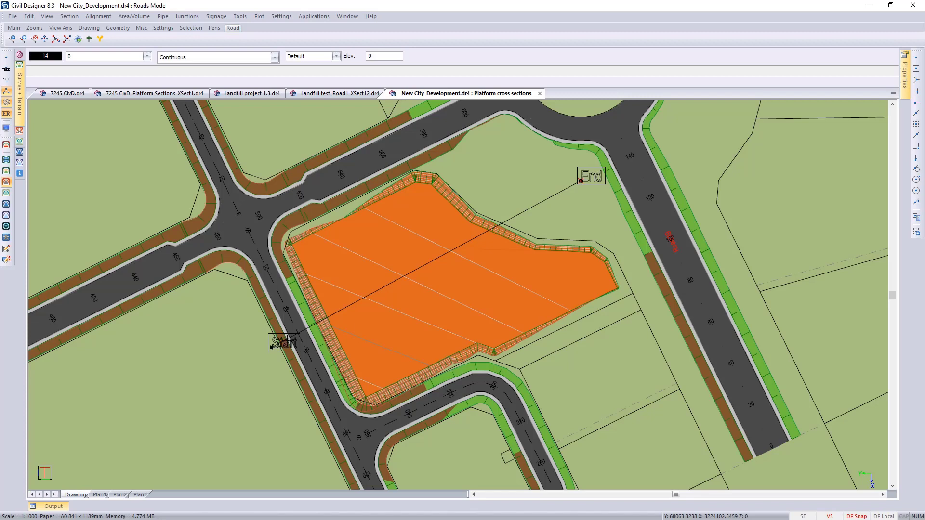
# - Move the Start point down-left beside the western road, then choose Horizontal alignment Coordinate
pyautogui.click(271, 347)
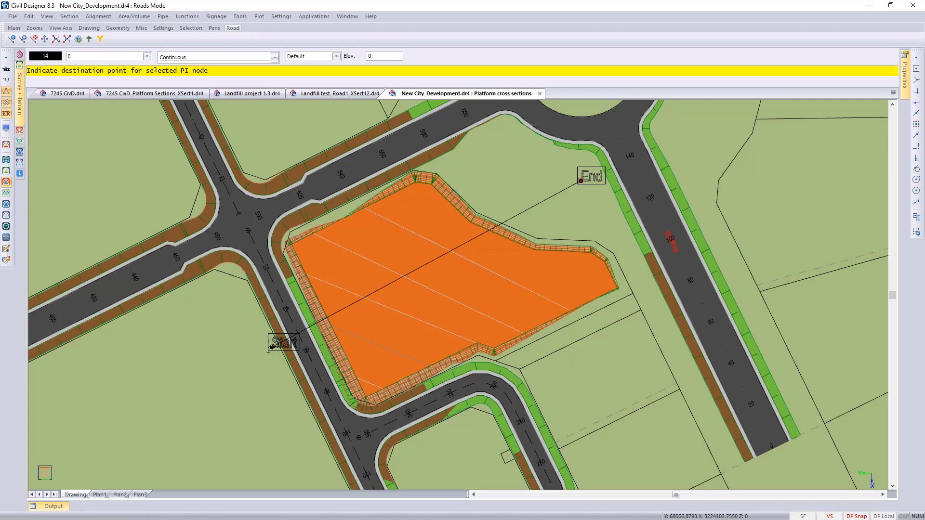
pyautogui.click(260, 358)
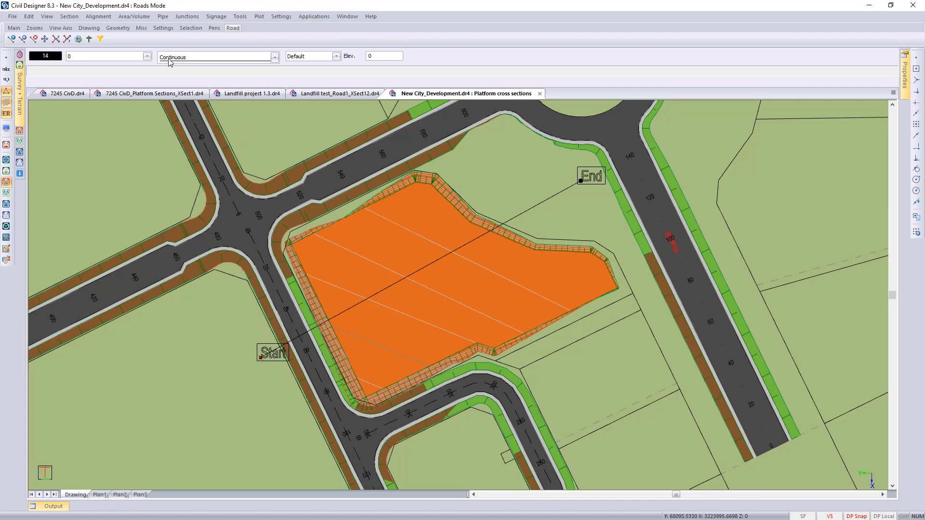
pyautogui.click(97, 18)
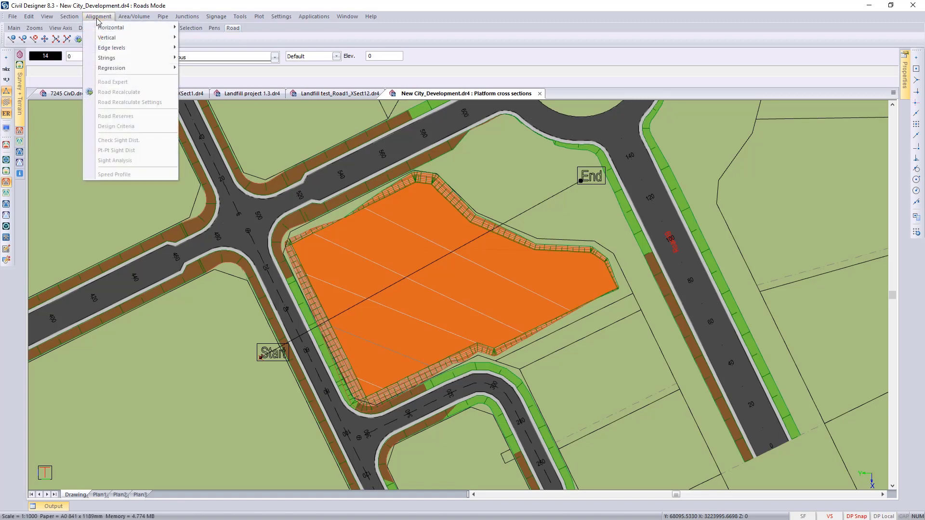
pyautogui.moveTo(110, 29)
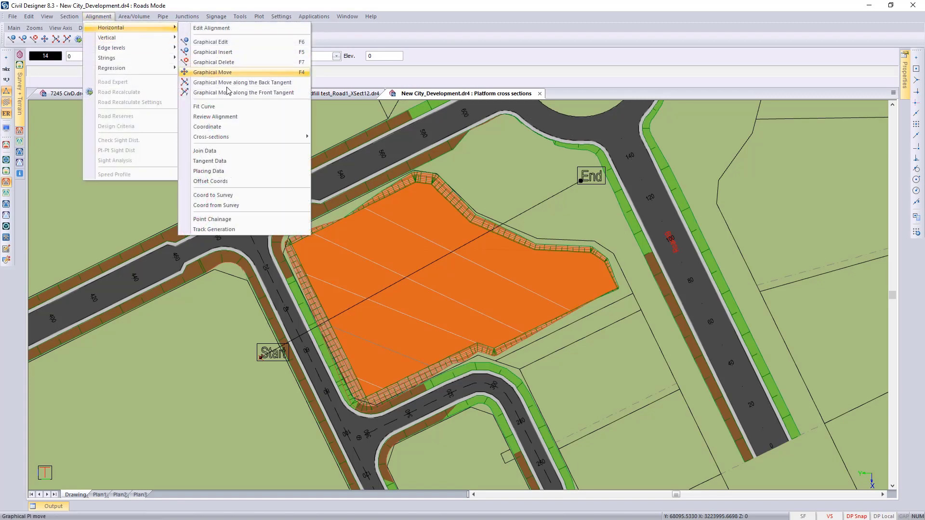
pyautogui.click(220, 132)
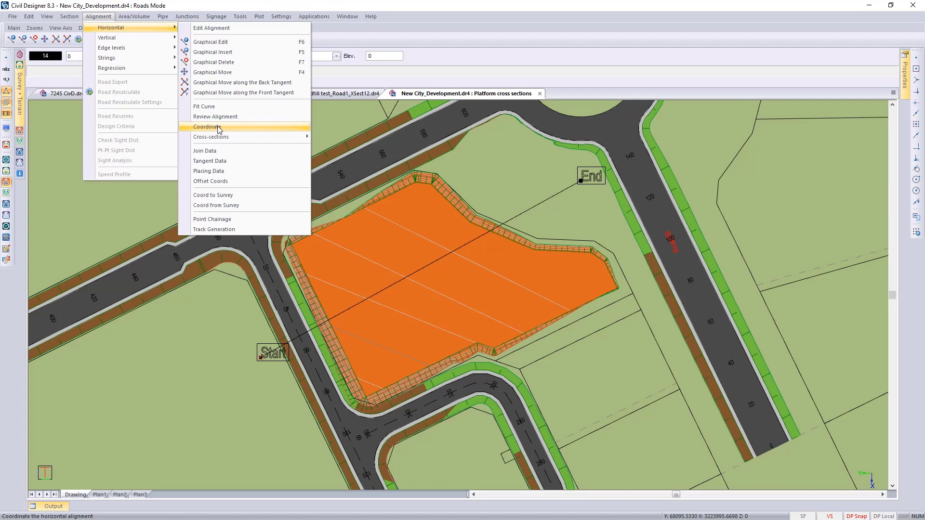
# - Save the alignment and coordinate it at 5.000 intervals, overwriting the road layers
pyautogui.click(219, 127)
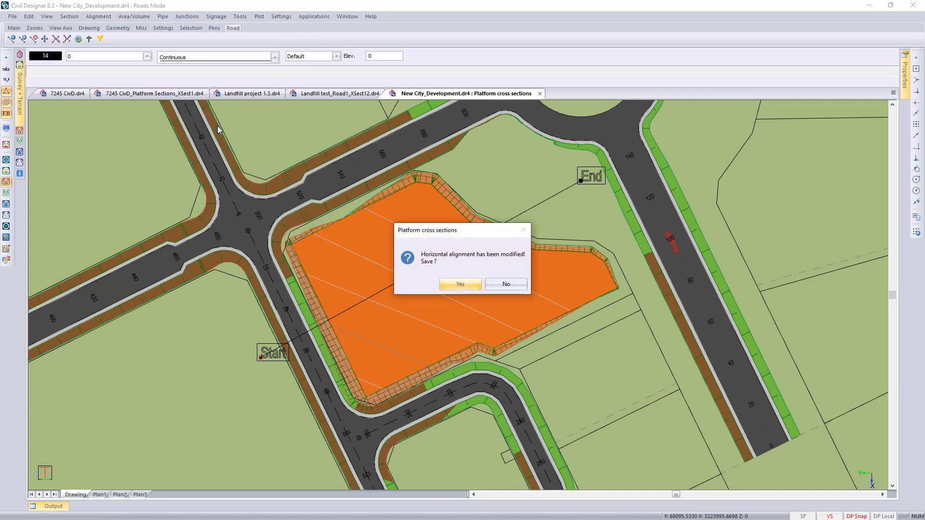
pyautogui.click(454, 284)
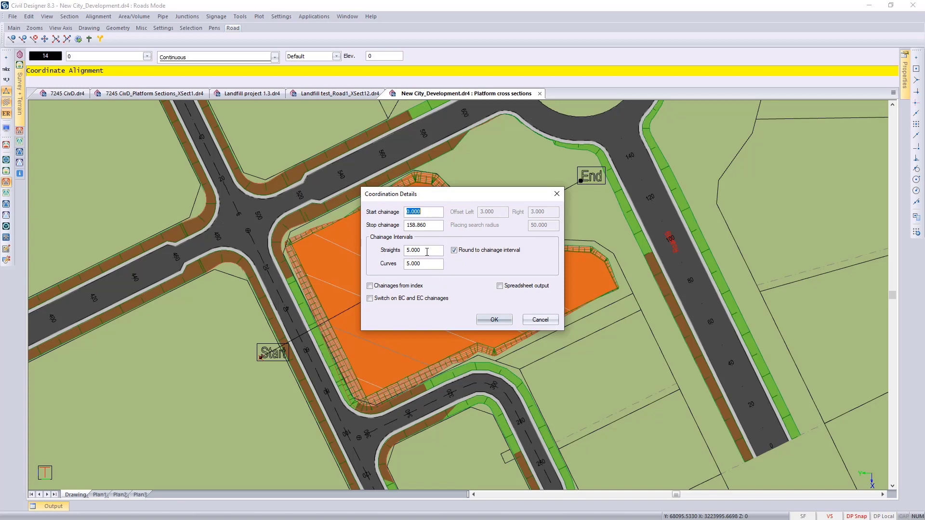
pyautogui.click(489, 320)
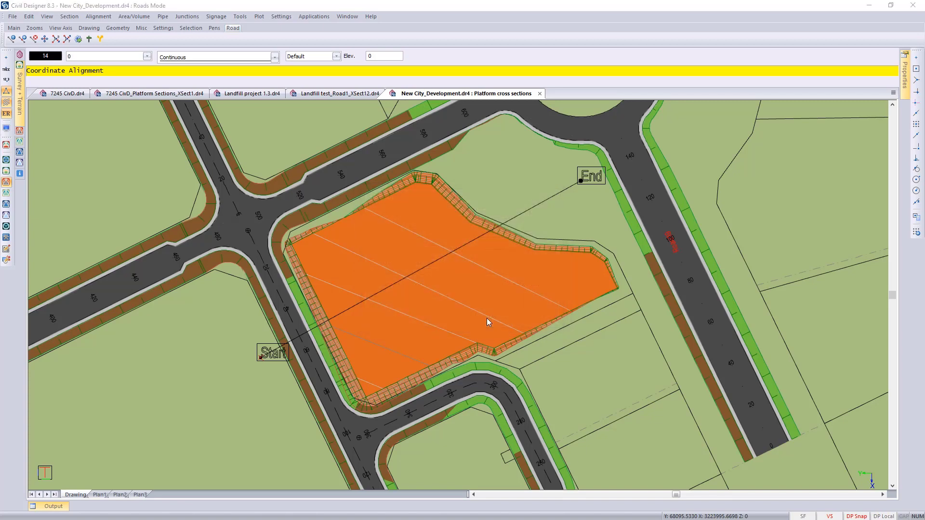
pyautogui.click(533, 312)
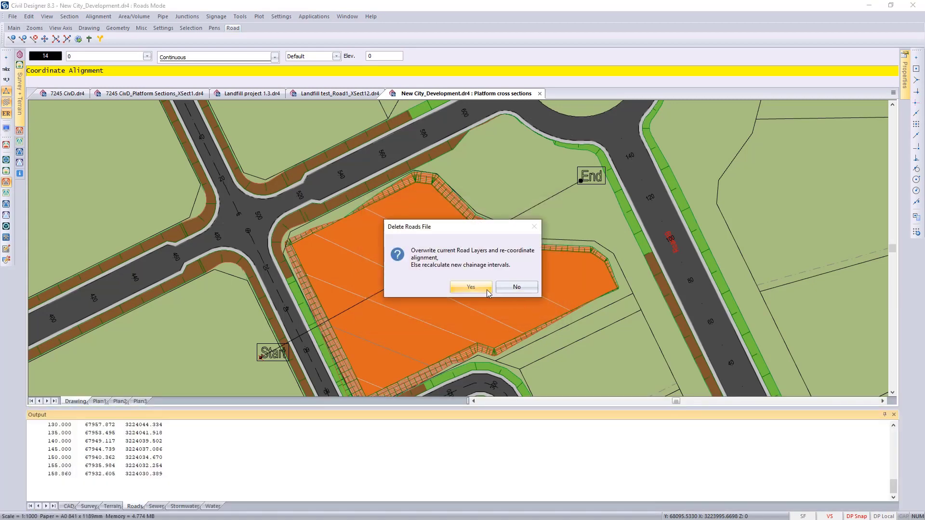
pyautogui.click(471, 287)
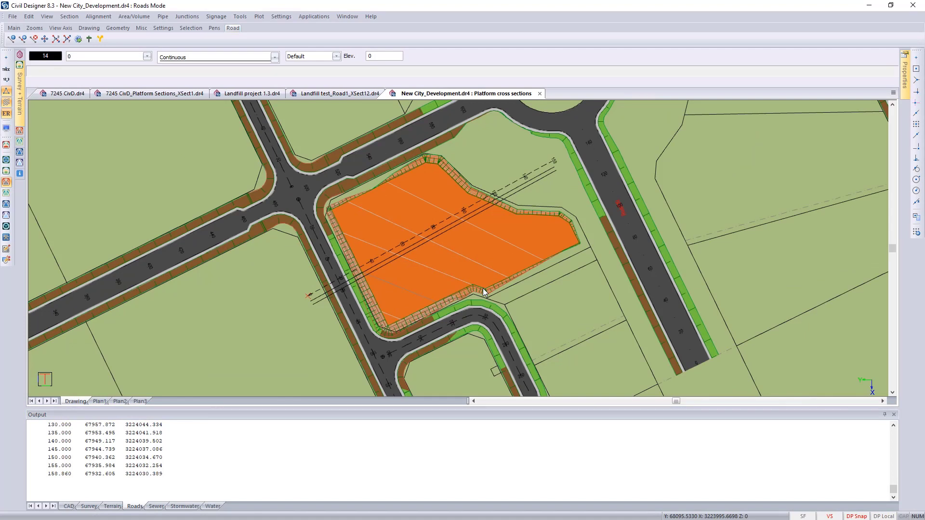
# - In the Plan Layout display settings, turn off plotting for lines 2 to 7
pyautogui.click(6, 130)
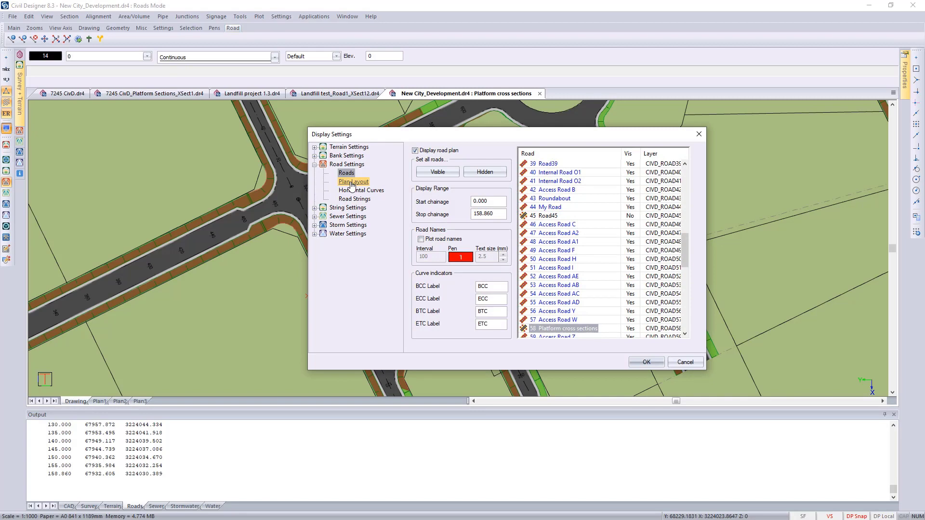
pyautogui.click(352, 183)
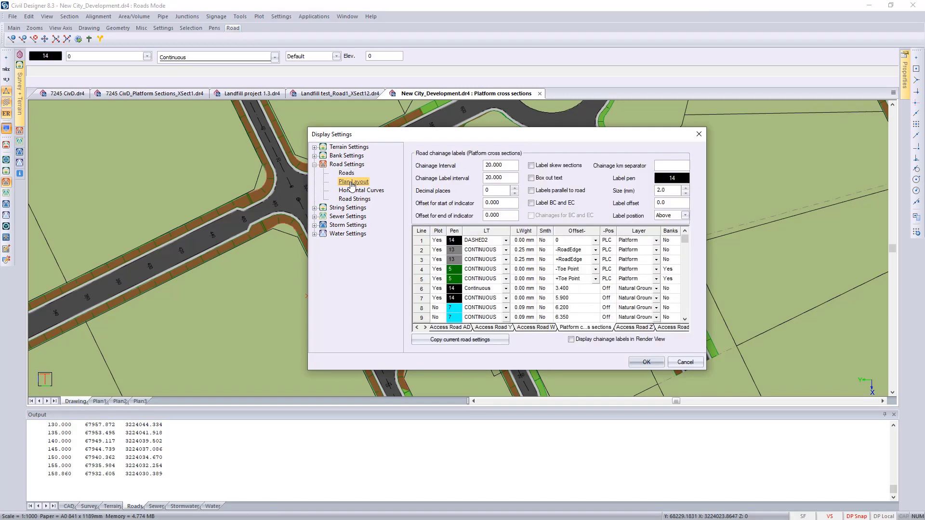
pyautogui.click(439, 298)
pyautogui.click(439, 289)
pyautogui.click(439, 279)
pyautogui.click(439, 269)
pyautogui.click(439, 259)
pyautogui.click(438, 249)
# - Set the chainage interval and label interval to 10 and apply the settings
pyautogui.click(489, 193)
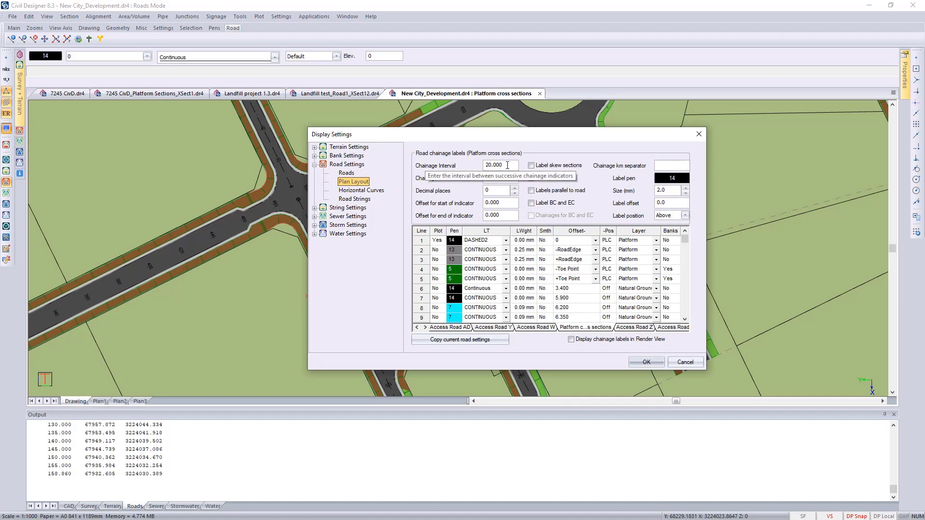
pyautogui.doubleClick(503, 164)
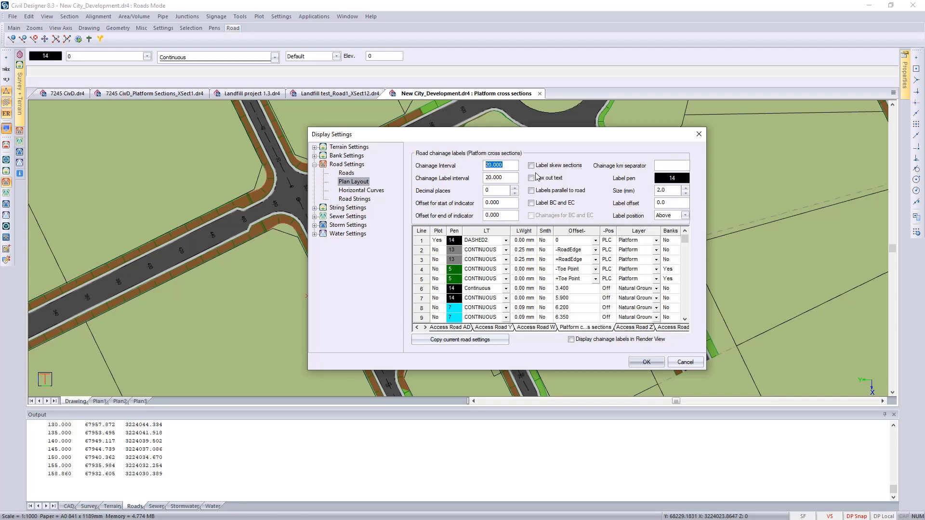
pyautogui.write('10')
pyautogui.press('Tab')
pyautogui.write('10')
pyautogui.click(647, 362)
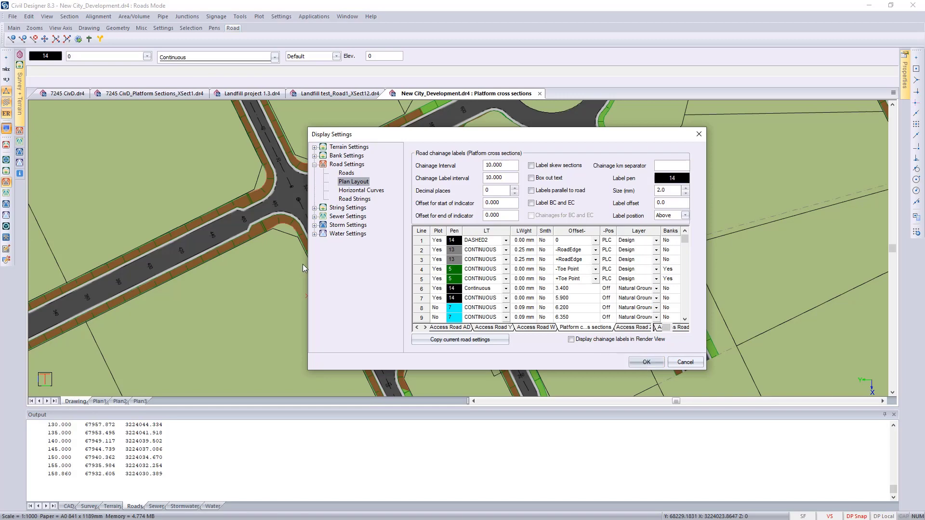
# - Close Display Settings, review the 5 m coordinate listing, and auto-hide the Output panel
pyautogui.press('Return')
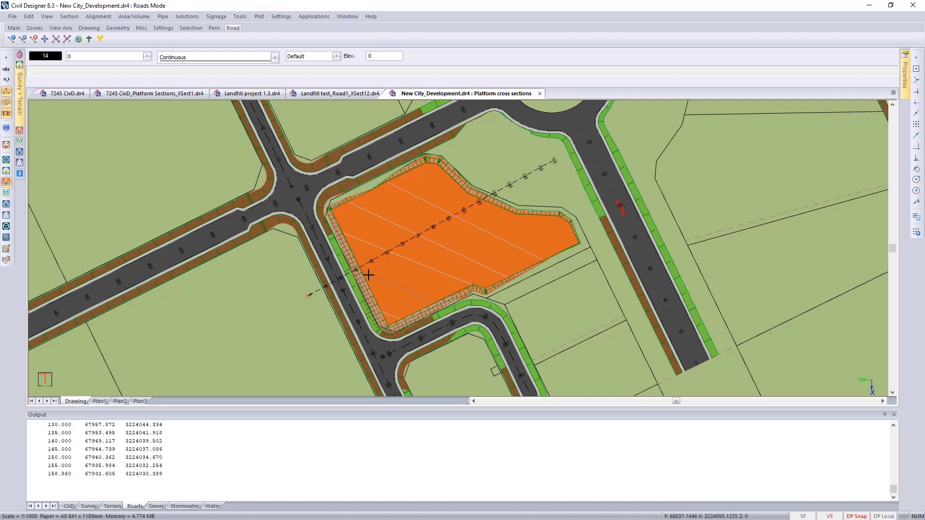
pyautogui.scroll(5, 139, 463)
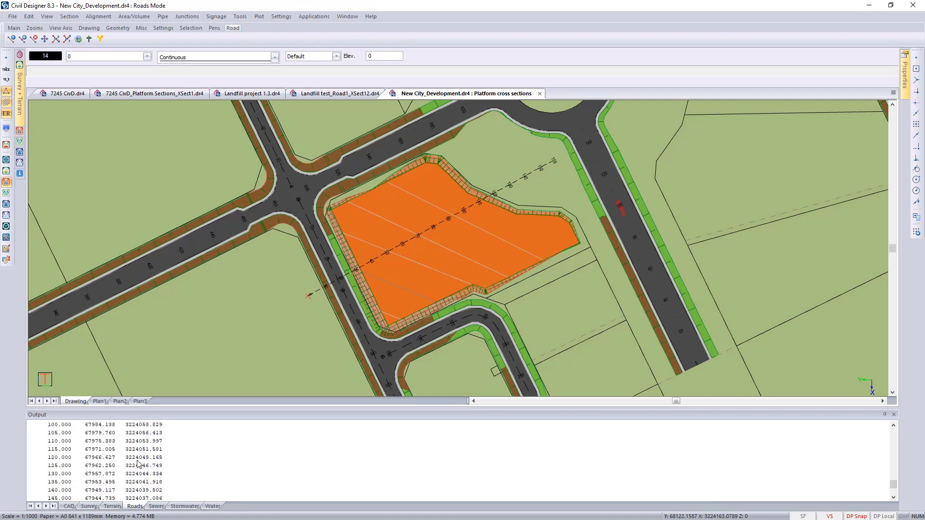
pyautogui.scroll(6, 138, 463)
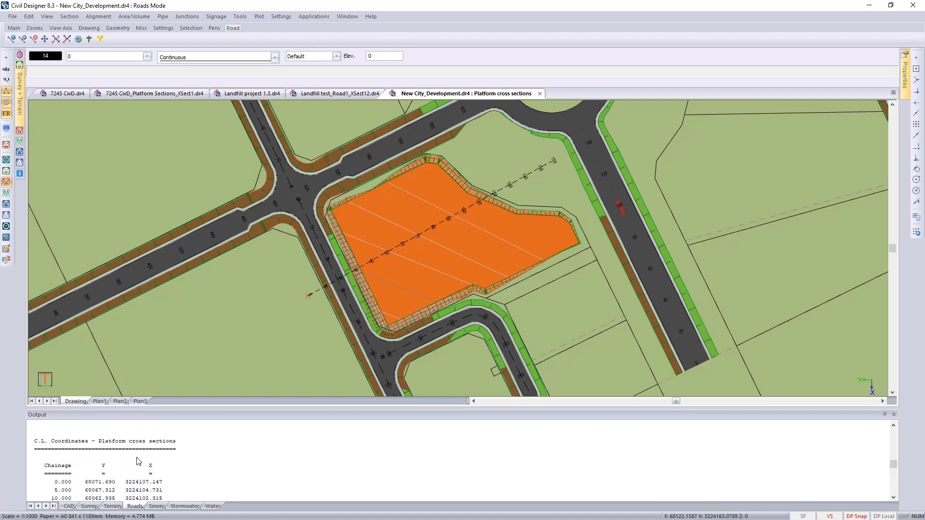
pyautogui.scroll(-2, 138, 463)
pyautogui.scroll(2, 138, 462)
pyautogui.scroll(-3, 124, 457)
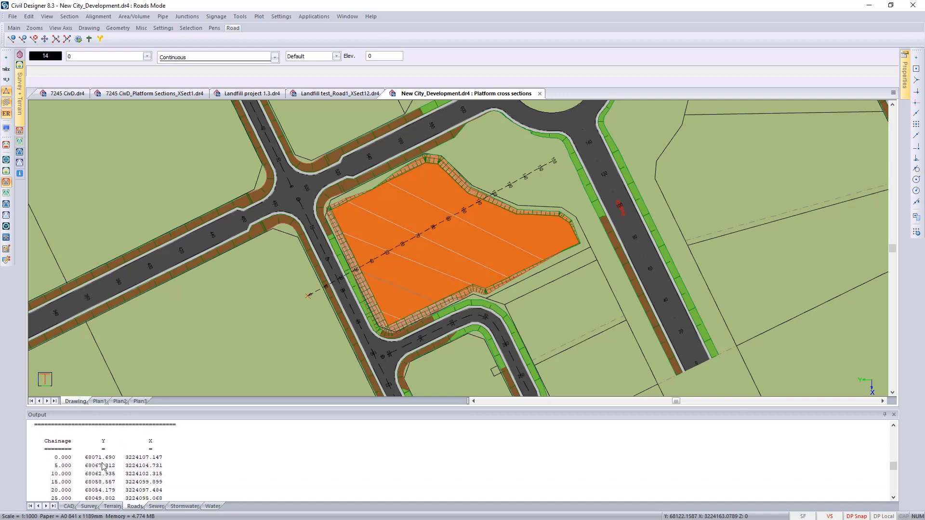
pyautogui.scroll(-5, 102, 466)
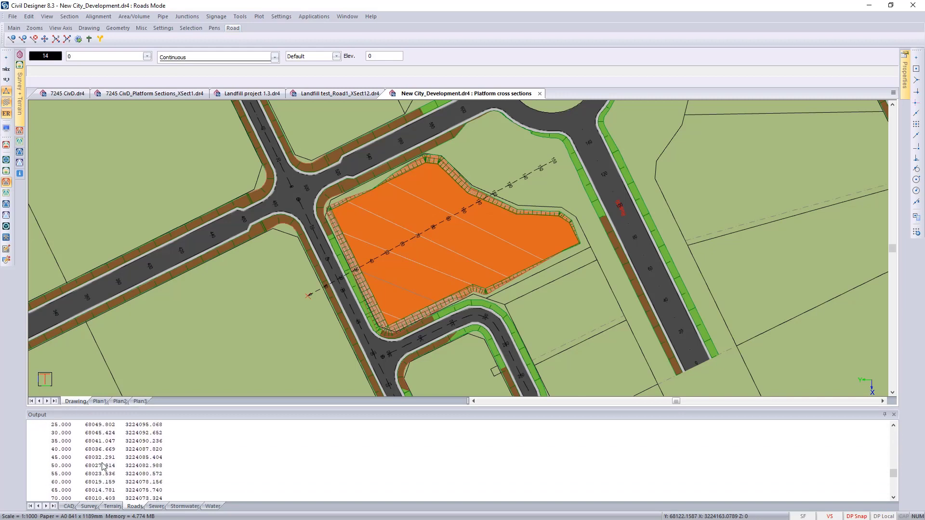
pyautogui.scroll(-3, 102, 466)
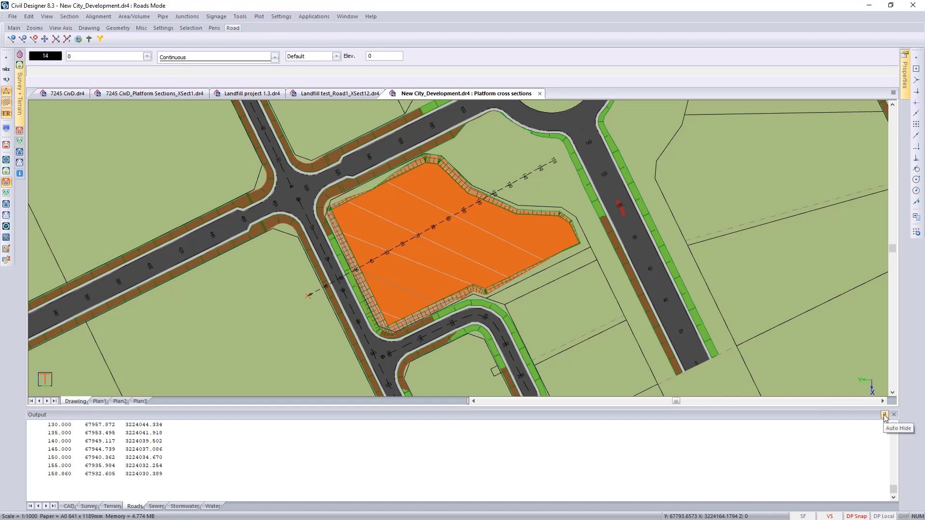
pyautogui.click(884, 416)
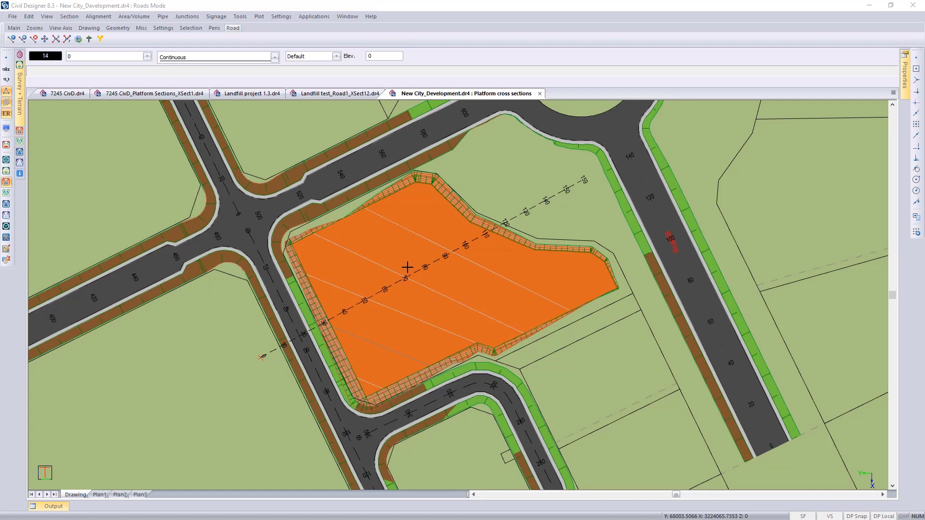
# - Switch to Terrain mode and start Cross-section Extract for chainages 0 to 158.860
pyautogui.click(315, 16)
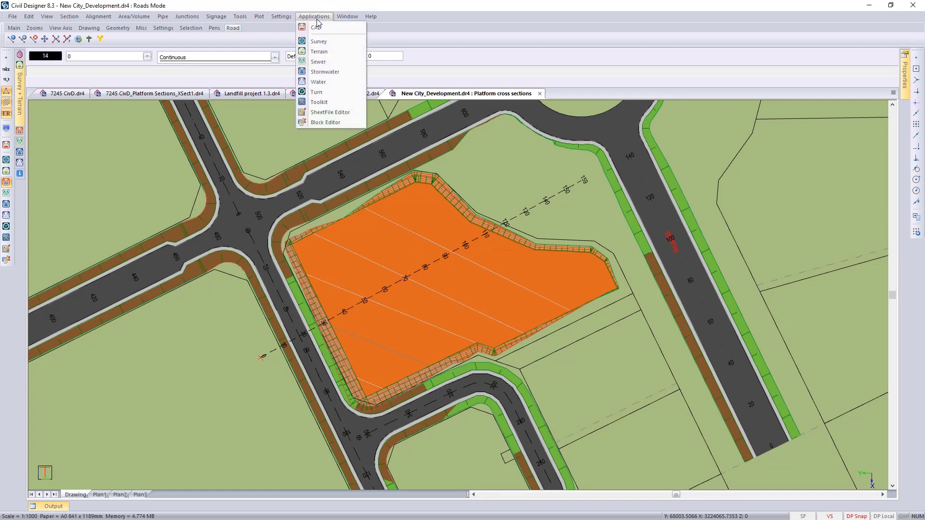
pyautogui.click(315, 52)
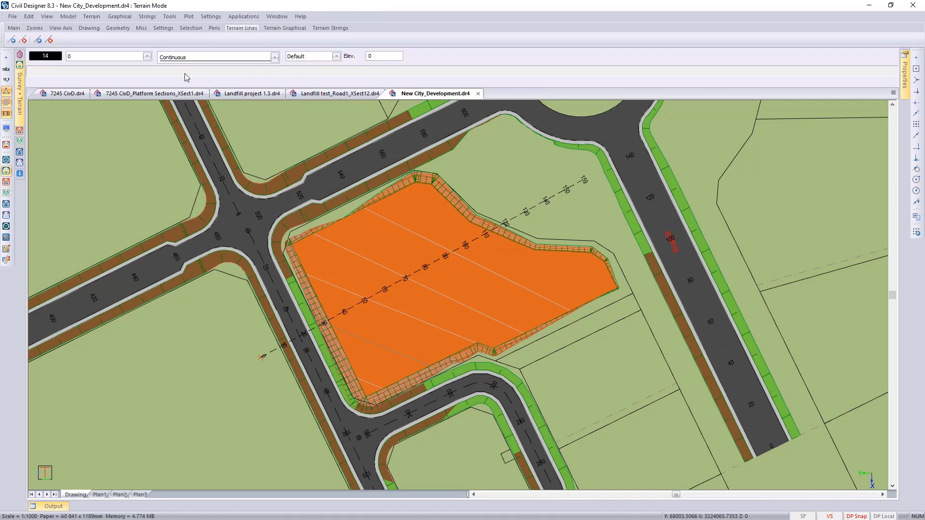
pyautogui.click(91, 16)
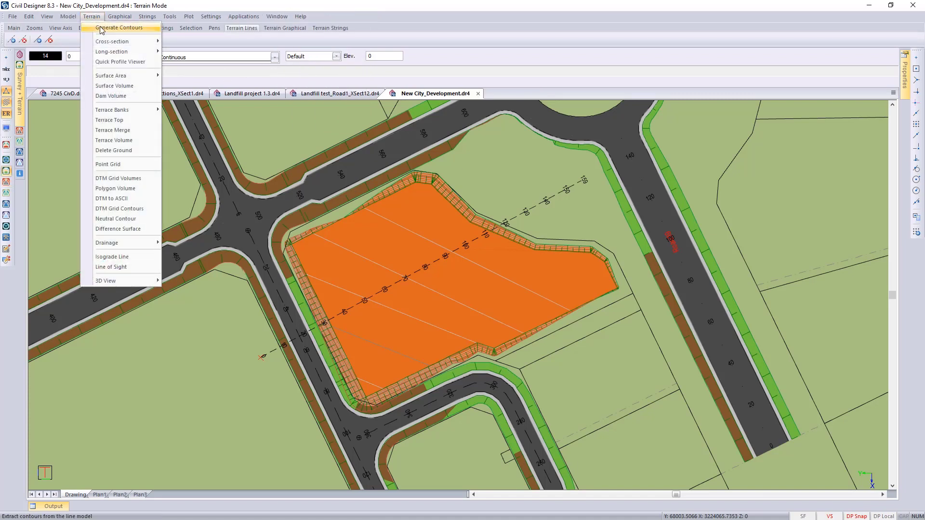
pyautogui.moveTo(111, 43)
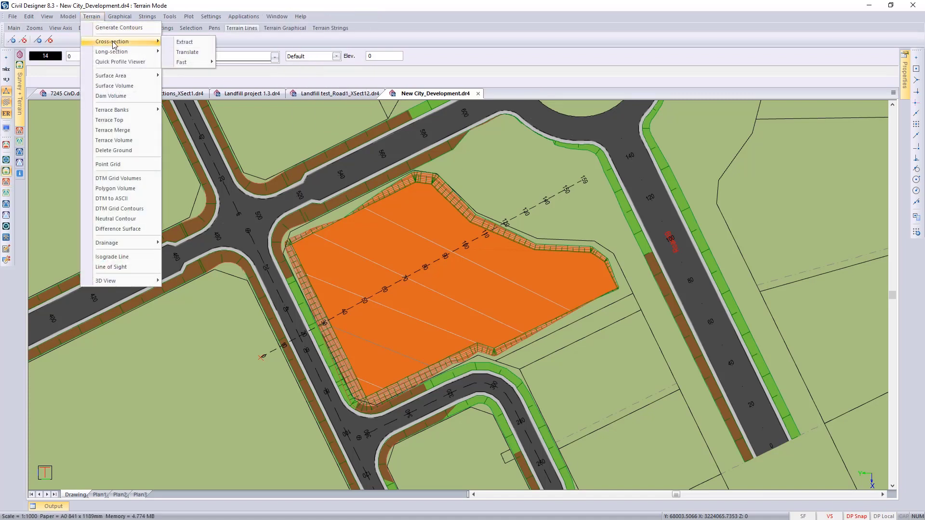
pyautogui.click(184, 43)
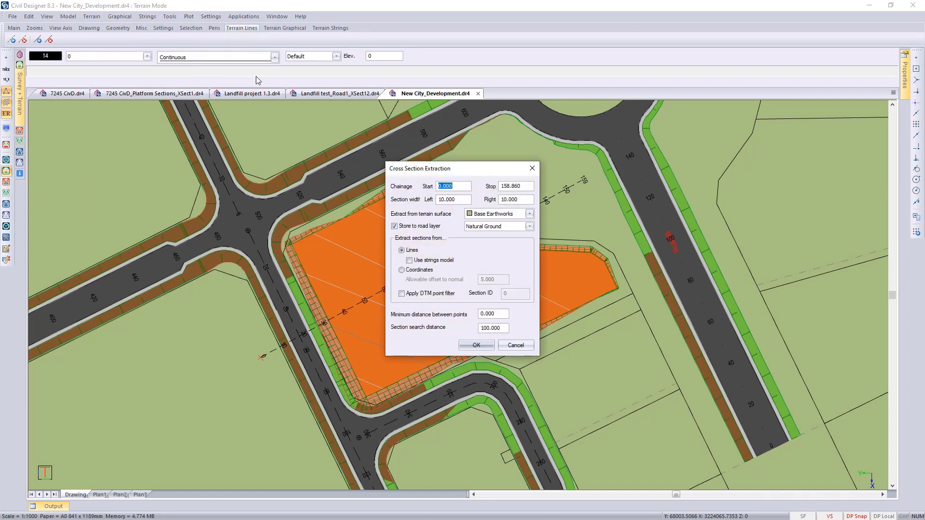
# - Set the left and right section widths to 60 and extract the sections to screen
pyautogui.click(465, 199)
pyautogui.moveTo(465, 199); pyautogui.dragTo(420, 205)
pyautogui.write('60')
pyautogui.press('Tab')
pyautogui.write('6')
pyautogui.click(480, 345)
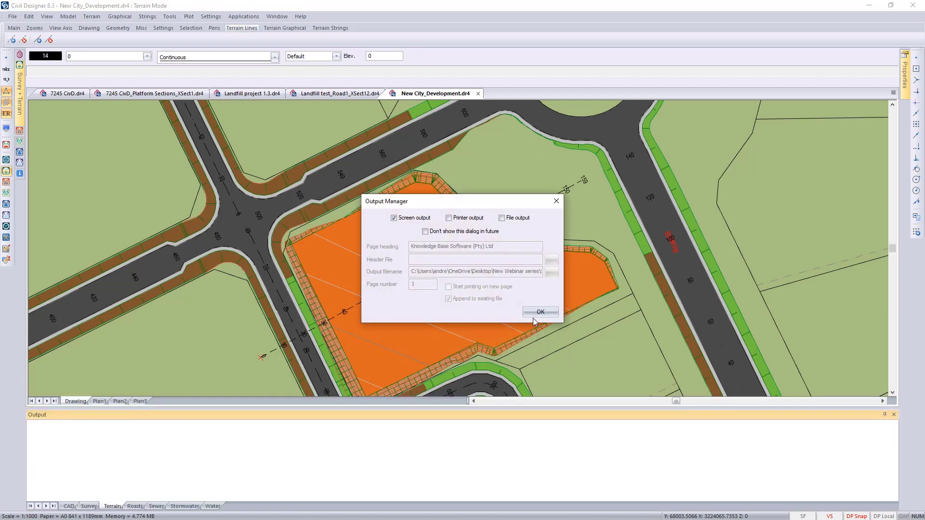
pyautogui.click(540, 313)
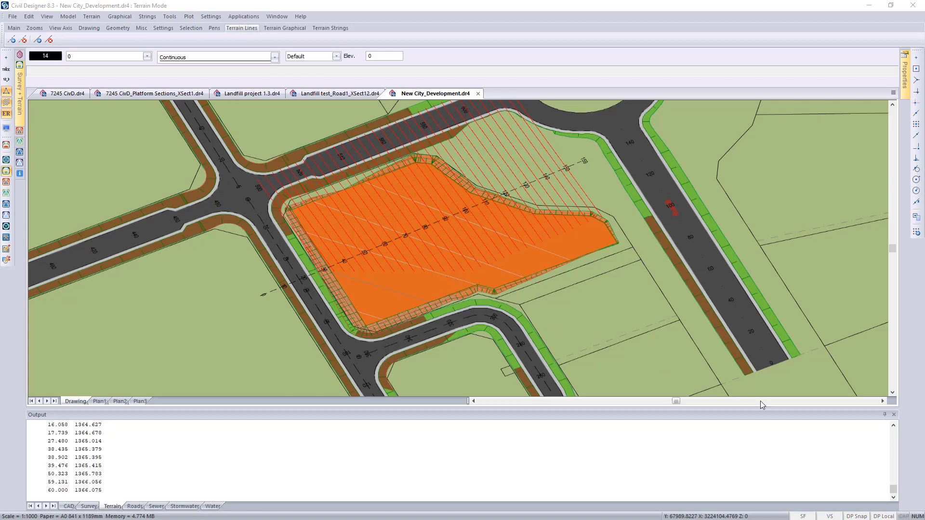
# - Switch to Roads mode and open Section Graphical Edit at chainage 0 on the plan
pyautogui.click(886, 417)
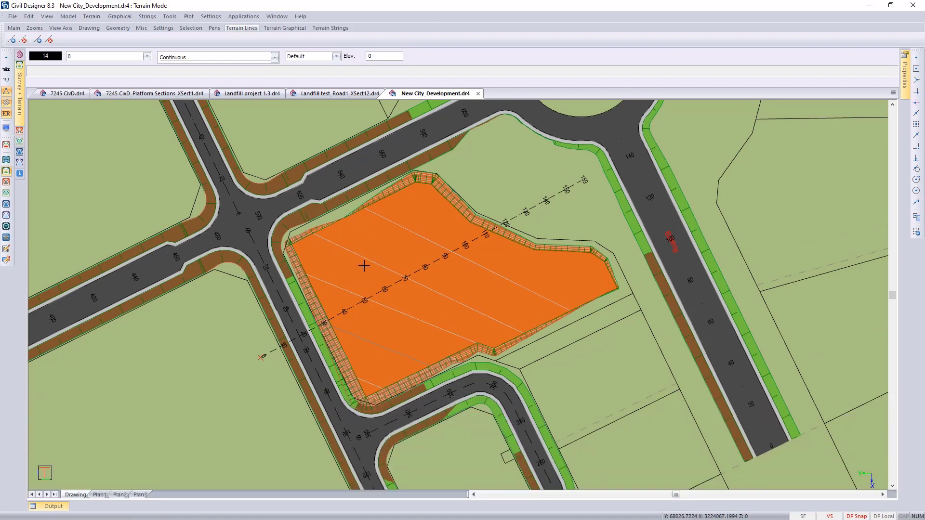
pyautogui.click(391, 278)
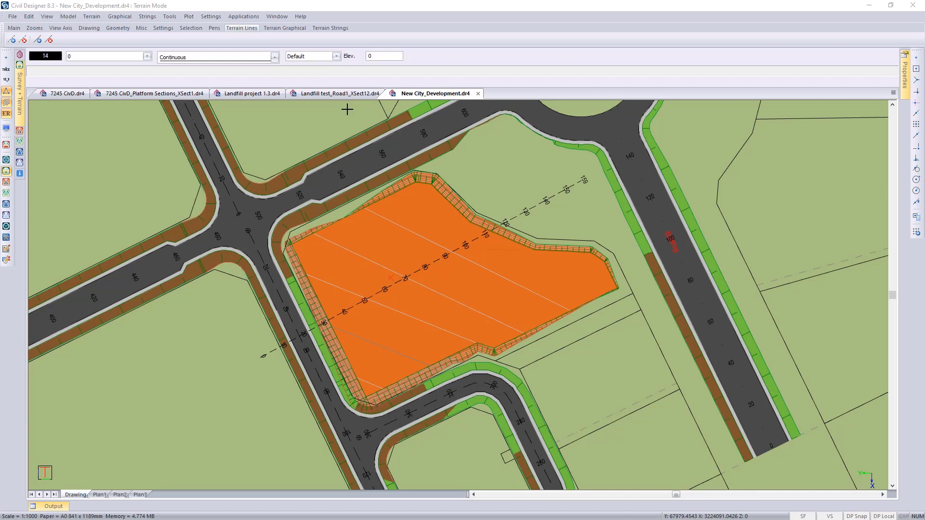
pyautogui.click(238, 17)
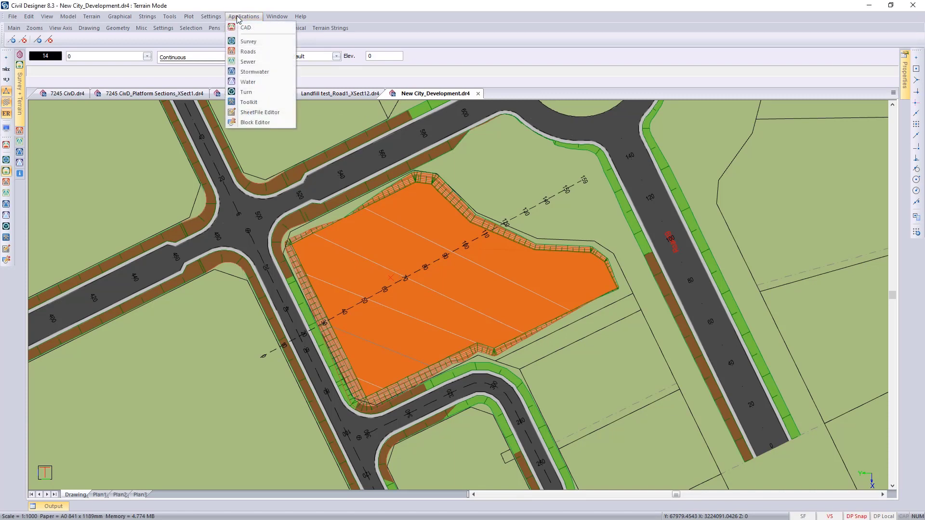
pyautogui.click(255, 53)
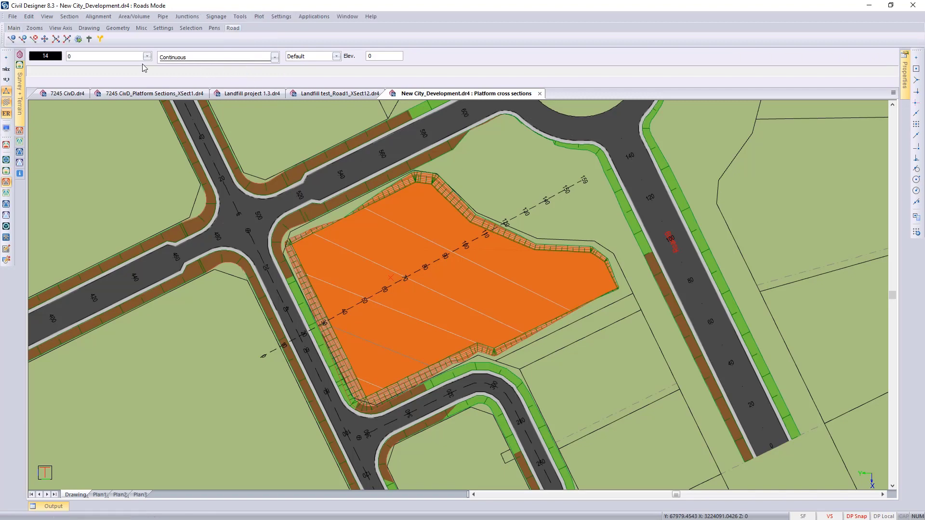
pyautogui.click(69, 17)
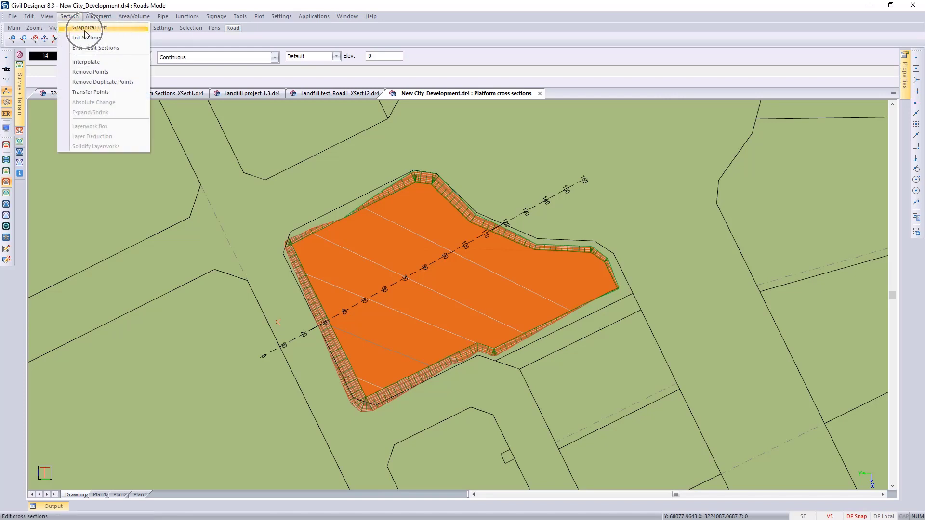
pyautogui.click(86, 30)
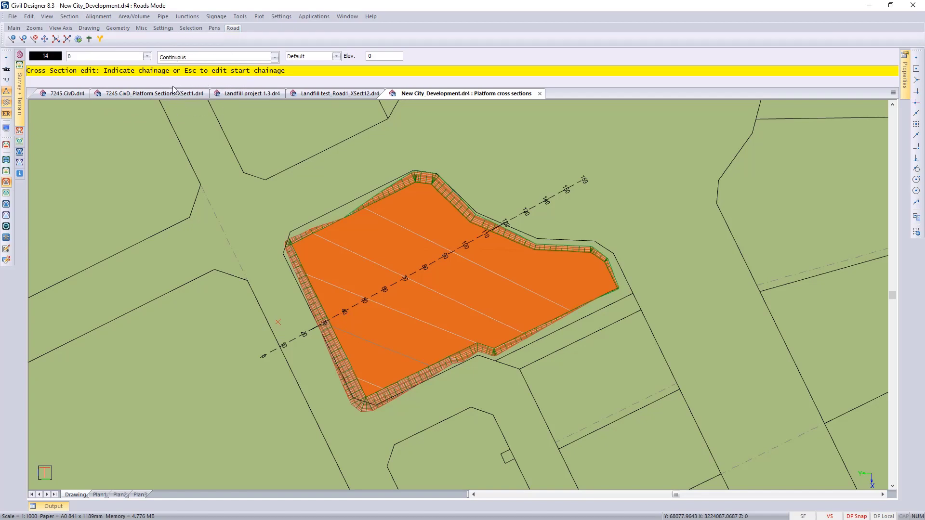
pyautogui.click(170, 170)
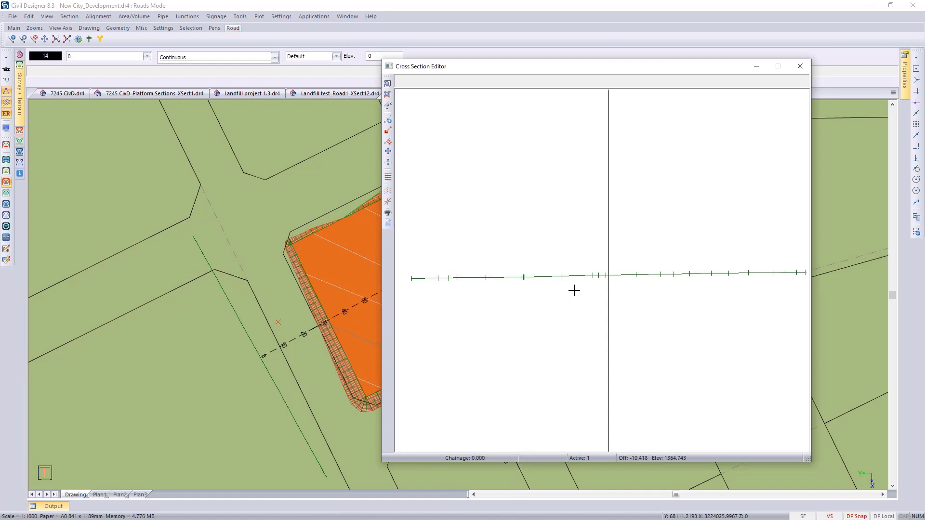
# - Page through the cross sections from chainage 0 to 100, then close the editor
pyautogui.press('pagedown')
pyautogui.press('pagedown')
pyautogui.press('pagedown')
pyautogui.press('pagedown')
pyautogui.press('pagedown')
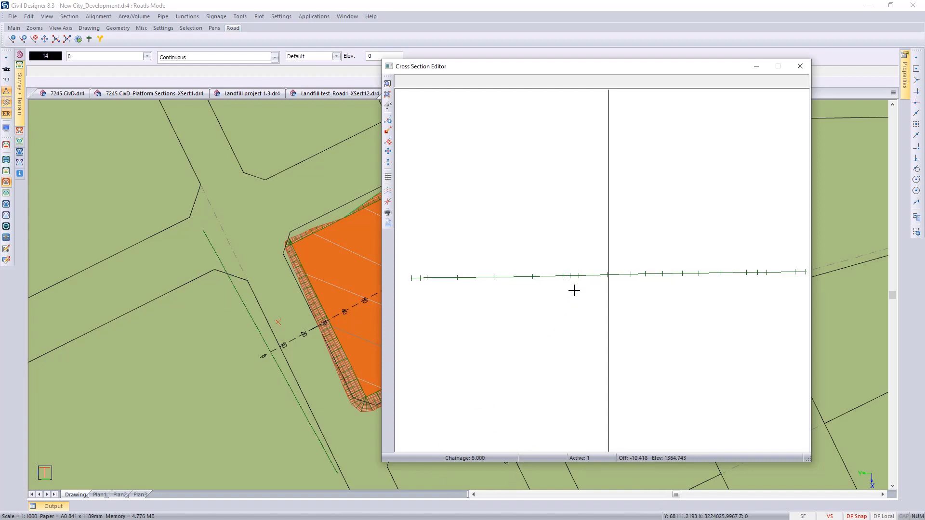
pyautogui.press('pagedown')
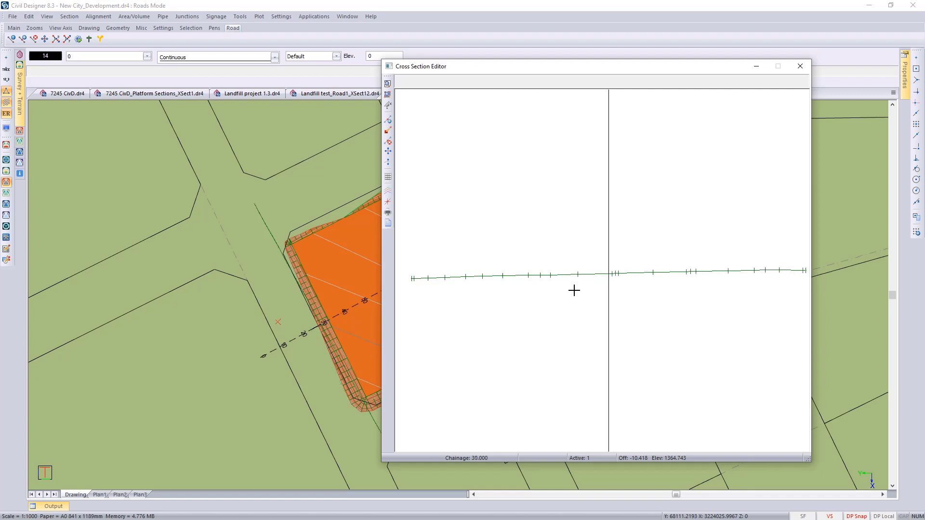
pyautogui.press('pagedown')
pyautogui.press('pagedown')
pyautogui.press('pagedown')
pyautogui.press('pagedown')
pyautogui.press('pagedown')
pyautogui.press('pagedown')
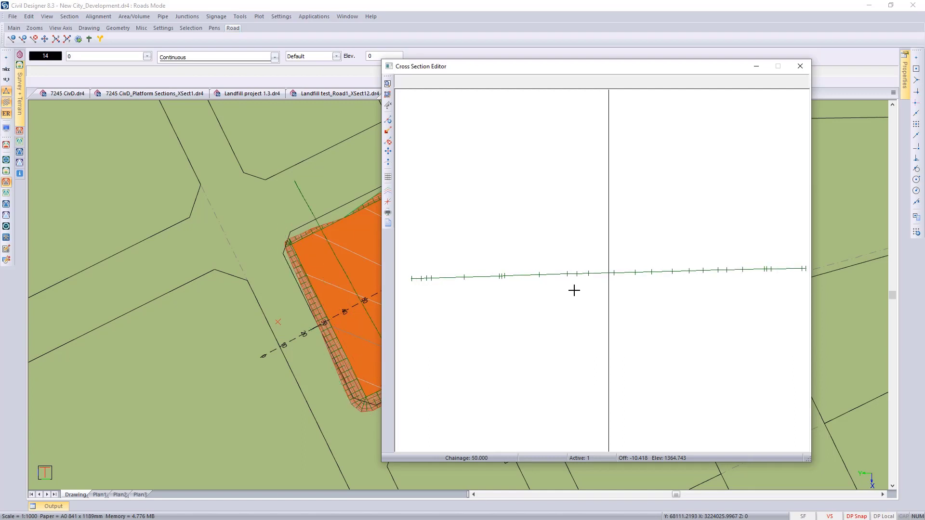
pyautogui.press('pagedown')
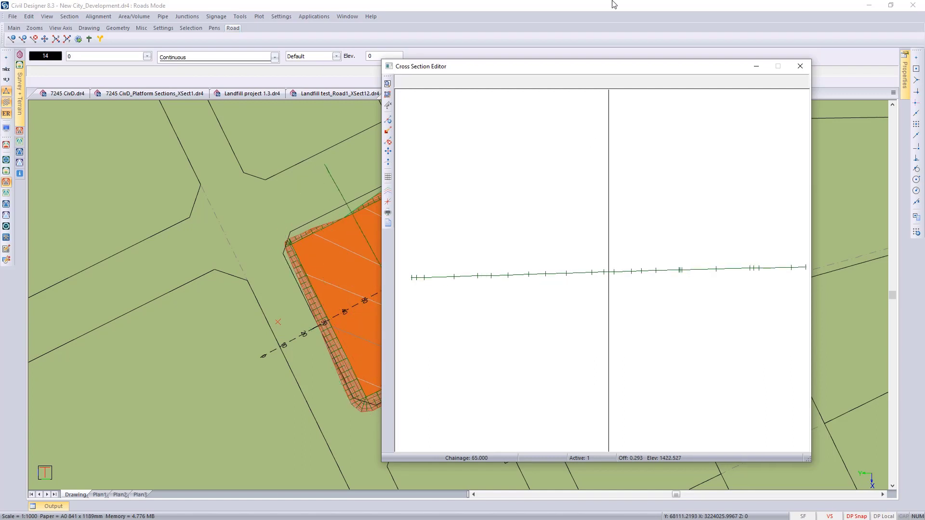
pyautogui.moveTo(595, 66)
pyautogui.mouseDown()
pyautogui.moveTo(720, 52)
pyautogui.moveTo(693, 38)
pyautogui.moveTo(707, 24)
pyautogui.mouseUp()
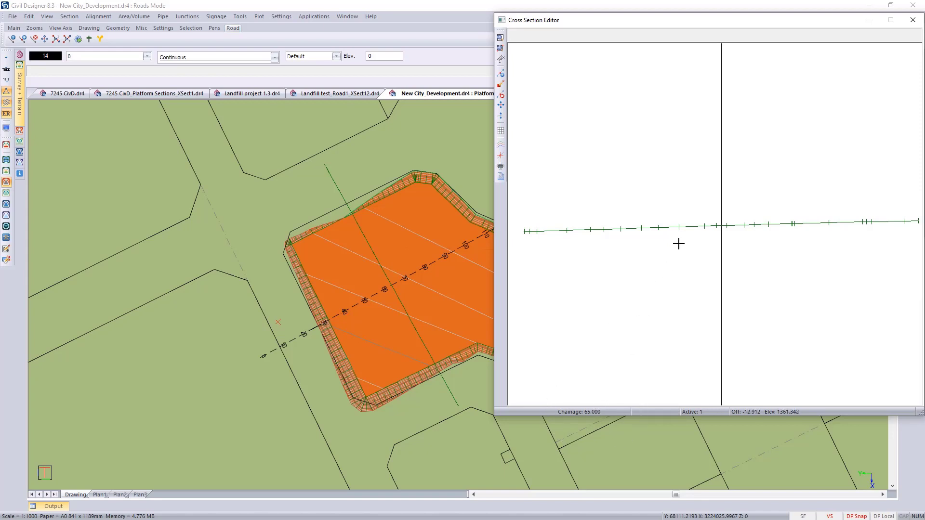
pyautogui.press('pagedown')
pyautogui.press('pagedown')
pyautogui.press('pagedown')
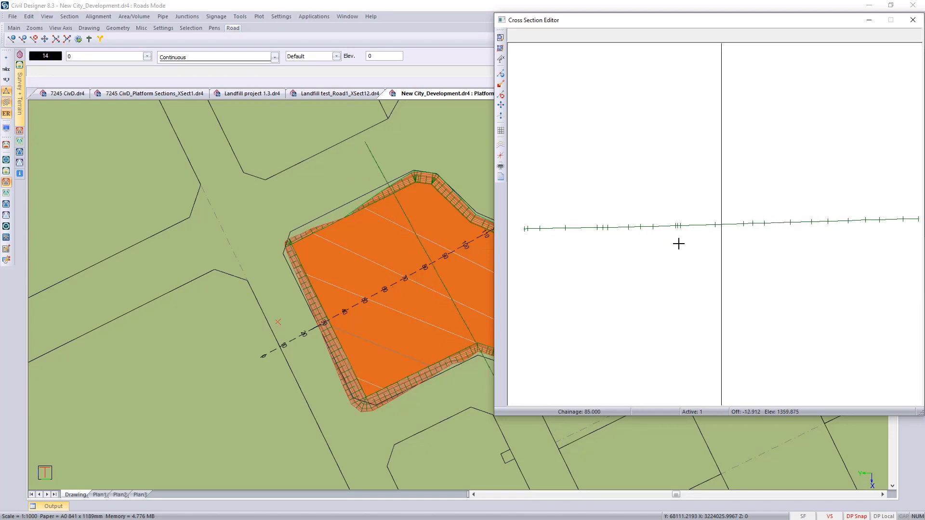
pyautogui.press('pagedown')
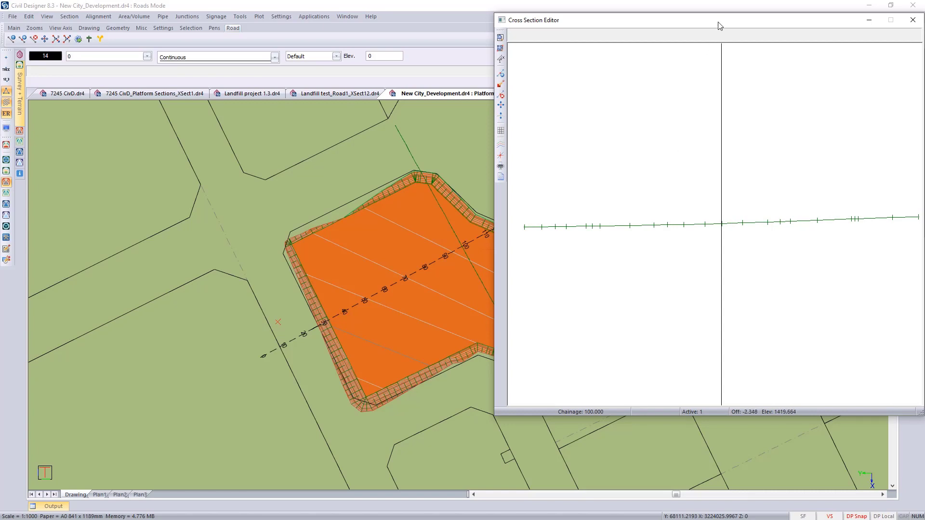
pyautogui.moveTo(719, 26); pyautogui.dragTo(686, 43)
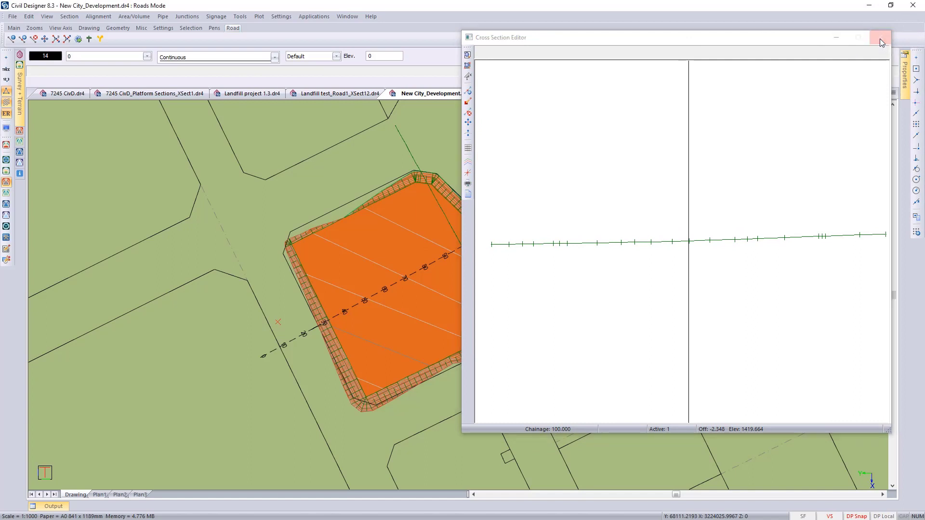
pyautogui.click(880, 39)
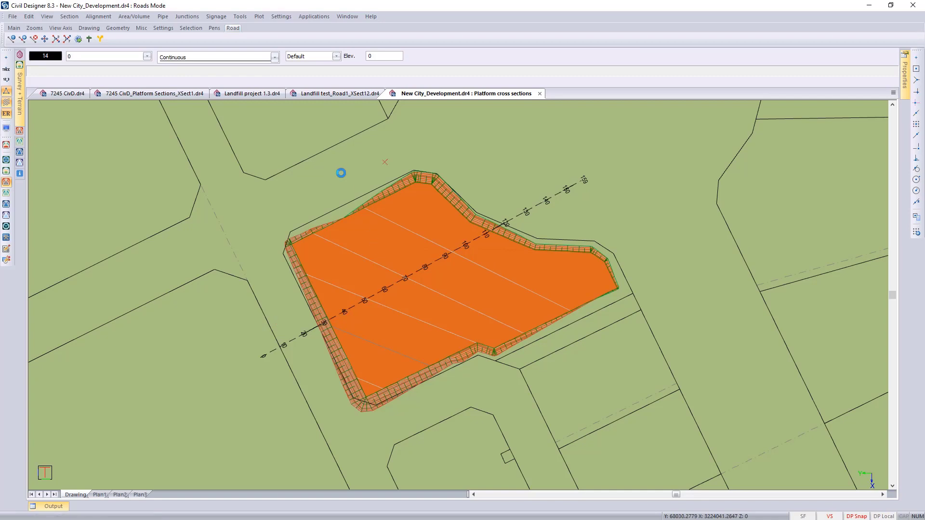
# - Return to Terrain mode and start a new cross-section extraction
pyautogui.click(314, 17)
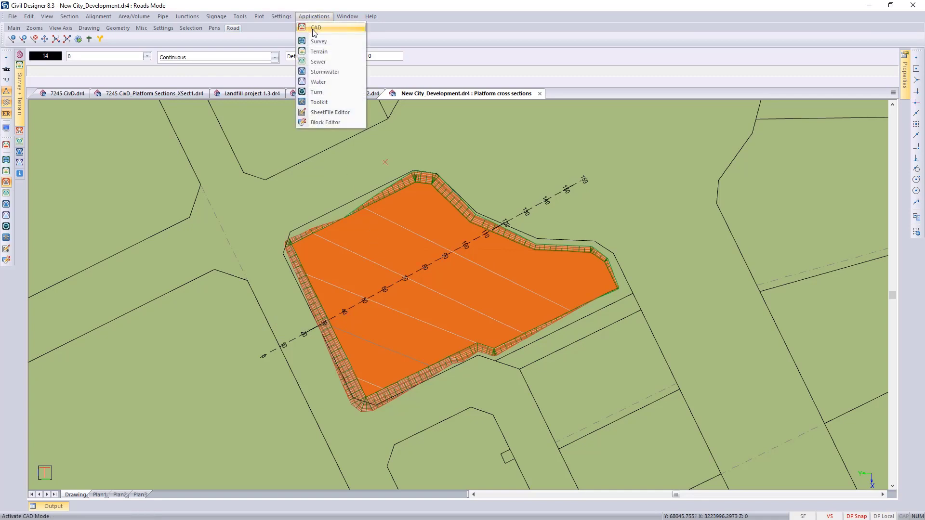
pyautogui.click(318, 53)
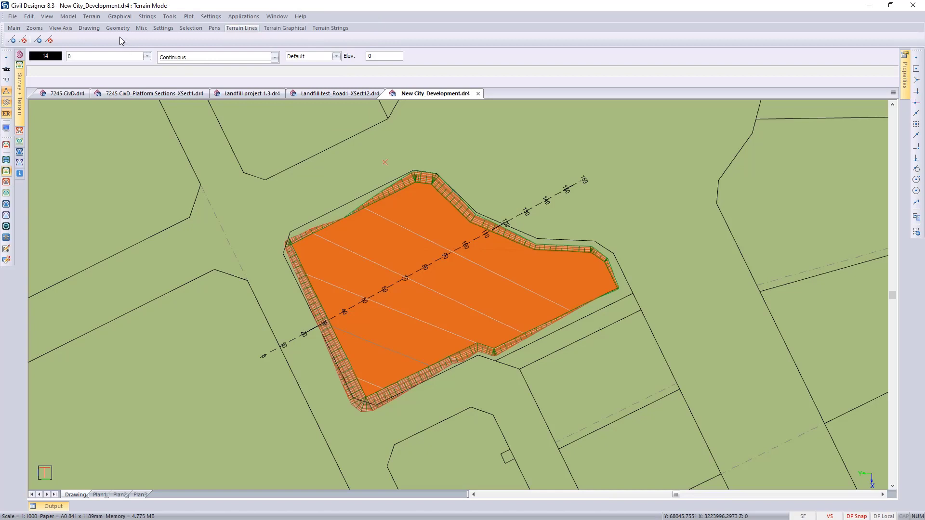
pyautogui.click(91, 17)
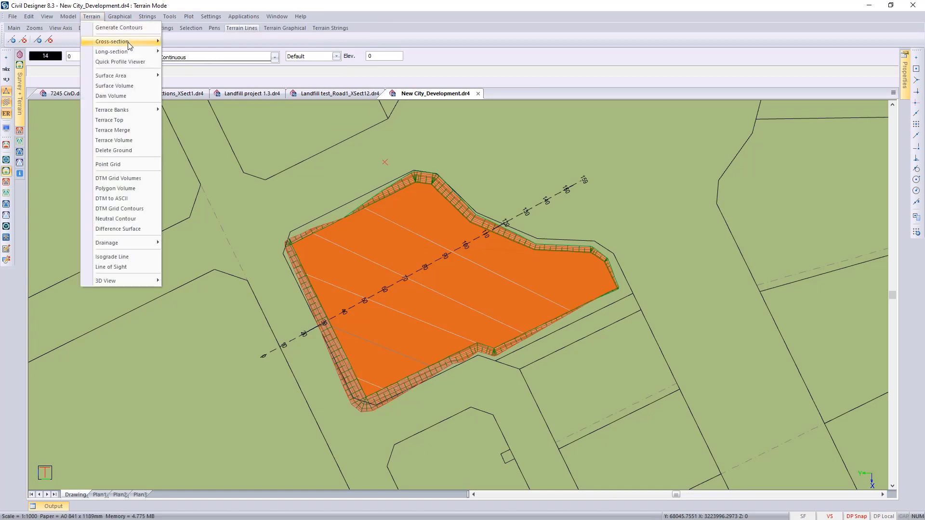
pyautogui.moveTo(161, 42)
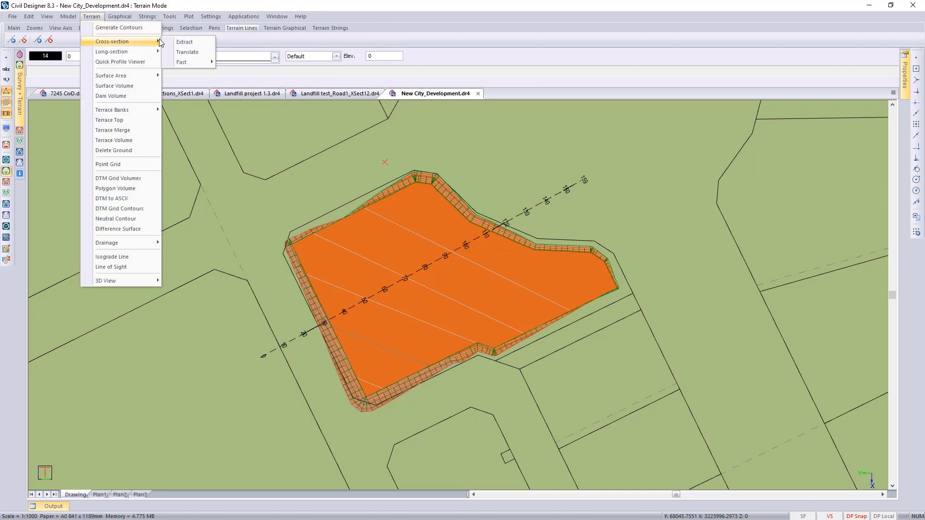
pyautogui.click(192, 43)
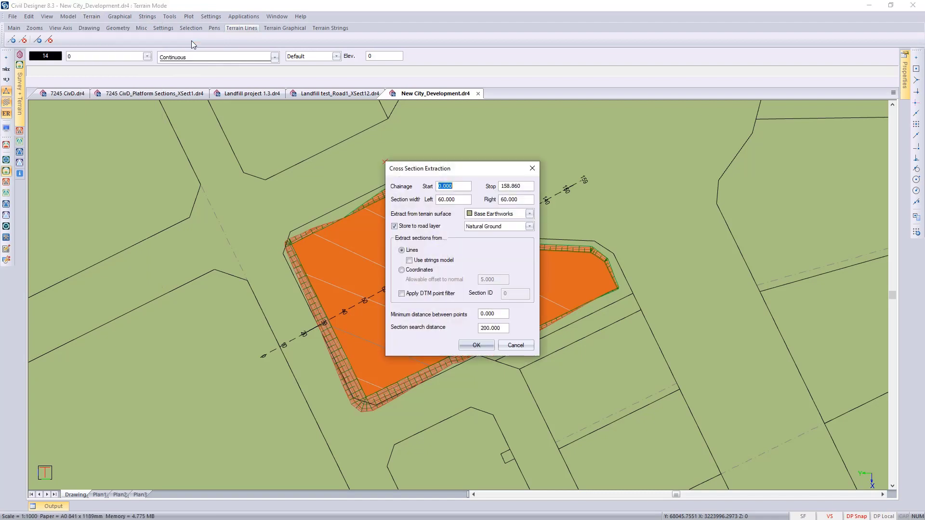
# - Extract sections from the 31 Platform 1 surface onto the Platform layer, output to screen
pyautogui.click(529, 214)
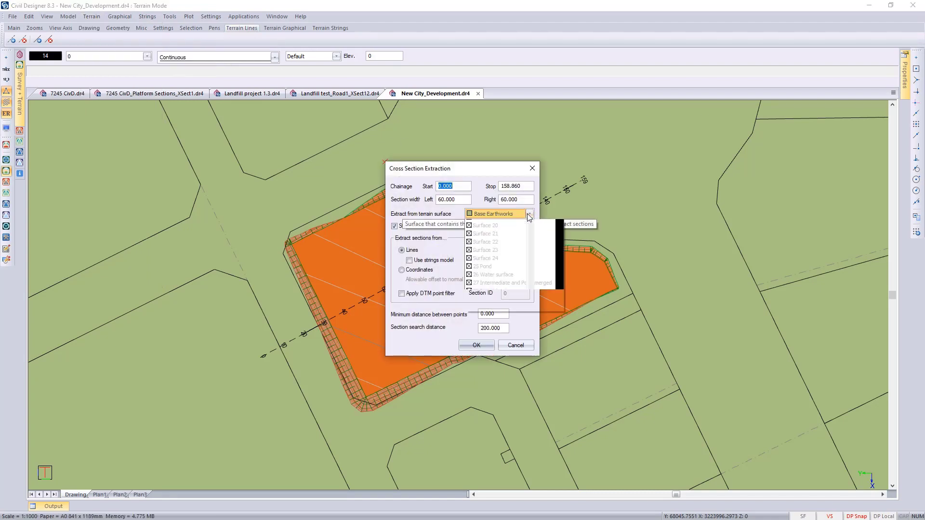
pyautogui.scroll(-5, 516, 280)
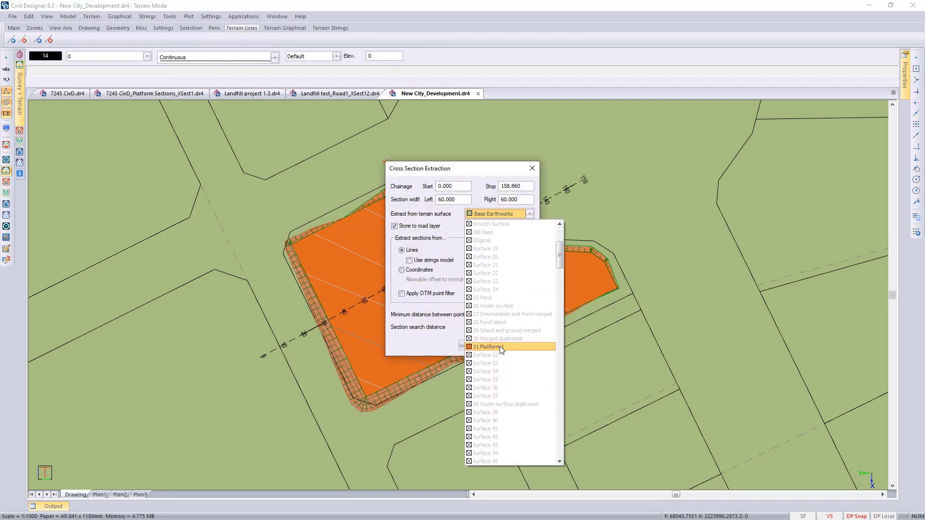
pyautogui.click(502, 348)
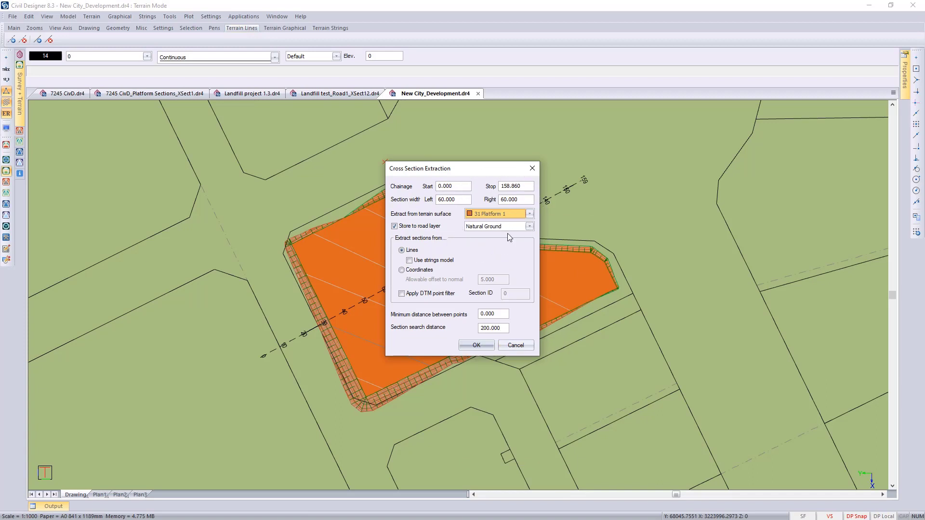
pyautogui.click(531, 231)
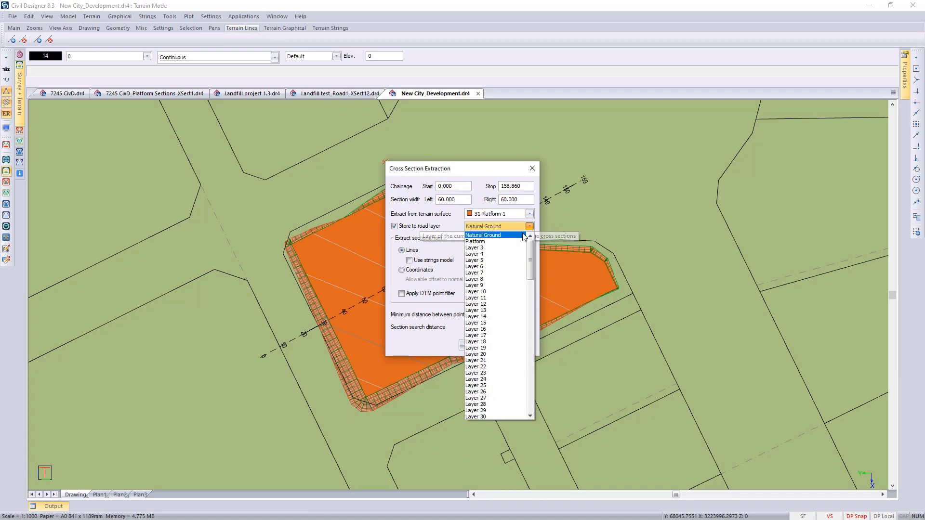
pyautogui.click(494, 244)
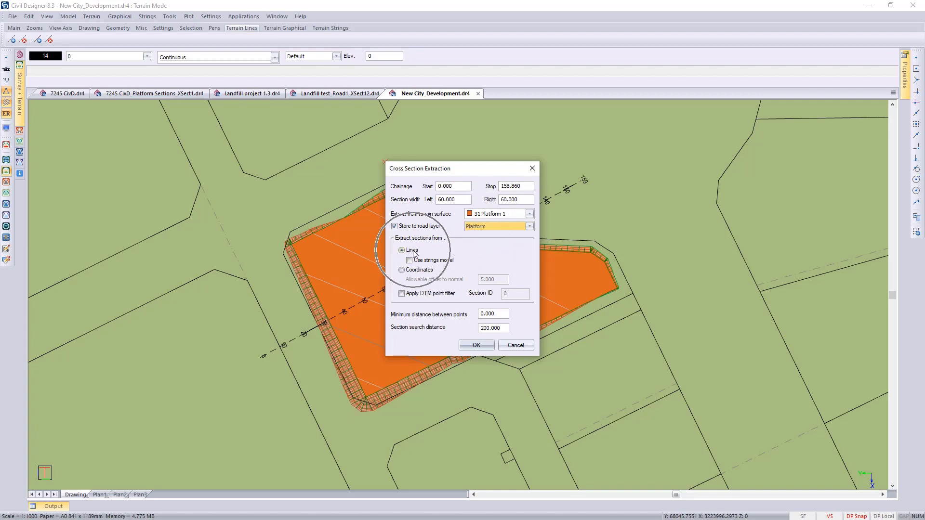
pyautogui.click(471, 345)
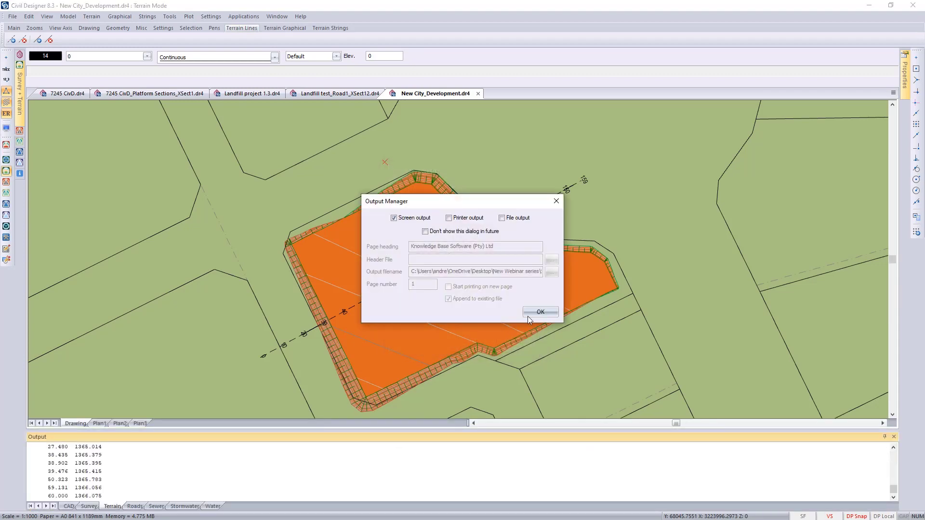
pyautogui.click(528, 315)
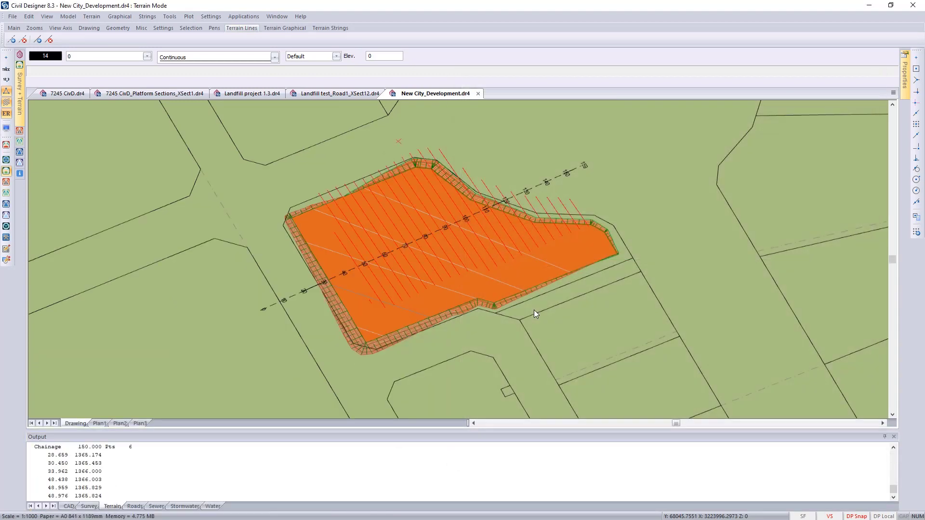
# - Review the extraction output, auto-hide the Output panel, and pan the platform left
pyautogui.scroll(3, 186, 462)
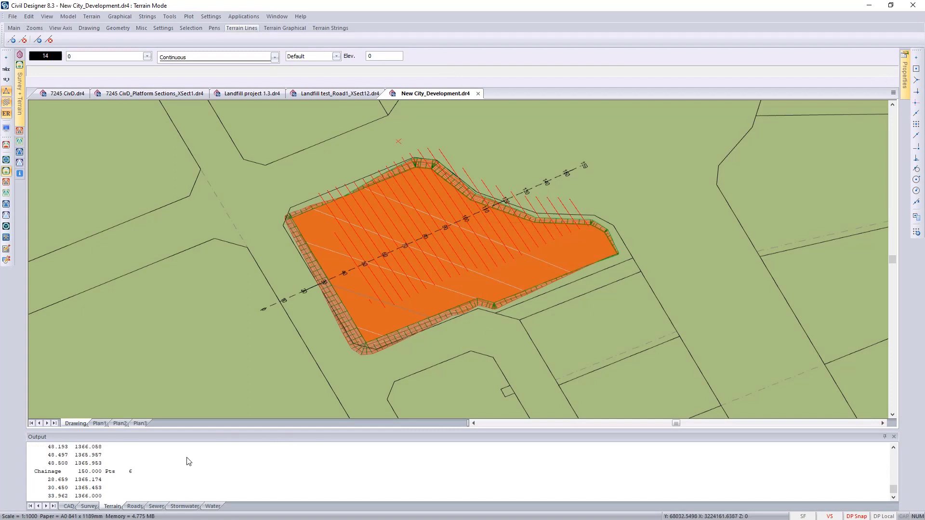
pyautogui.scroll(3, 185, 466)
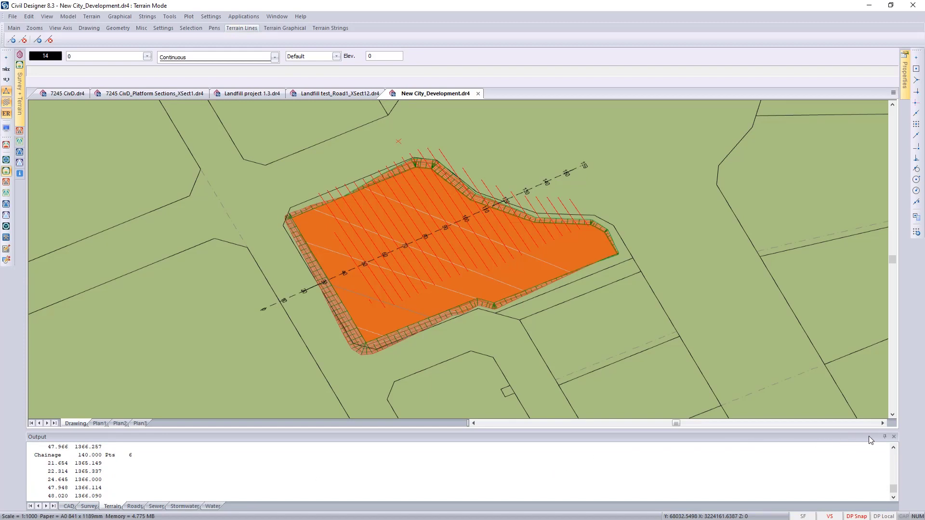
pyautogui.click(884, 437)
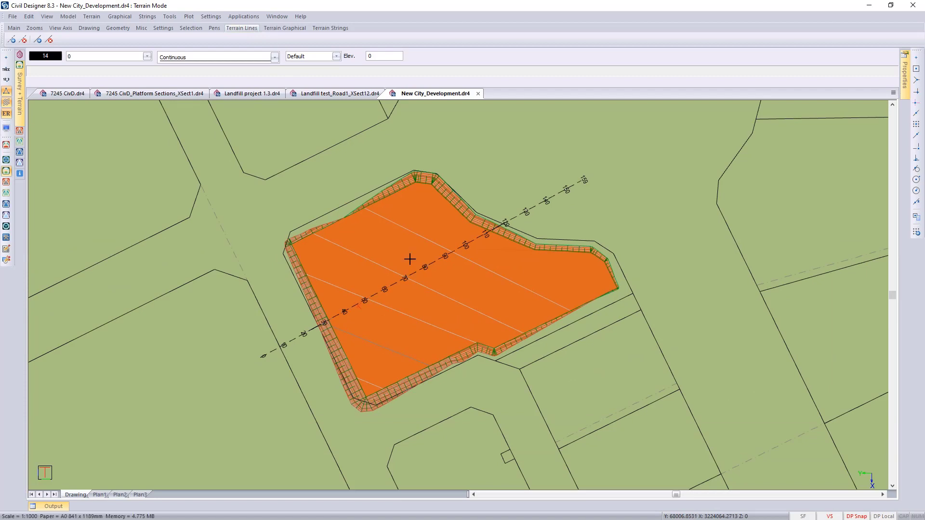
pyautogui.moveTo(410, 260); pyautogui.dragTo(230, 288, button='middle')
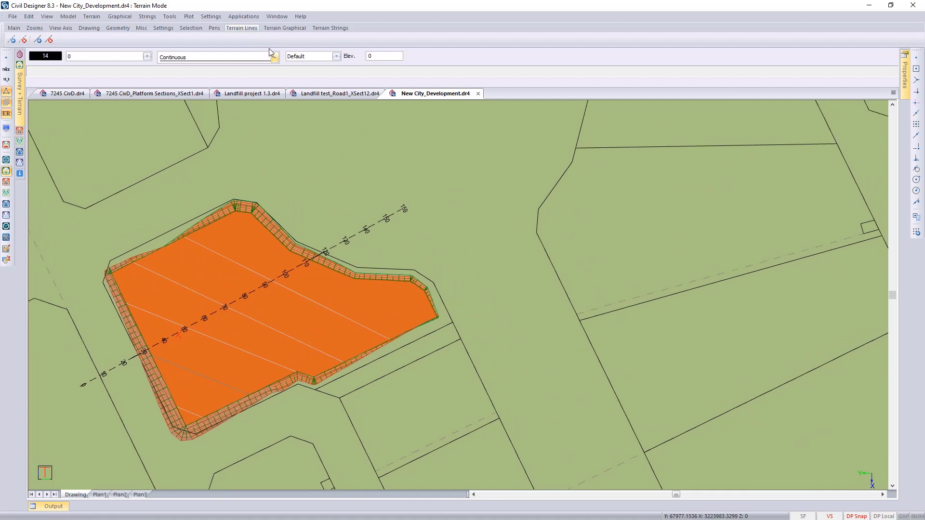
# - Switch to Roads mode and open Section Graphical Edit at chainage 45
pyautogui.click(241, 17)
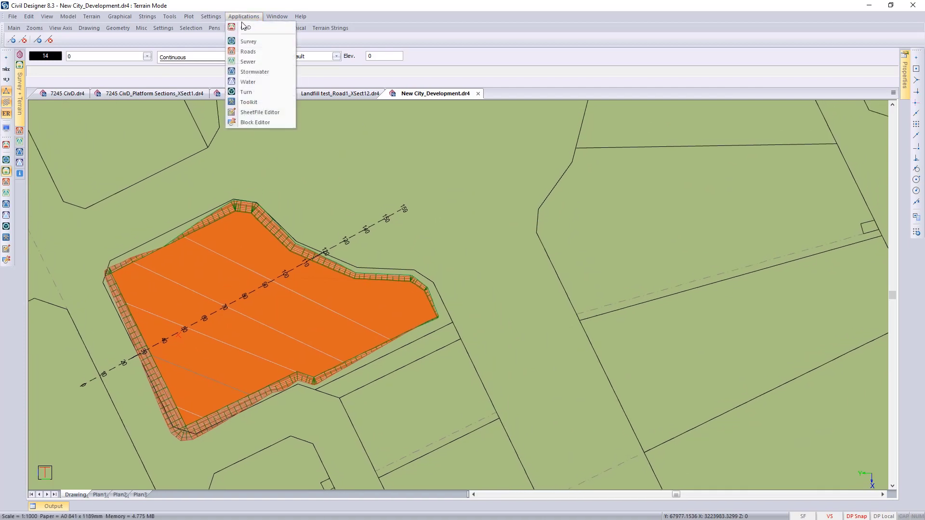
pyautogui.click(247, 52)
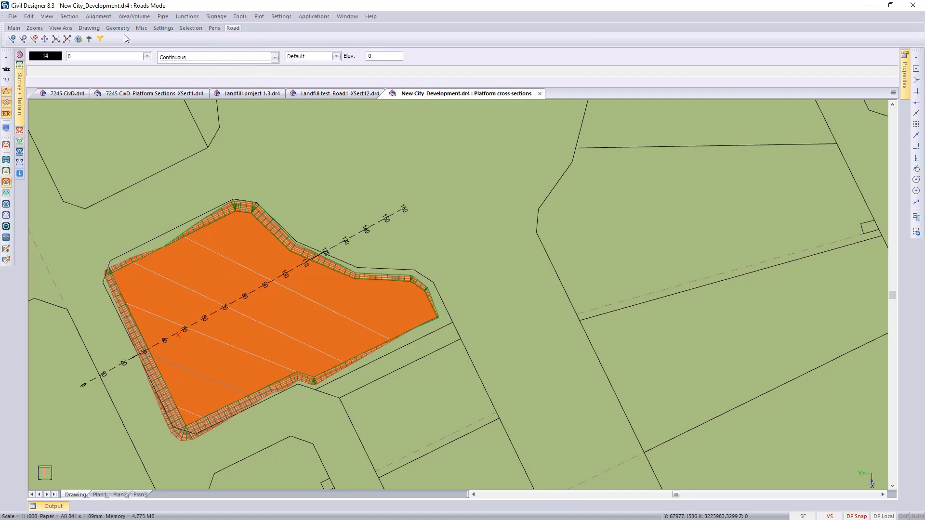
pyautogui.click(72, 17)
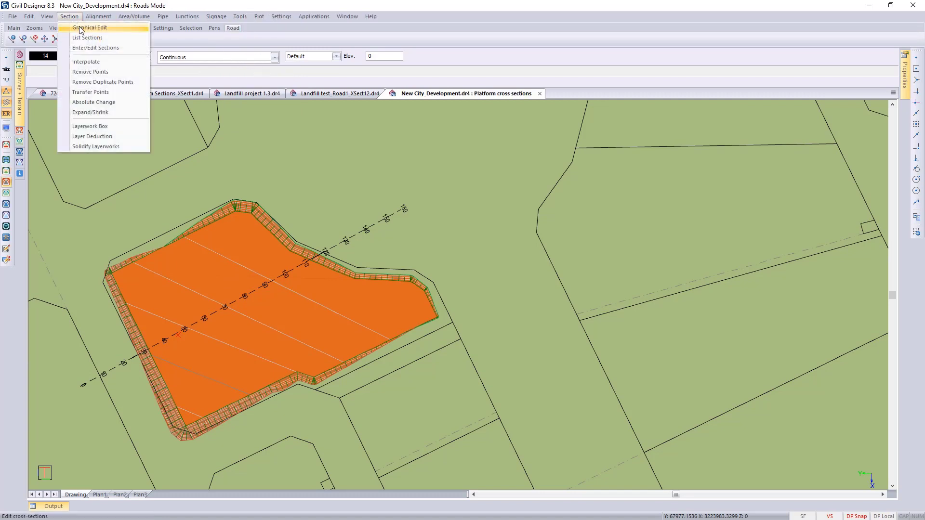
pyautogui.click(80, 29)
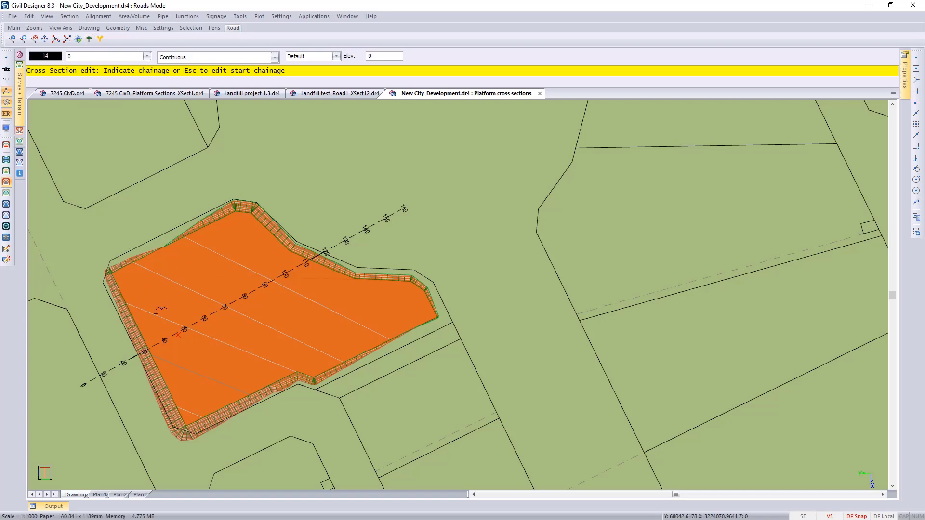
pyautogui.click(173, 333)
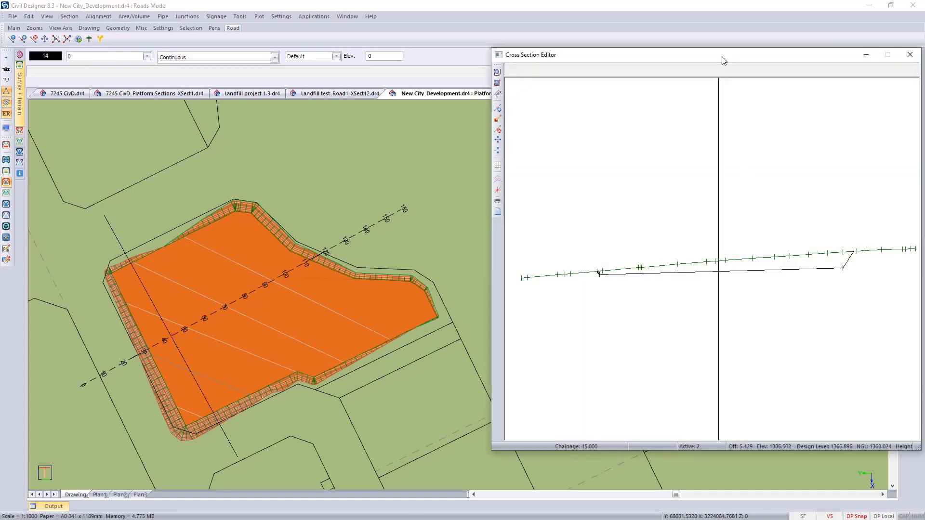
pyautogui.moveTo(723, 60); pyautogui.dragTo(679, 80)
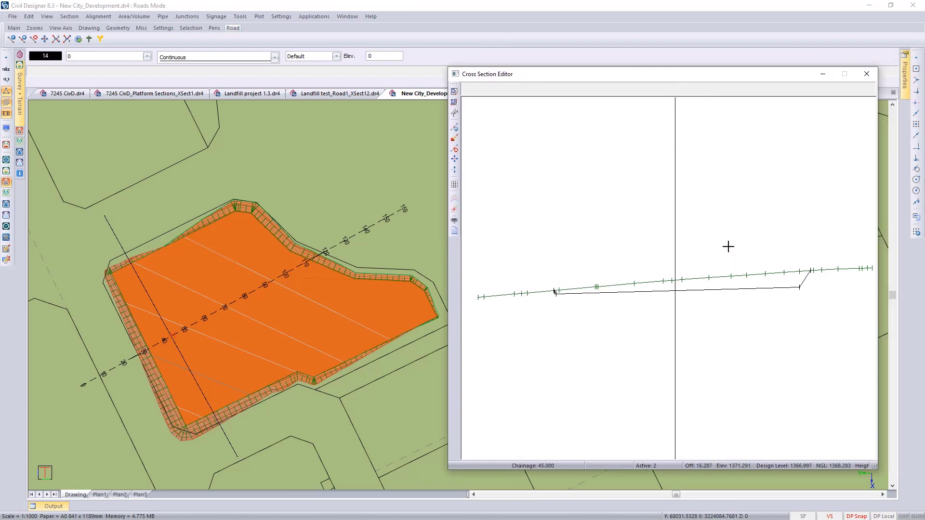
# - Page forward through the platform sections from chainage 60 to 120
pyautogui.press('pagedown')
pyautogui.press('pagedown')
pyautogui.press('pagedown')
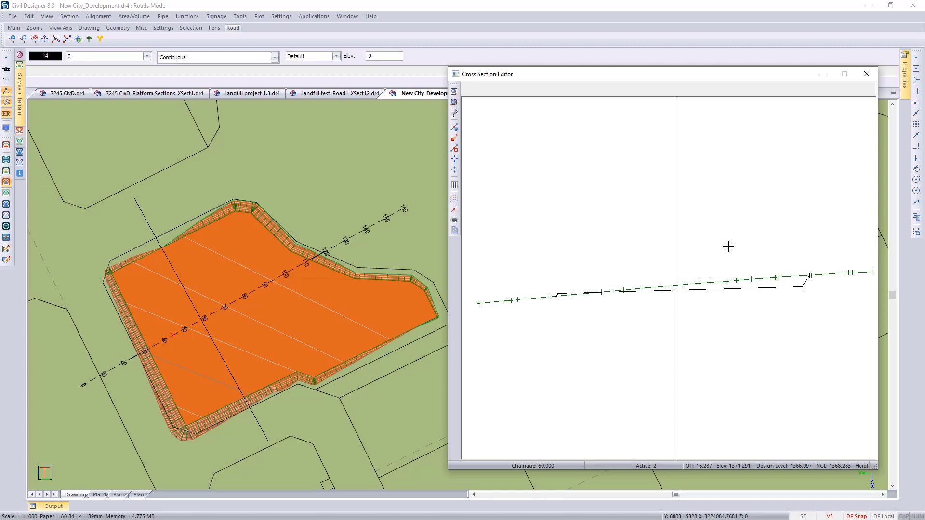
pyautogui.press('pagedown')
pyautogui.press('pagedown')
pyautogui.press('pagedown')
pyautogui.press('pagedown')
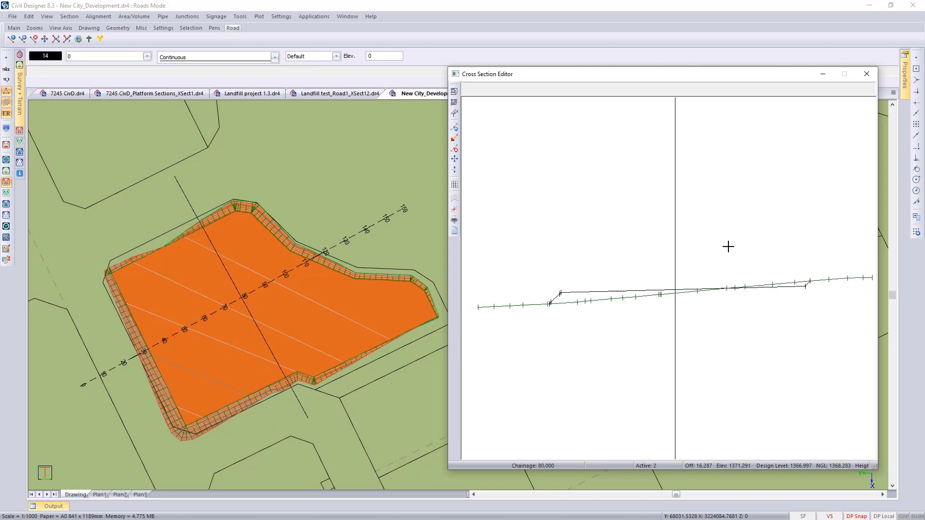
pyautogui.press('pagedown')
pyautogui.press('pagedown')
pyautogui.press('pagedown')
pyautogui.press('pagedown')
pyautogui.press('pagedown')
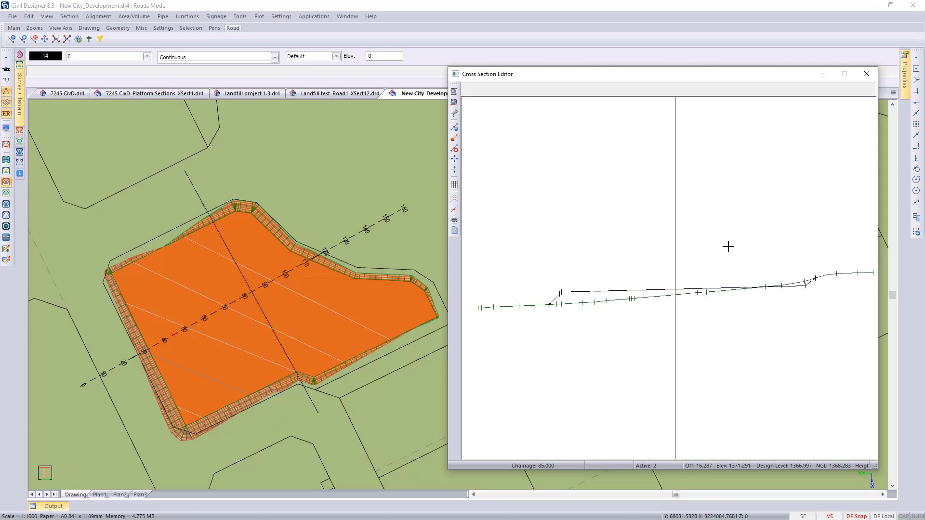
pyautogui.press('pagedown')
pyautogui.press('pagedown')
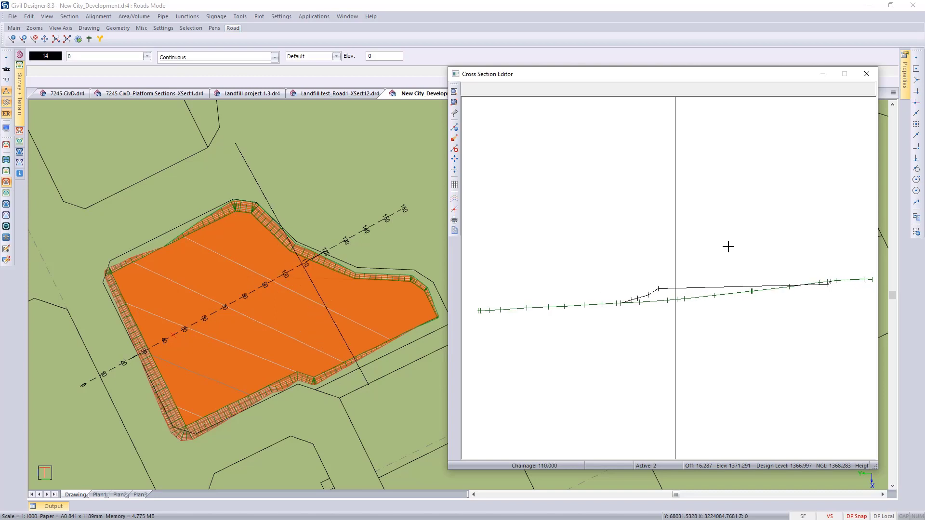
pyautogui.press('pagedown')
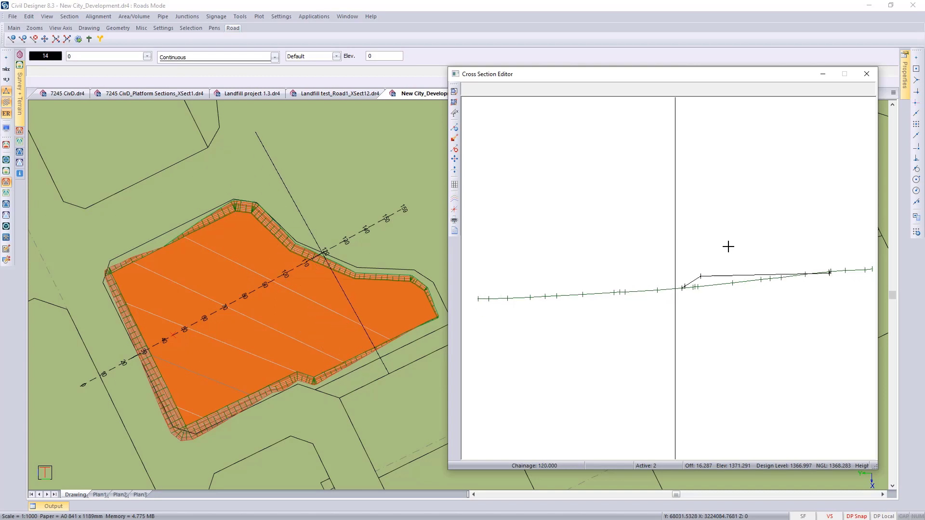
pyautogui.press('pagedown')
pyautogui.press('pagedown')
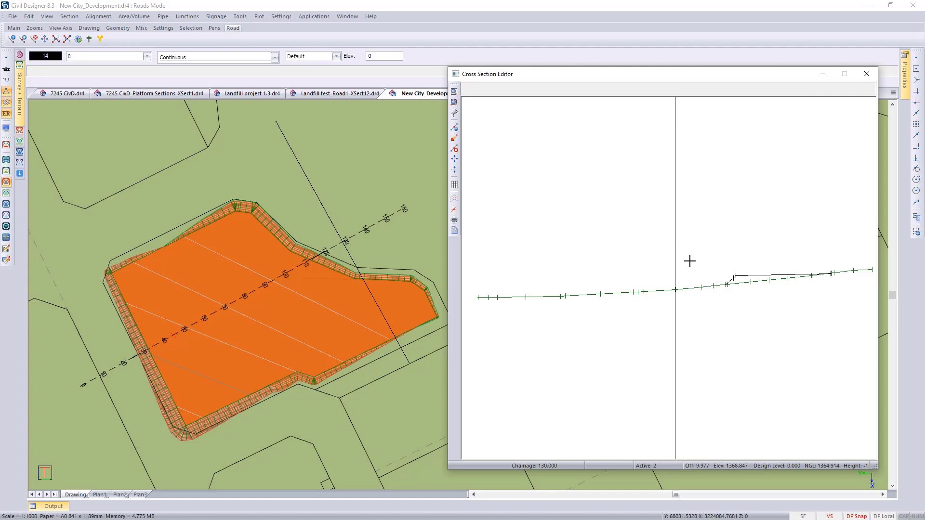
# - Tick Natural Ground and Platform in Section Lines, then close the editor window
pyautogui.click(454, 198)
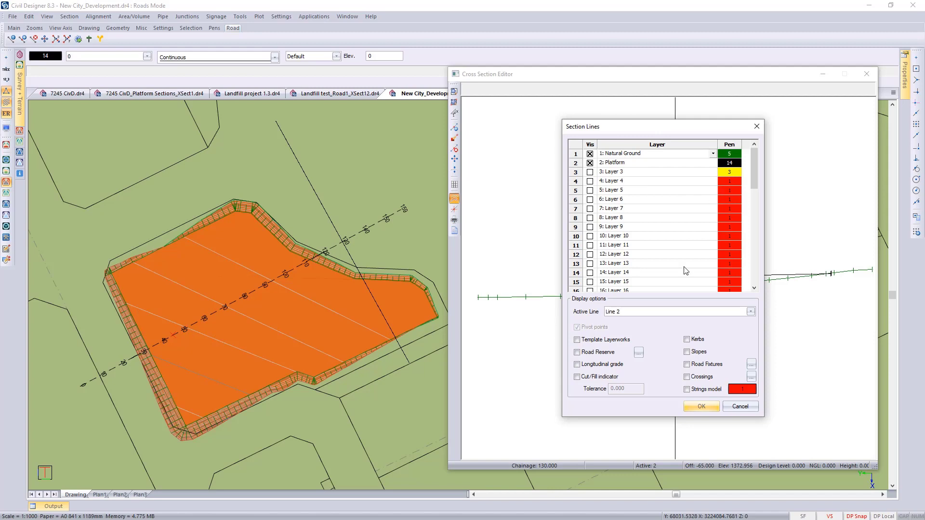
pyautogui.click(701, 407)
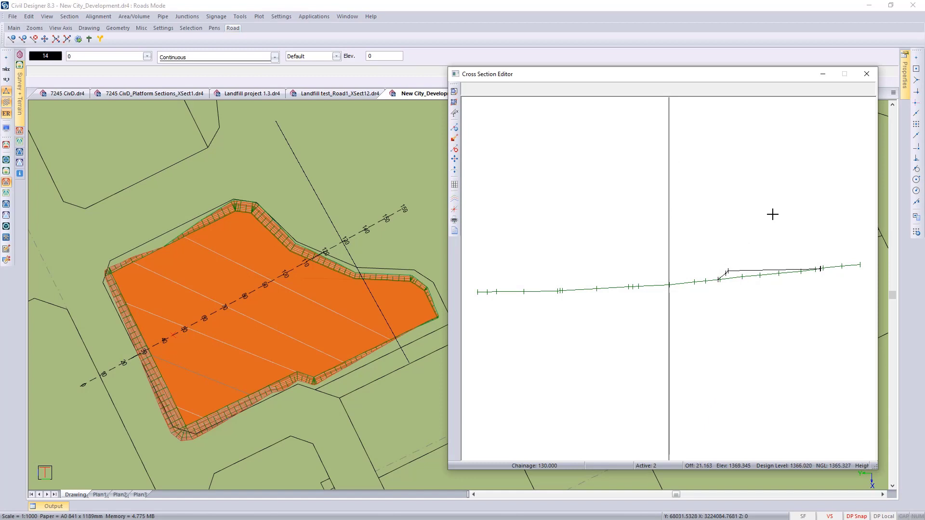
pyautogui.click(867, 75)
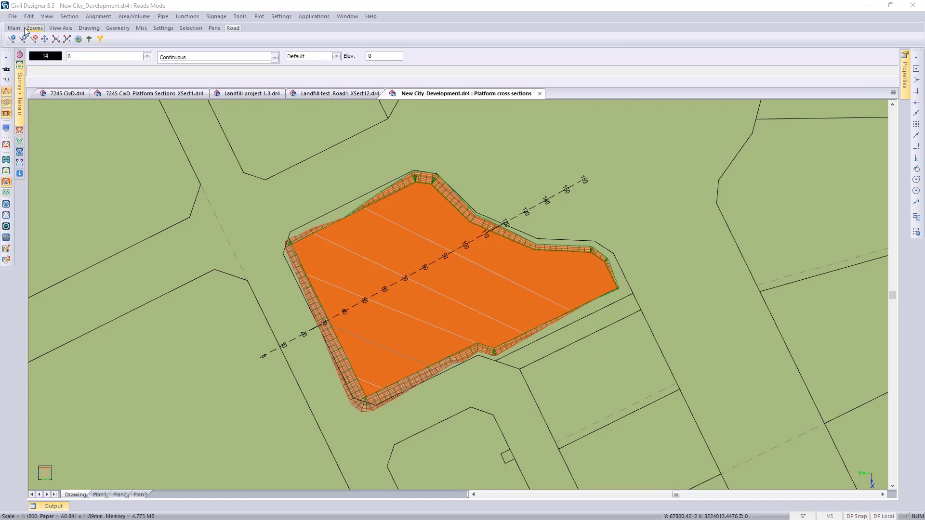
# - Create new road 79 'Fast cross sections' extracting from Base Earthworks, and open it in the drawing
pyautogui.click(12, 17)
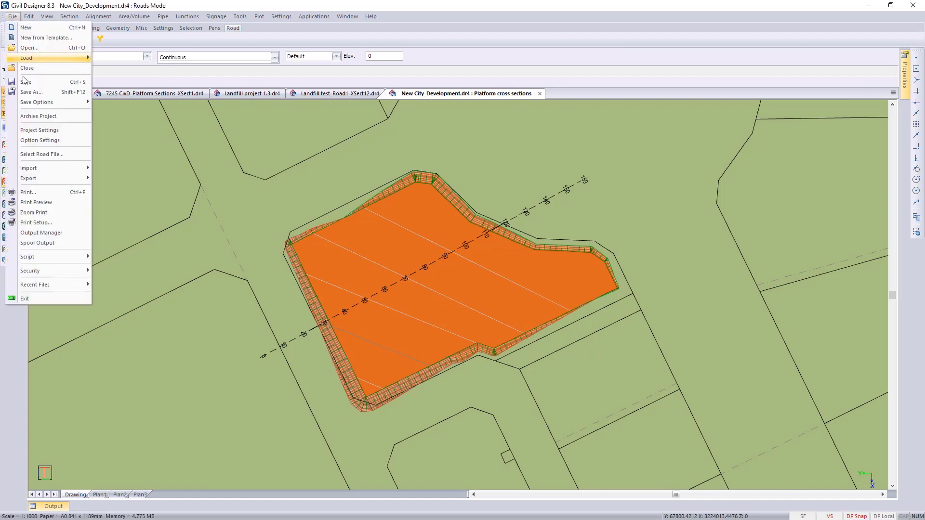
pyautogui.click(52, 155)
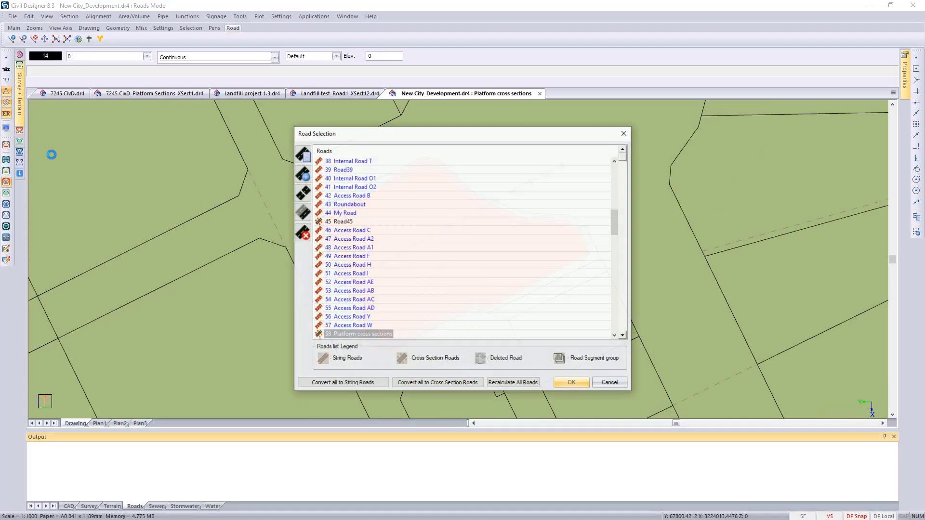
pyautogui.click(305, 181)
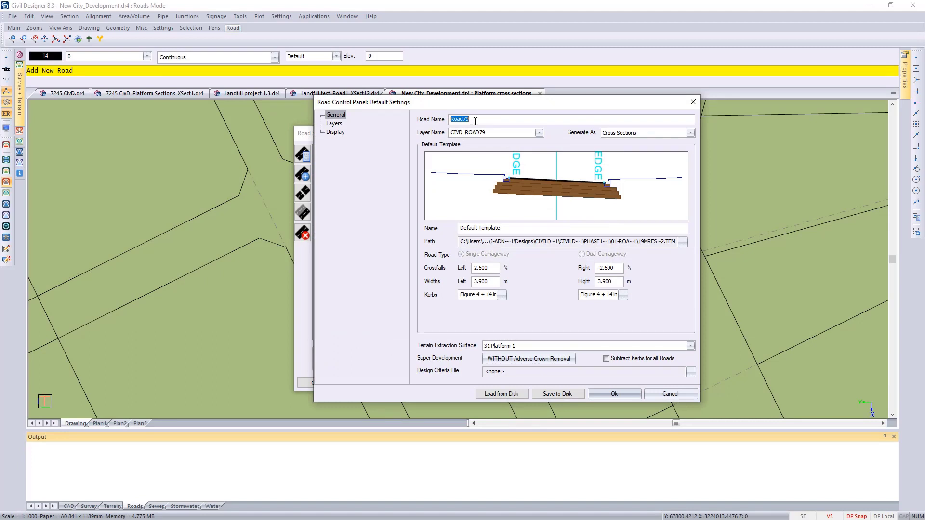
pyautogui.write('Fast cross sections')
pyautogui.click(689, 345)
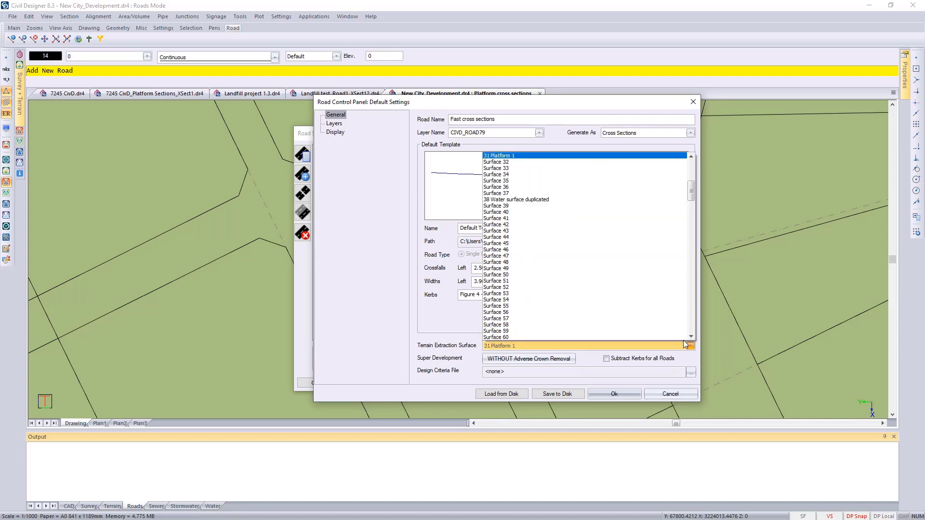
pyautogui.scroll(10, 587, 241)
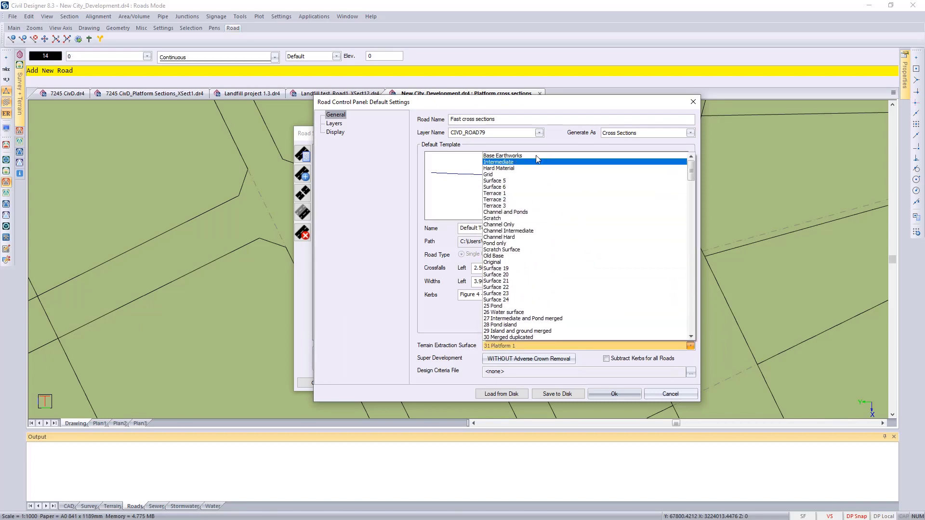
pyautogui.click(527, 156)
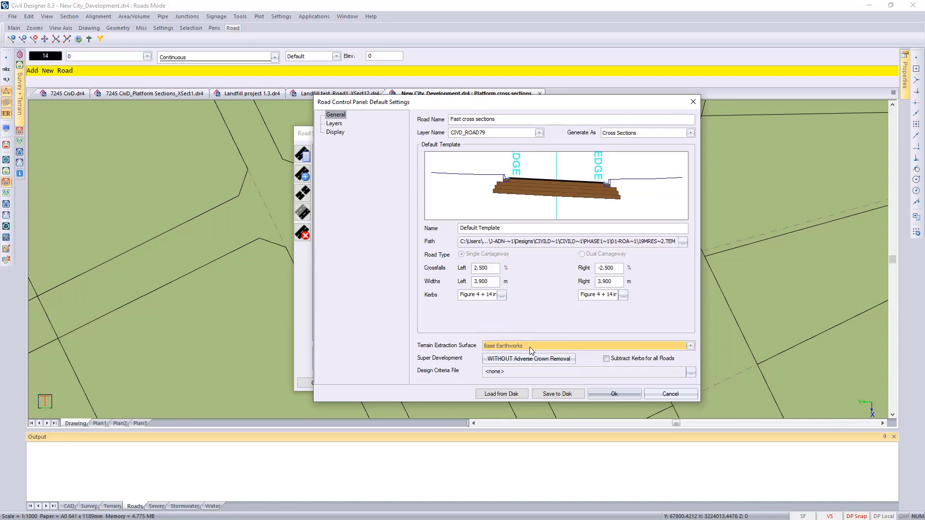
pyautogui.click(343, 126)
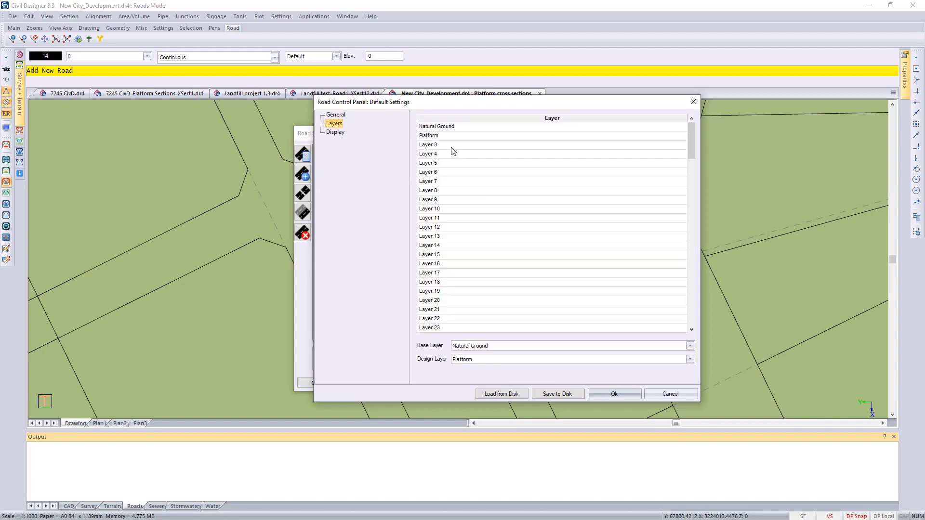
pyautogui.click(613, 394)
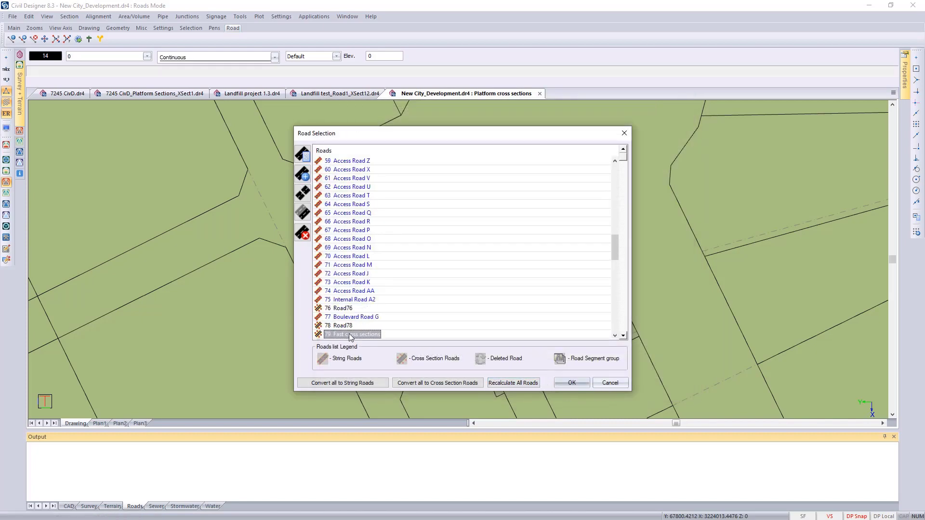
pyautogui.click(571, 385)
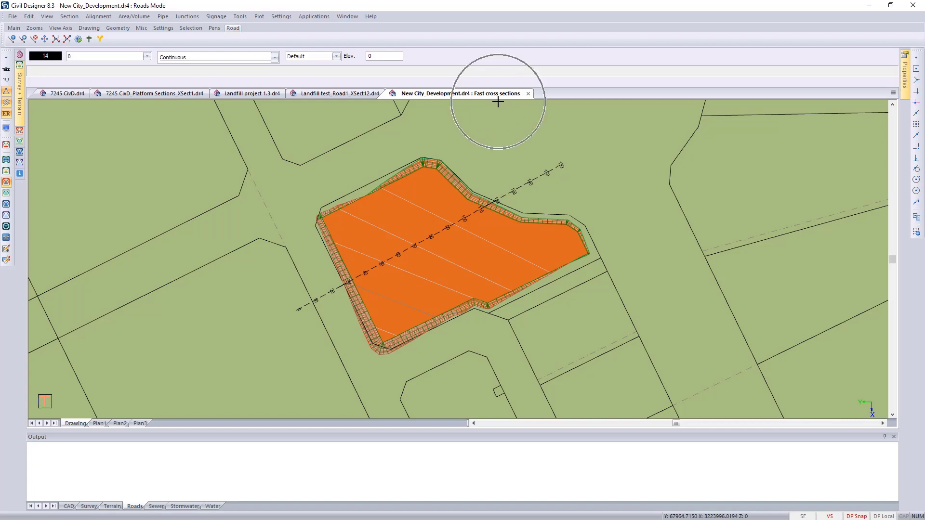
# - Hide the Output panel and switch the application mode to Terrain
pyautogui.click(885, 437)
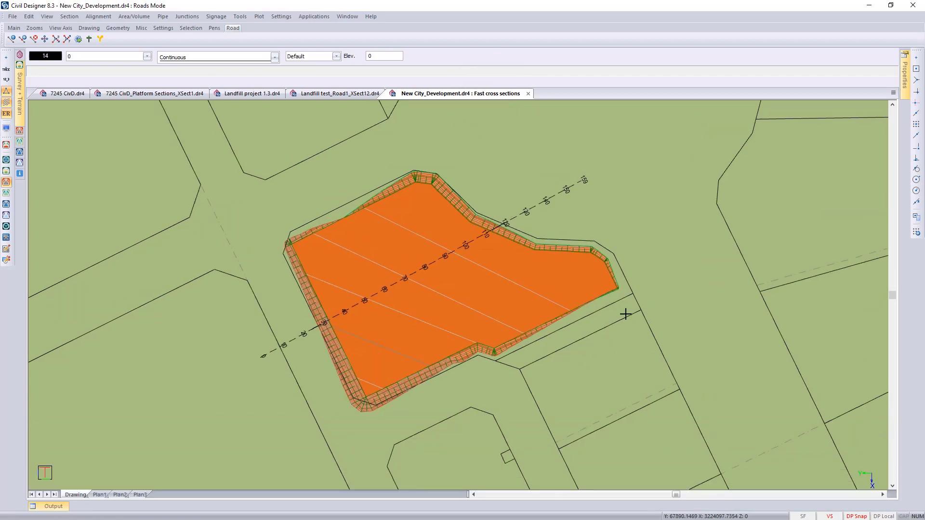
pyautogui.click(314, 16)
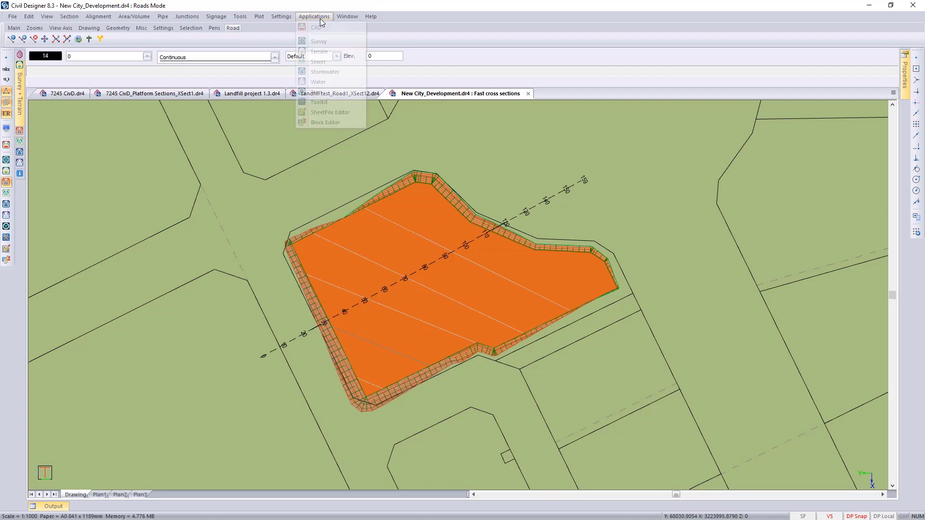
pyautogui.click(318, 55)
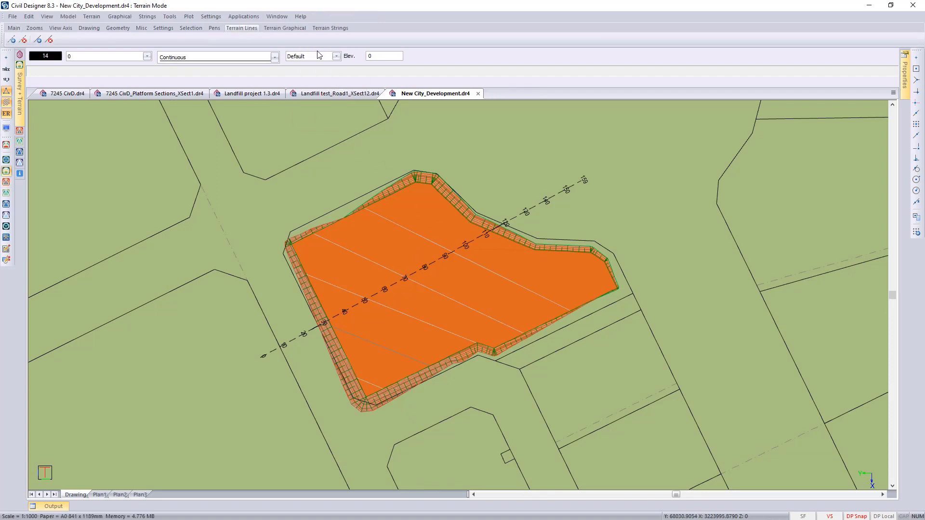
# - Extract fast cross sections across the platform into road 79 at 10.000 interval, allowing overwrite
pyautogui.click(91, 16)
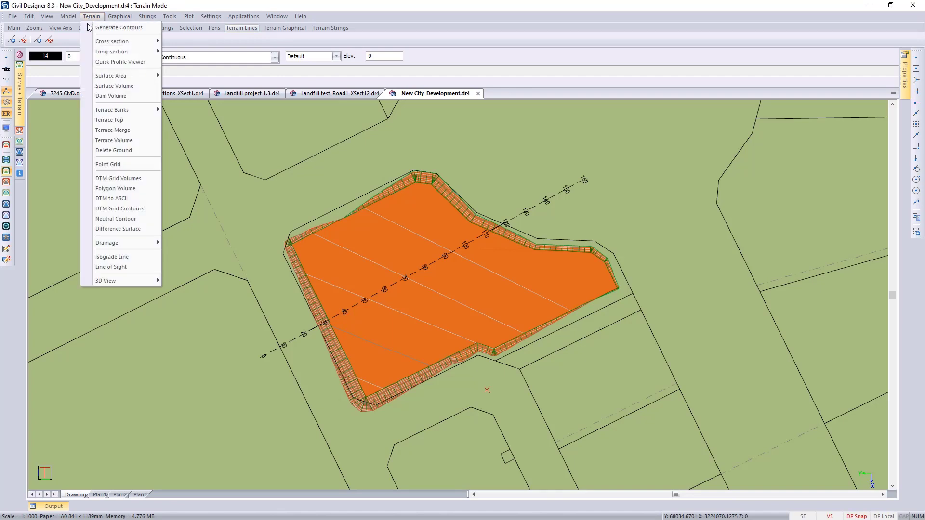
pyautogui.moveTo(146, 38)
pyautogui.moveTo(193, 62)
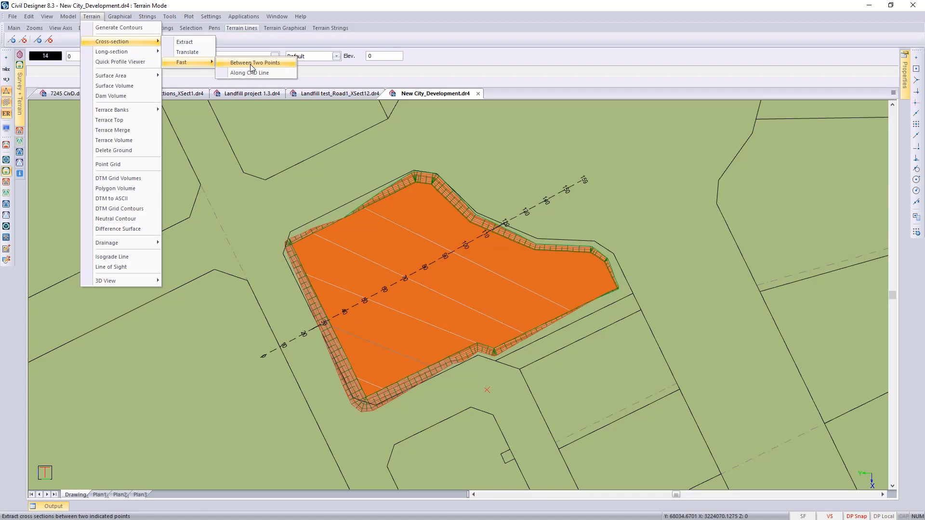
pyautogui.click(250, 64)
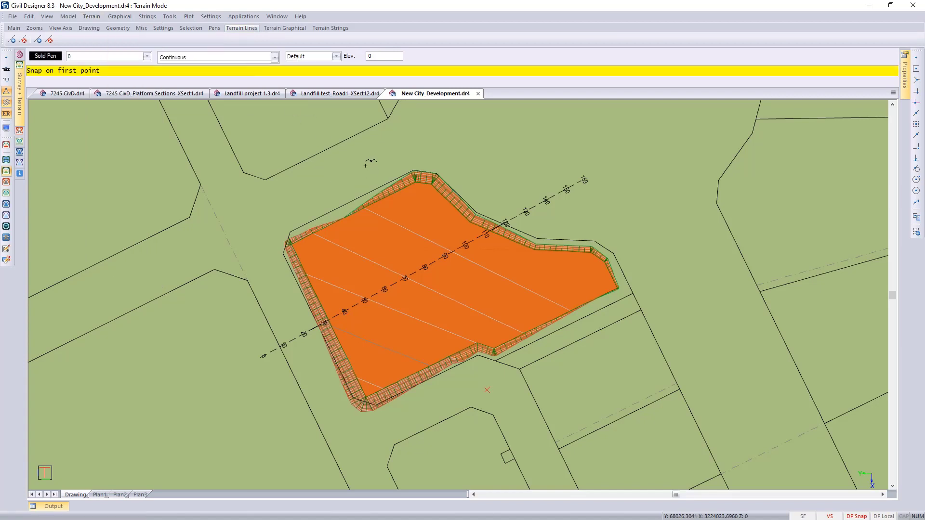
pyautogui.click(371, 169)
pyautogui.click(486, 388)
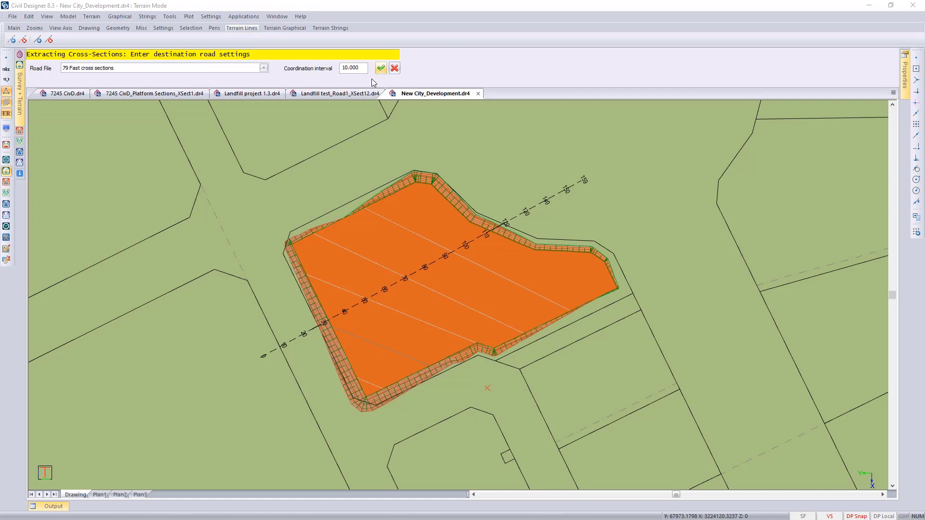
pyautogui.click(380, 68)
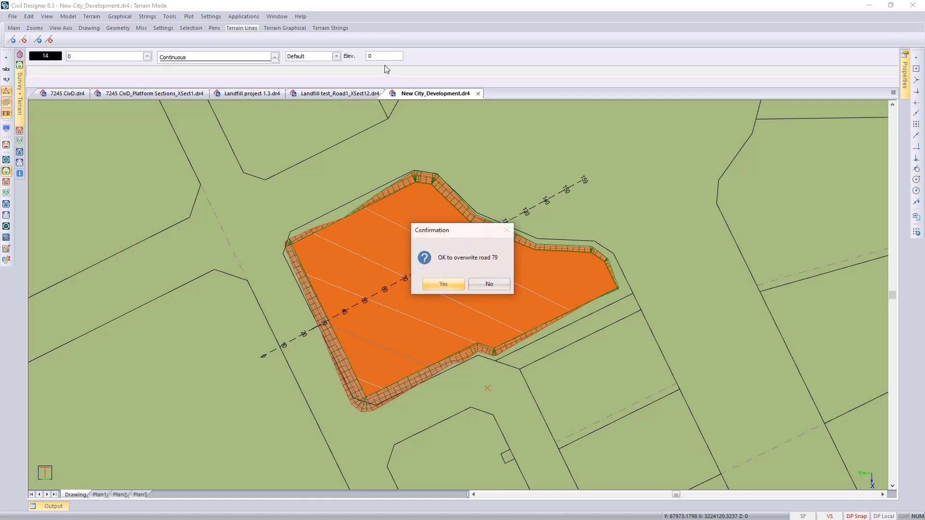
pyautogui.click(443, 284)
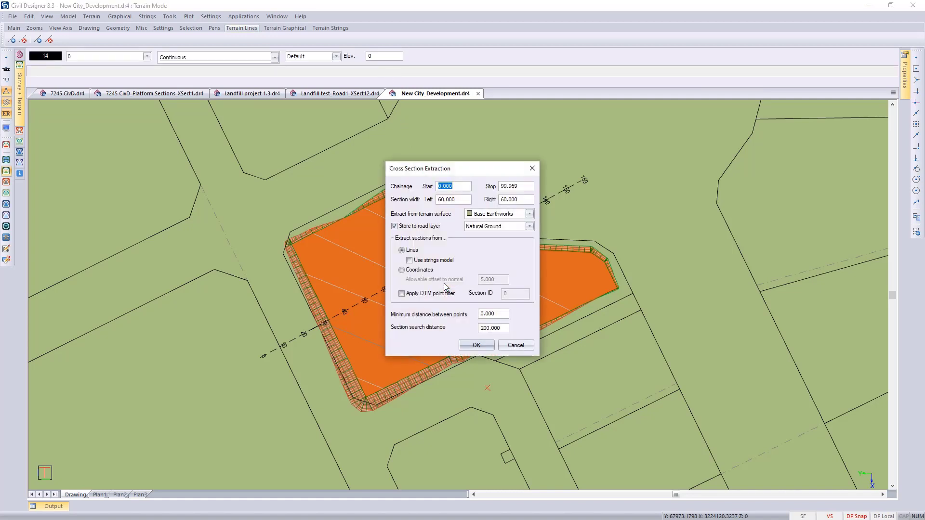
# - Run the extraction with 100 left and right widths and the strings model turned on
pyautogui.doubleClick(459, 199)
pyautogui.write('100')
pyautogui.press('Tab')
pyautogui.write('100')
pyautogui.click(410, 262)
pyautogui.click(477, 345)
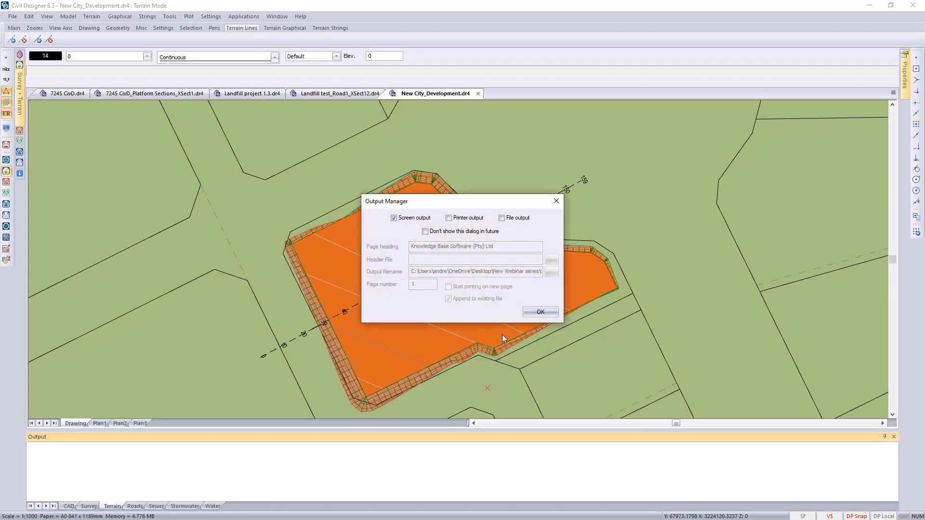
pyautogui.click(540, 312)
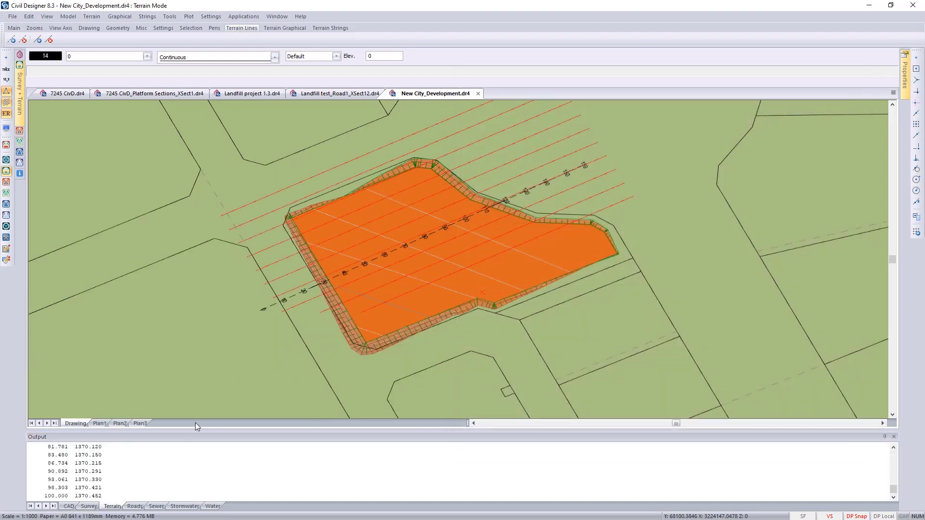
# - Enlarge the Output panel to review the extraction values, then hide it
pyautogui.moveTo(183, 432); pyautogui.dragTo(183, 389)
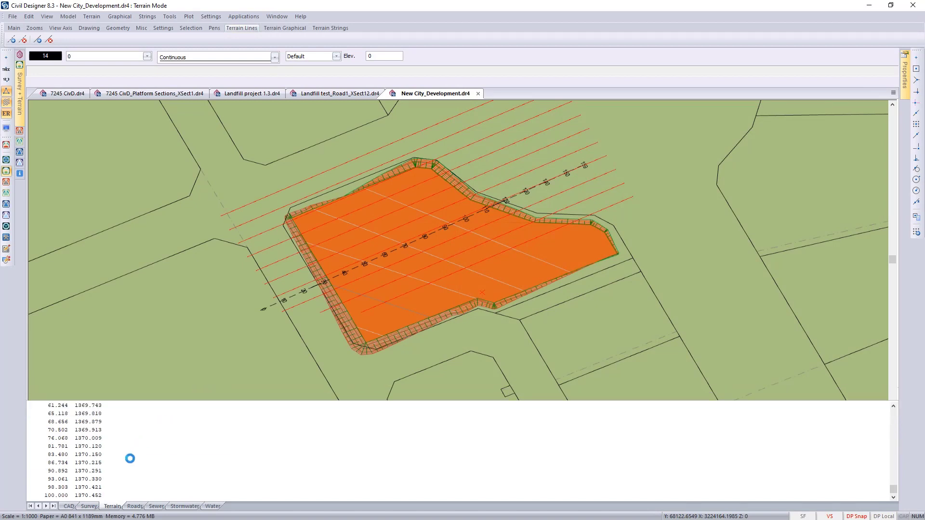
pyautogui.scroll(10, 91, 456)
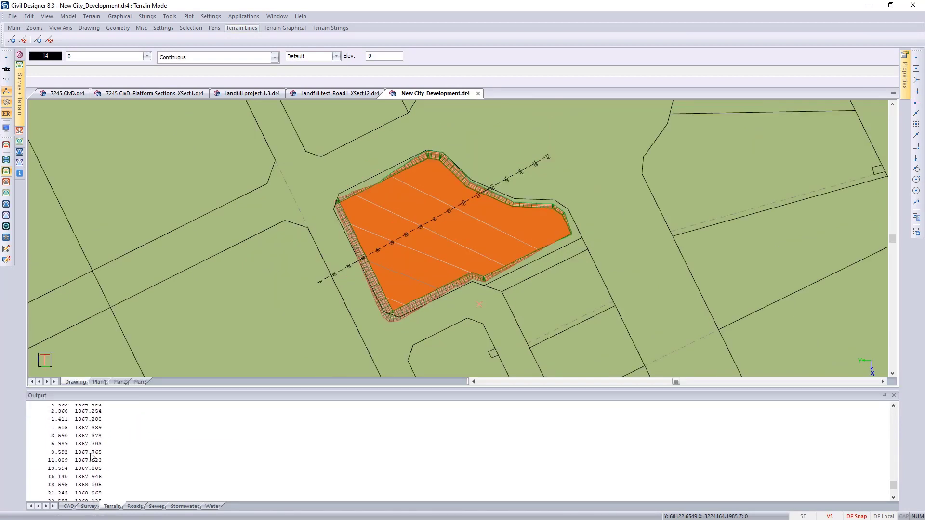
pyautogui.scroll(7, 92, 458)
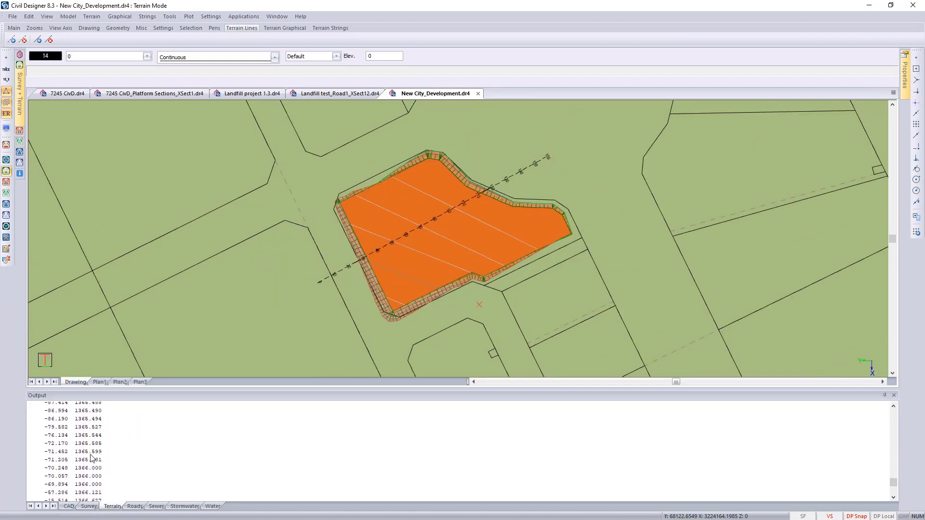
pyautogui.scroll(-2, 92, 458)
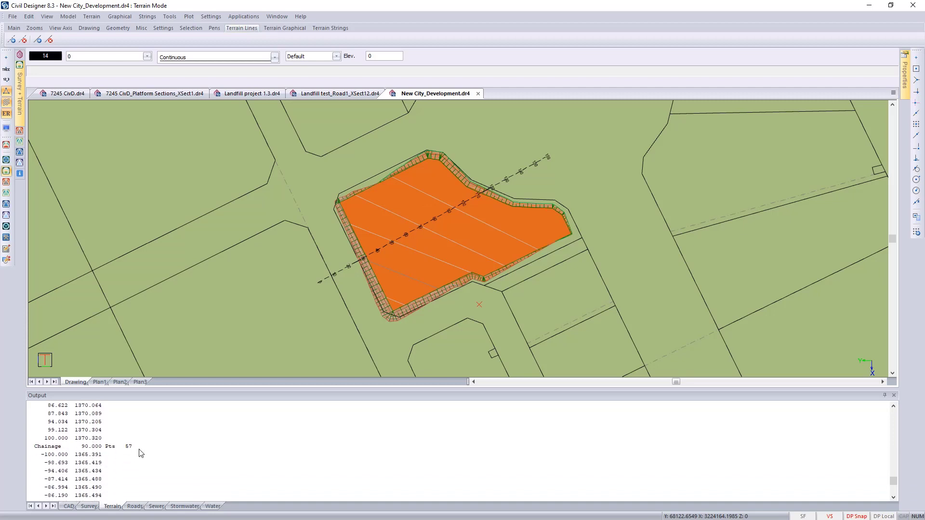
pyautogui.click(885, 395)
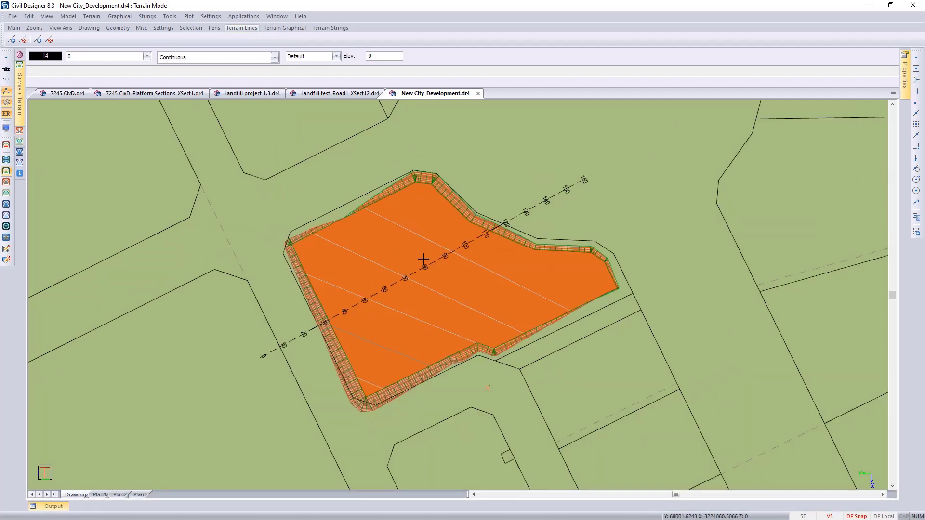
# - Switch to Roads mode and open Graphical Edit of the cross sections at chainage 0.000
pyautogui.click(244, 16)
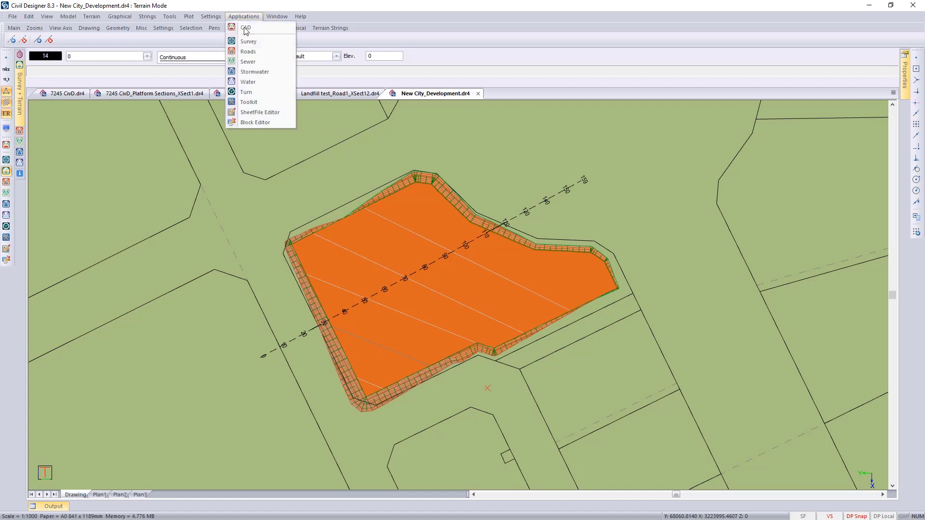
pyautogui.click(254, 51)
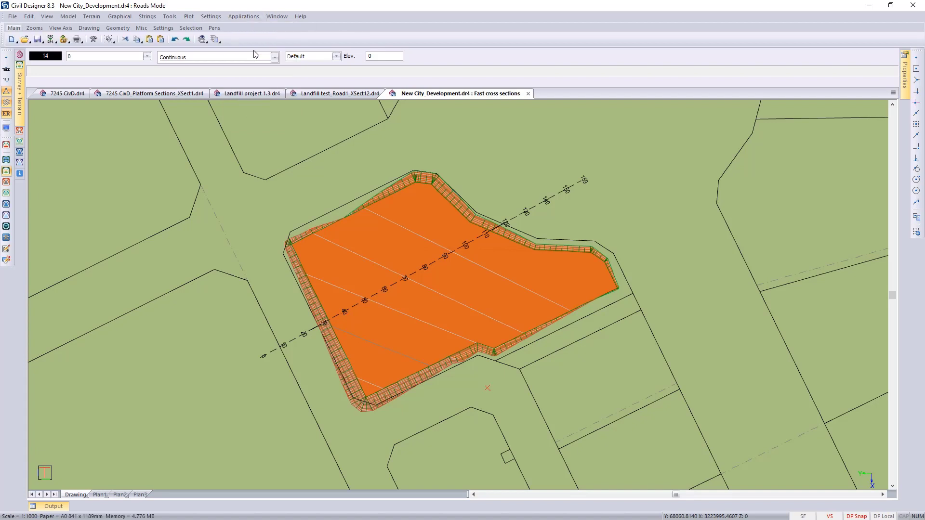
pyautogui.click(69, 17)
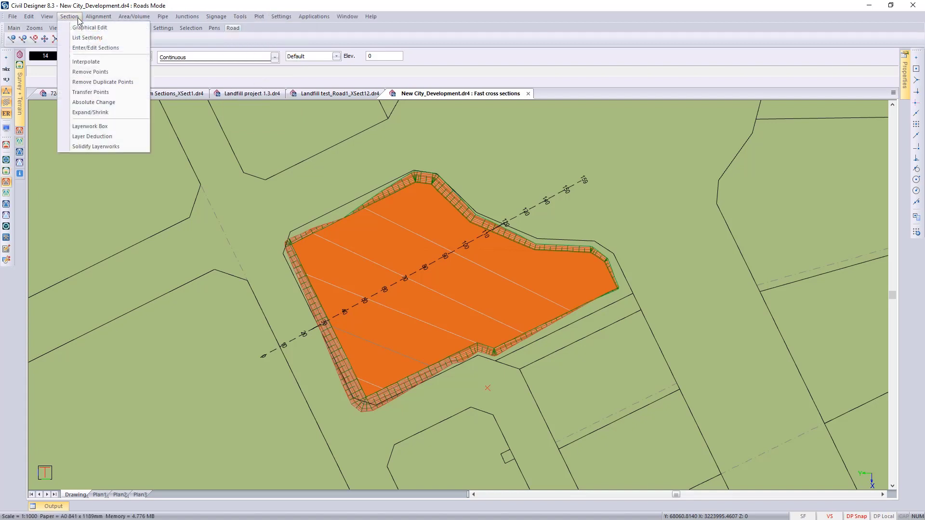
pyautogui.click(91, 27)
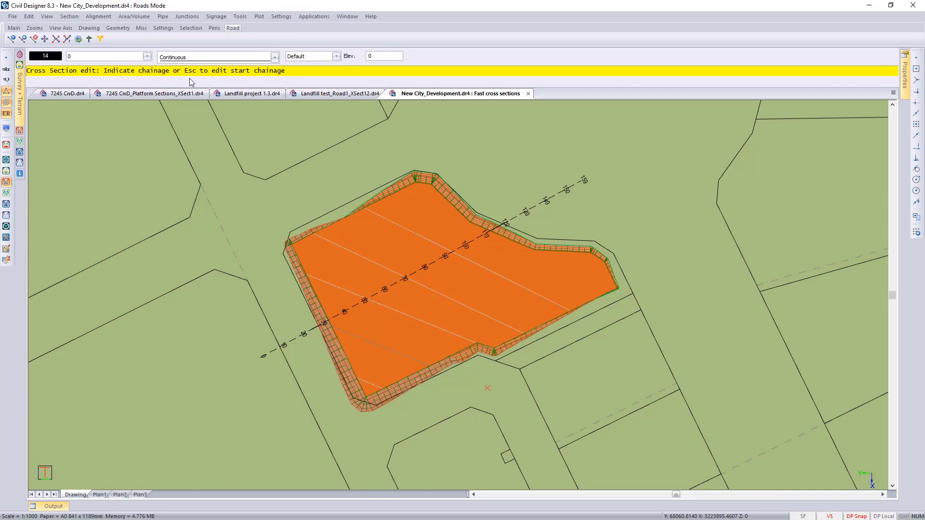
pyautogui.press('Escape')
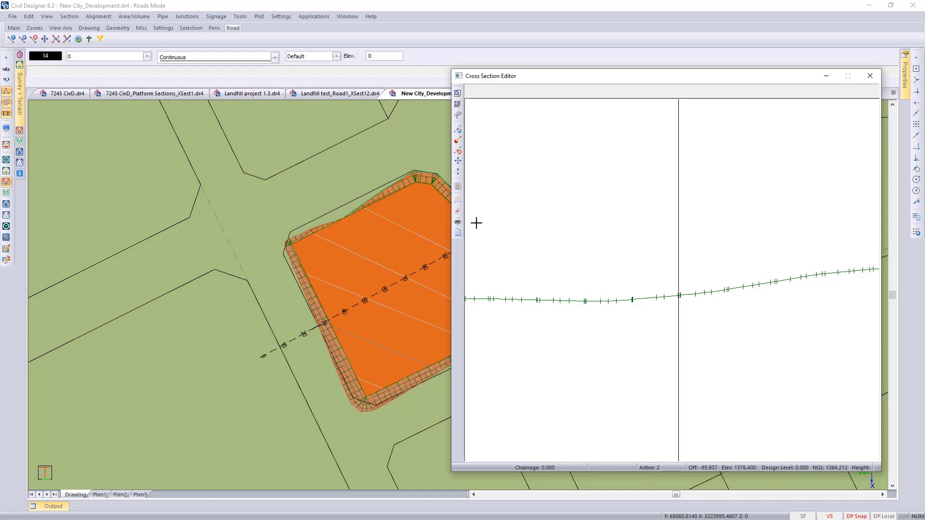
# - Make Line 1 the active line in the section line display settings
pyautogui.click(458, 201)
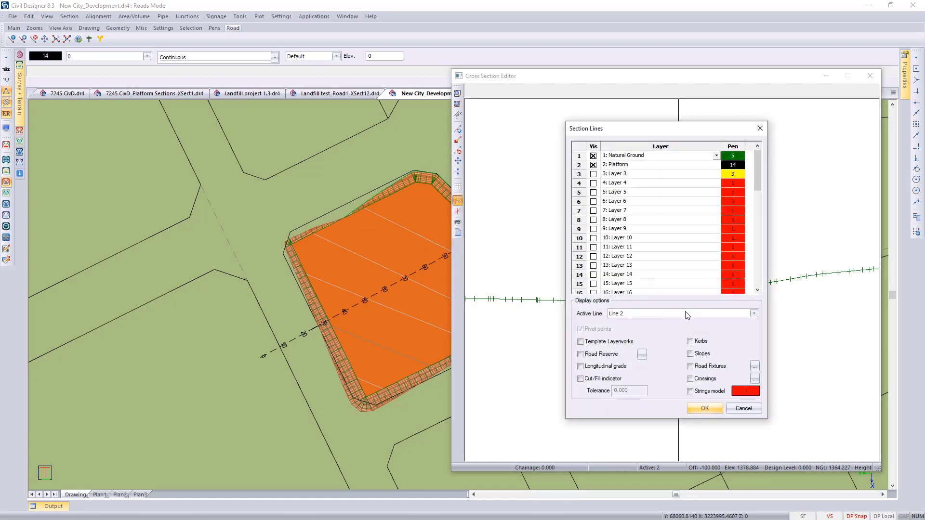
pyautogui.click(755, 313)
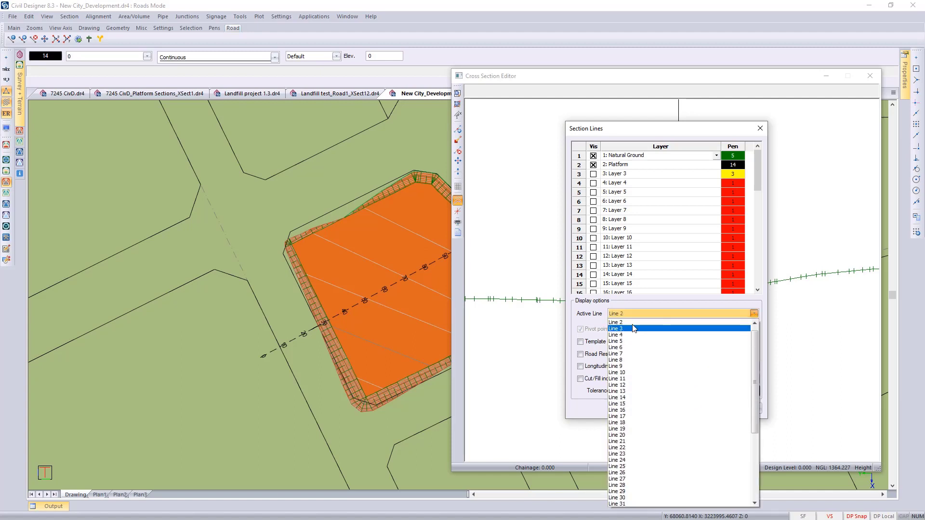
pyautogui.click(644, 327)
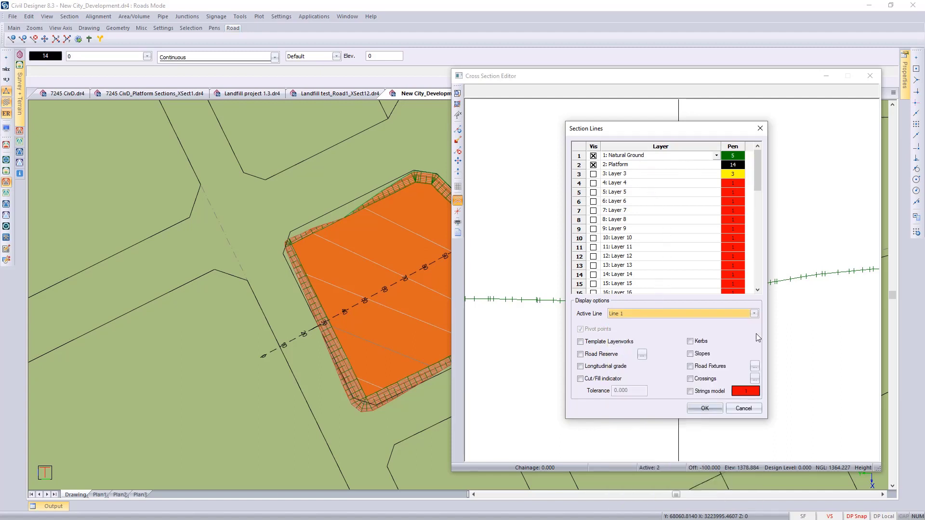
pyautogui.click(723, 408)
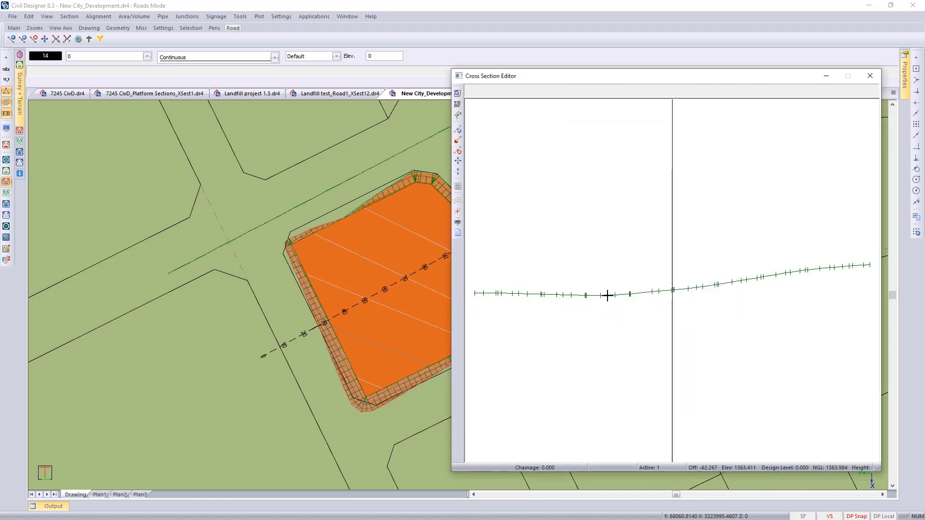
# - Draw Natural Ground with the red pen and show the strings model with pen 8 blue
pyautogui.click(458, 200)
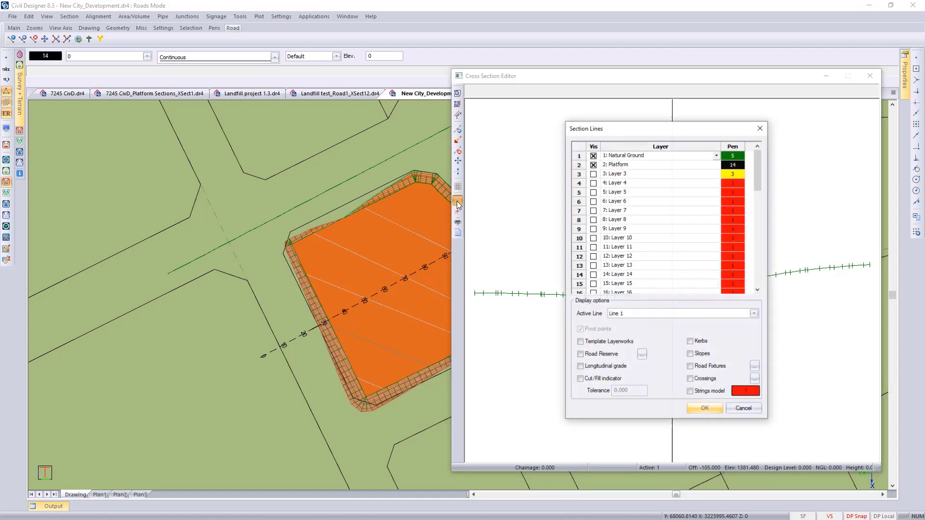
pyautogui.click(733, 157)
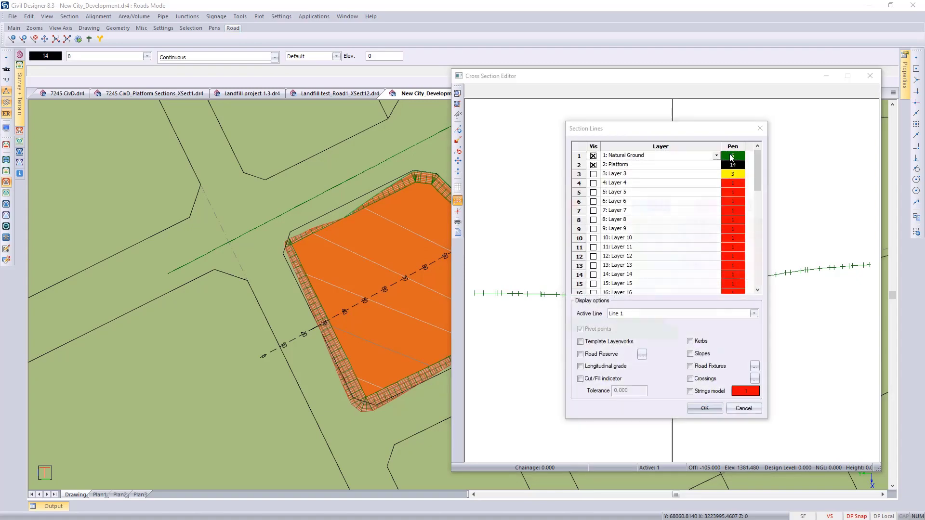
pyautogui.click(568, 205)
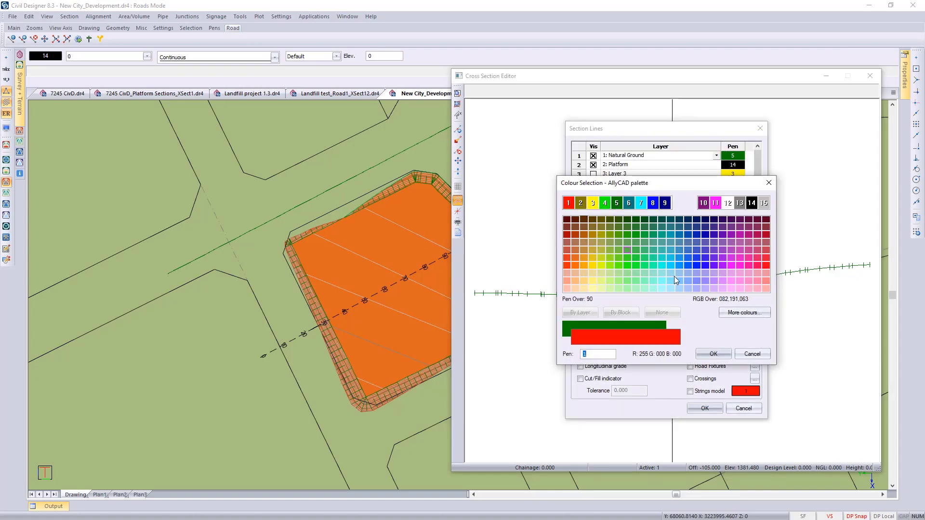
pyautogui.click(713, 354)
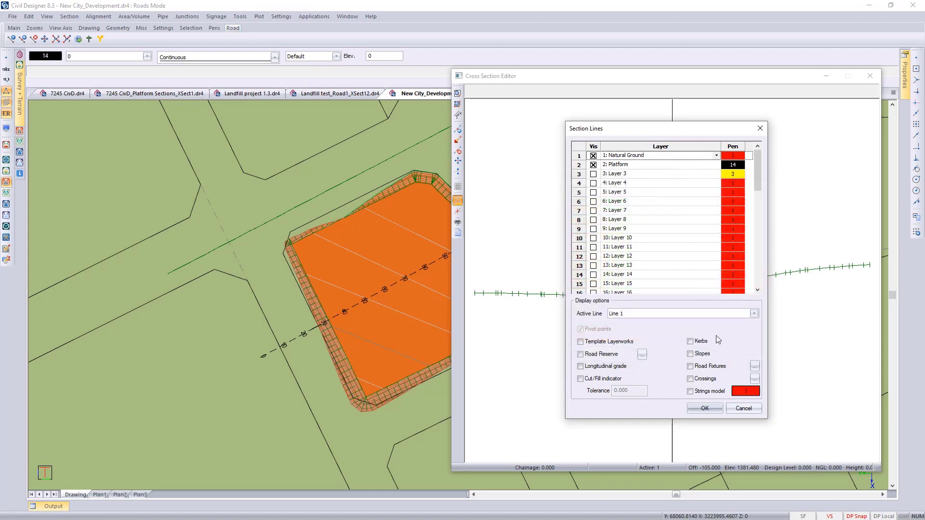
pyautogui.click(699, 393)
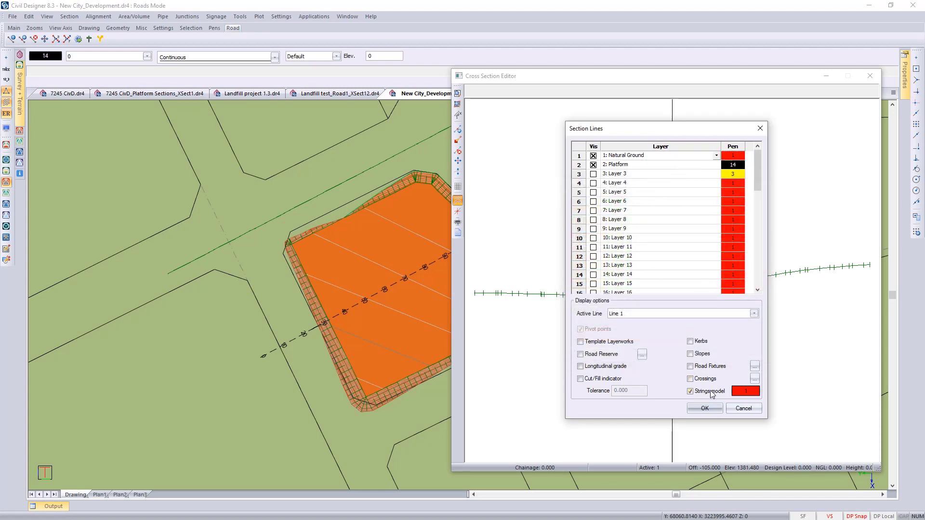
pyautogui.click(740, 391)
pyautogui.click(653, 204)
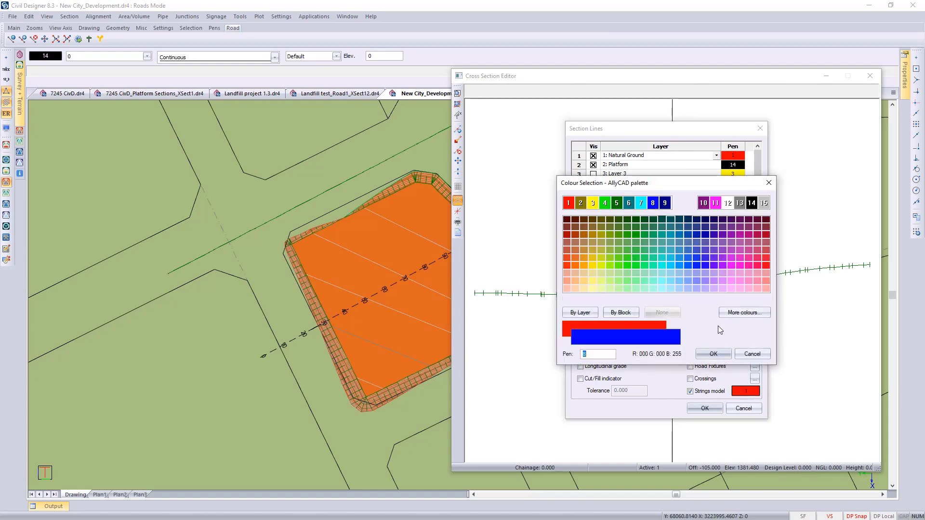
pyautogui.click(713, 355)
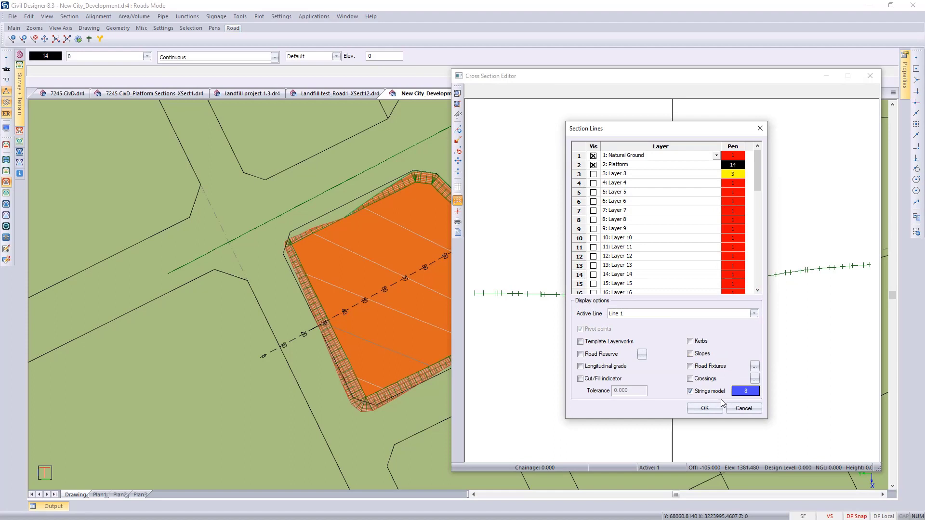
pyautogui.click(705, 408)
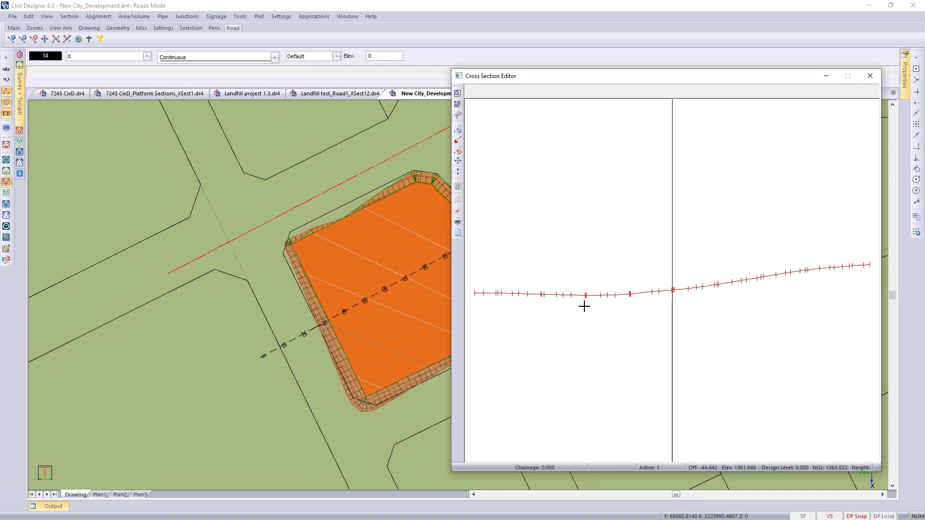
# - Step through the cross sections at chainages 20 and 30, then close the Cross Section Editor
pyautogui.press('pagedown')
pyautogui.press('pagedown')
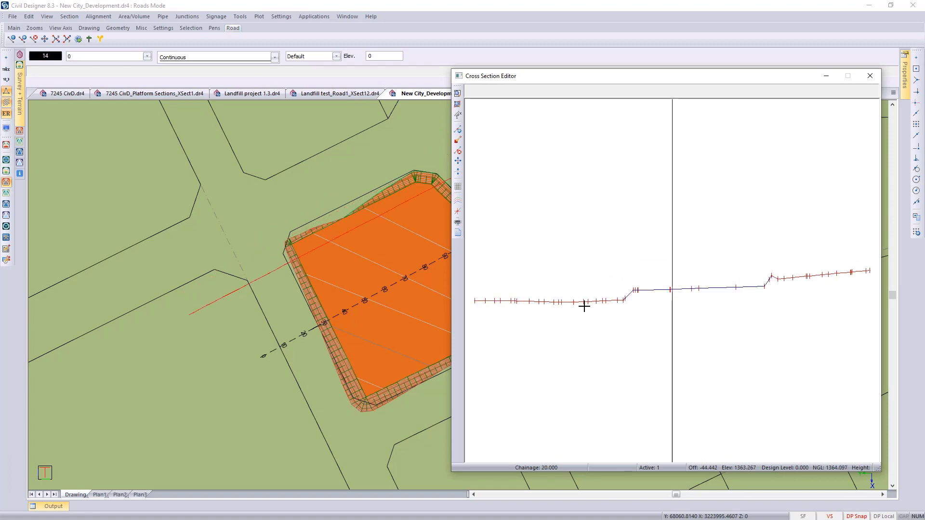
pyautogui.press('pagedown')
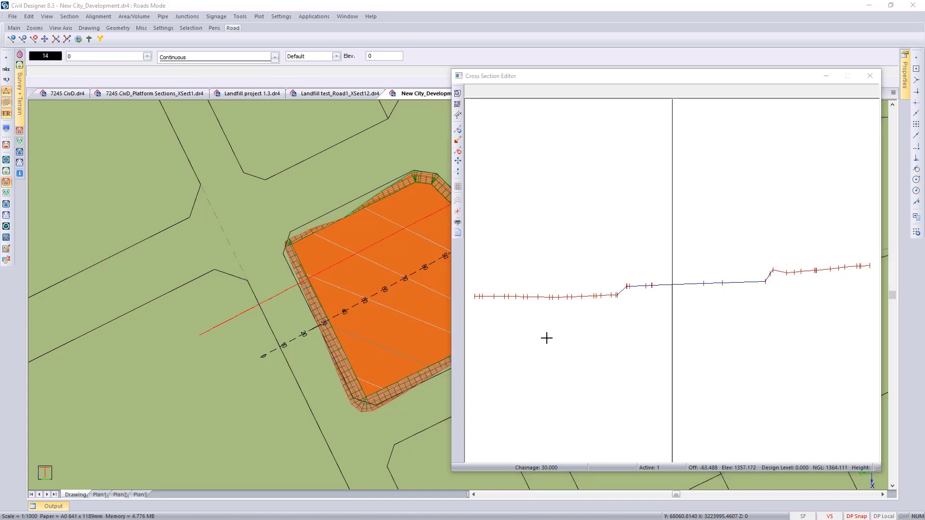
pyautogui.click(872, 77)
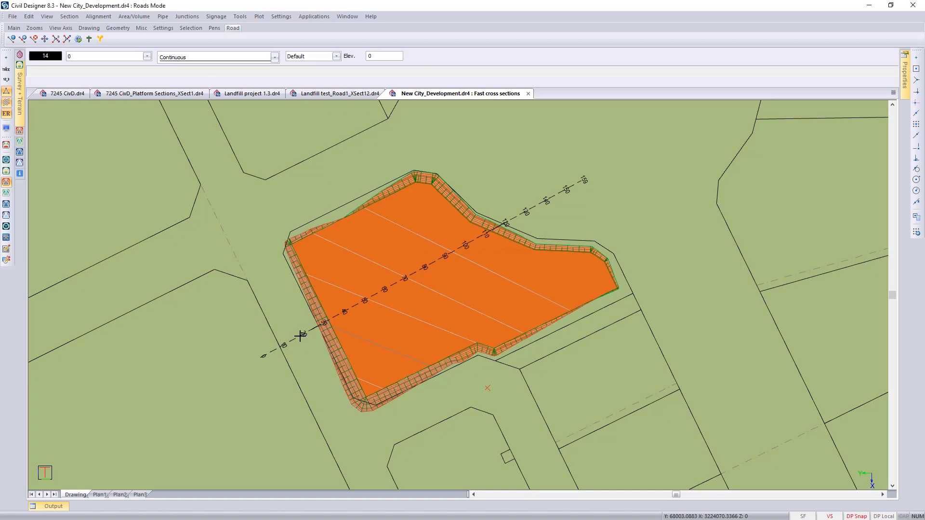
# - Generate a plot of the platform section line using the Cross Section Allpoints sheet file
pyautogui.click(301, 336)
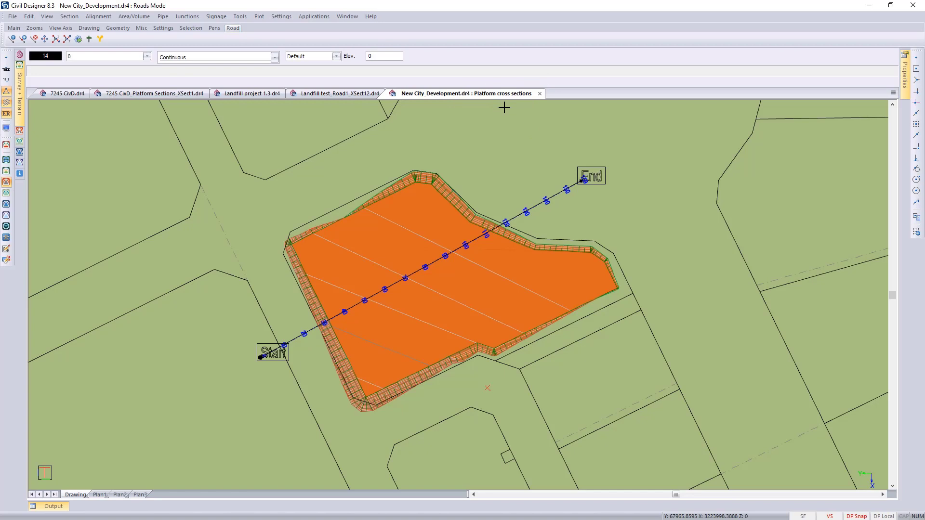
pyautogui.click(260, 16)
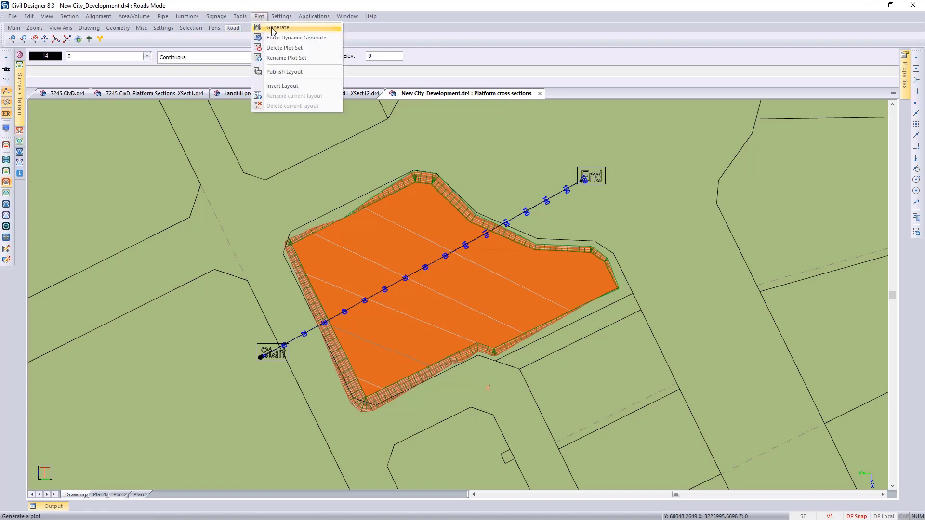
pyautogui.click(277, 27)
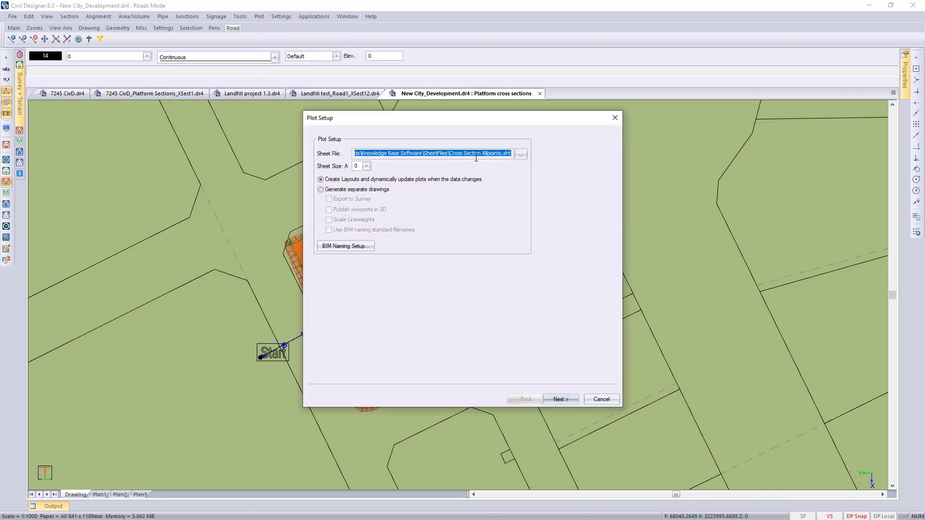
pyautogui.click(521, 154)
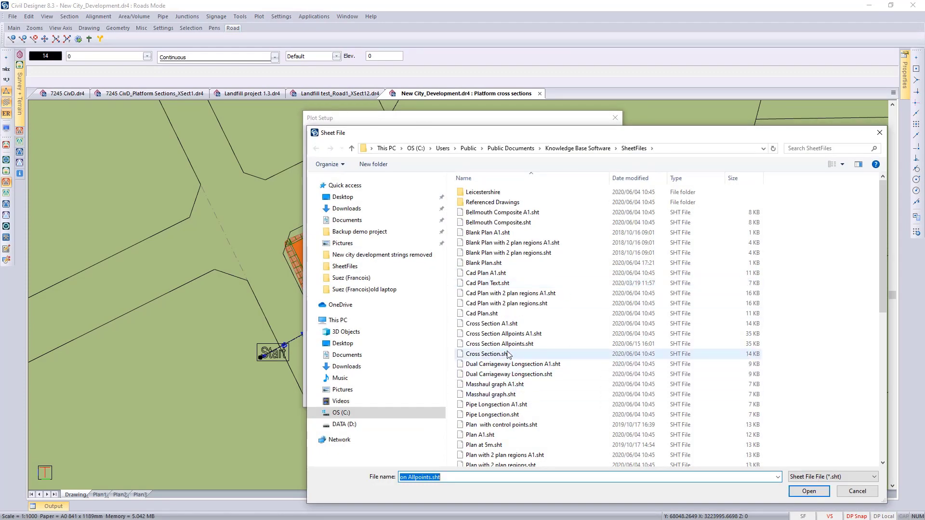
pyautogui.doubleClick(505, 345)
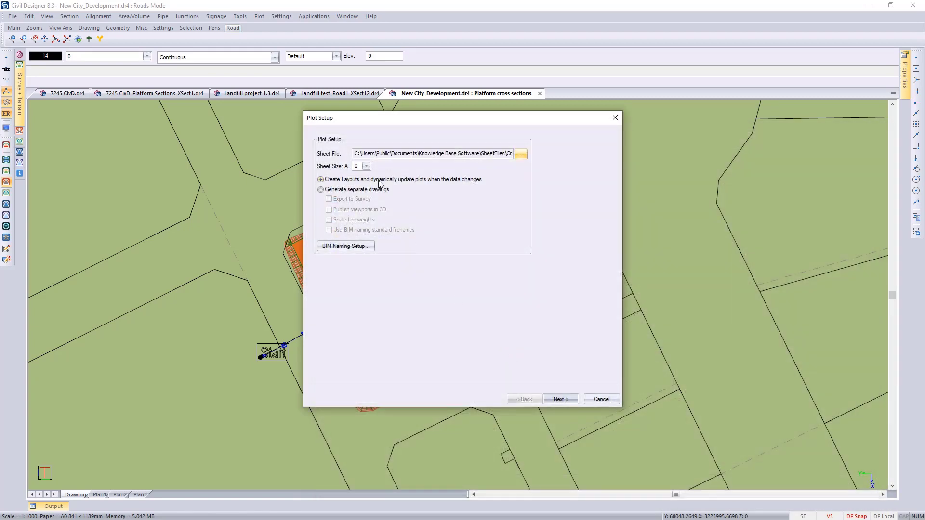
pyautogui.click(561, 400)
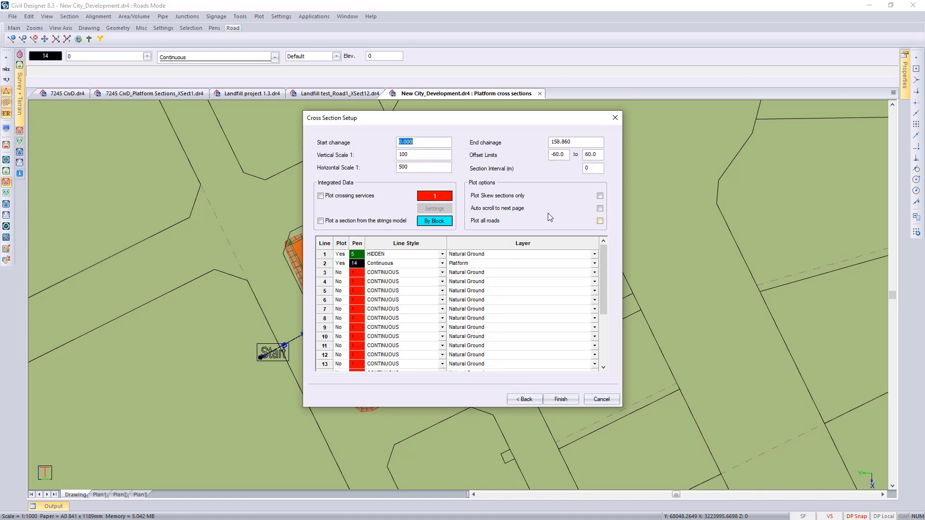
# - Set left offset -60.0, chainages 30 to 120, and enable auto scroll to the next page
pyautogui.click(566, 156)
pyautogui.doubleClick(552, 155)
pyautogui.press('BackSpace')
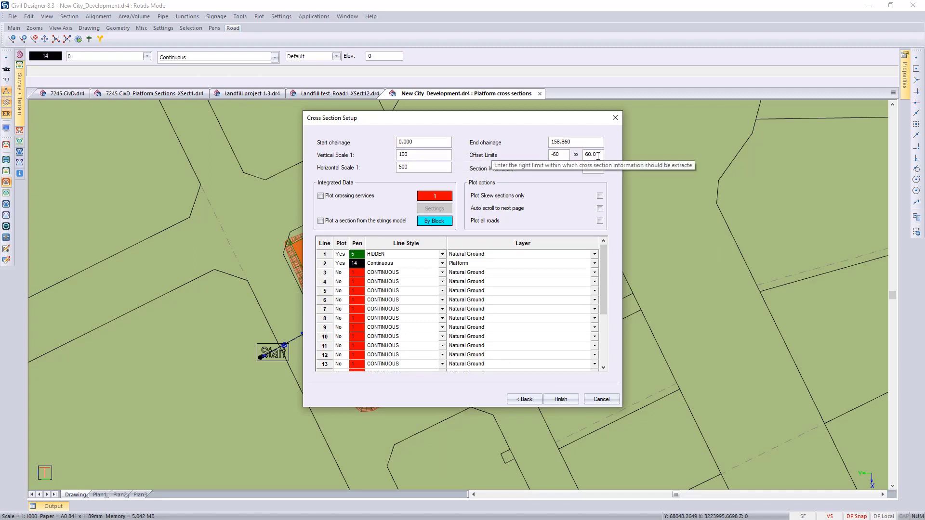
pyautogui.write('-60.0')
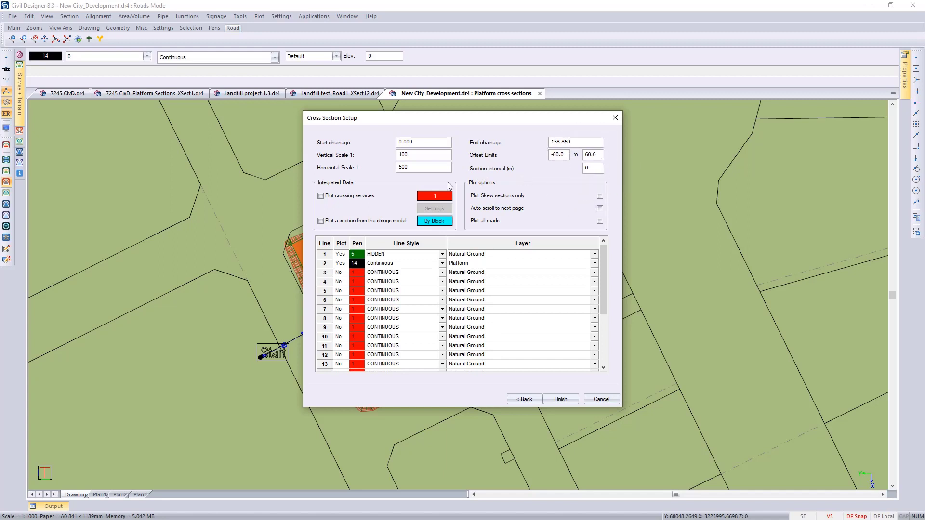
pyautogui.doubleClick(407, 142)
pyautogui.write('30')
pyautogui.moveTo(467, 120); pyautogui.dragTo(578, 120)
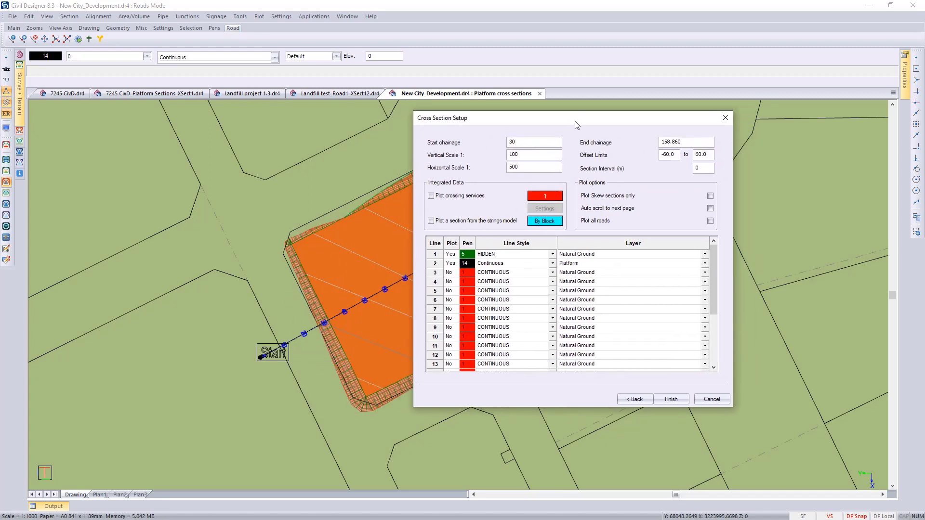
pyautogui.moveTo(573, 119); pyautogui.dragTo(557, 173)
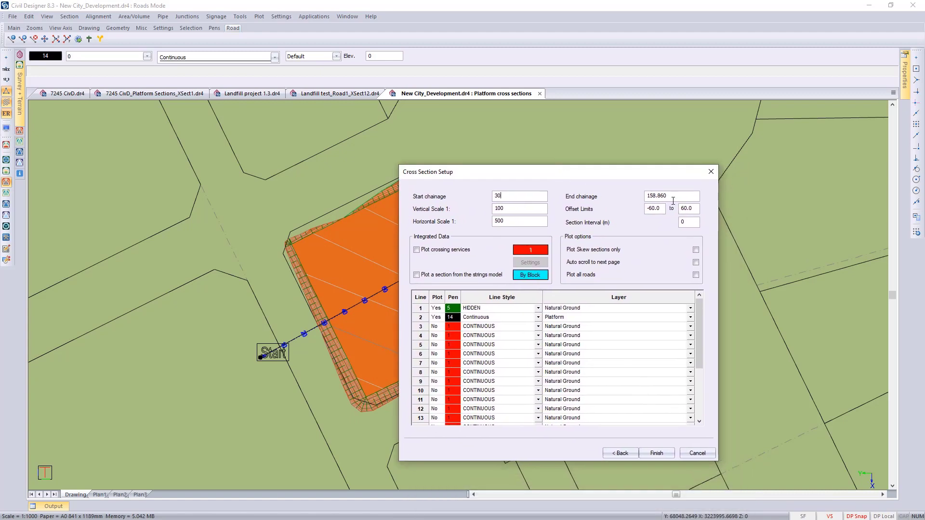
pyautogui.doubleClick(657, 198)
pyautogui.write('120')
pyautogui.click(695, 263)
pyautogui.click(444, 317)
# - Finish generating the plots and zoom in on the Platform cross sections_XSect1 sheet
pyautogui.click(655, 454)
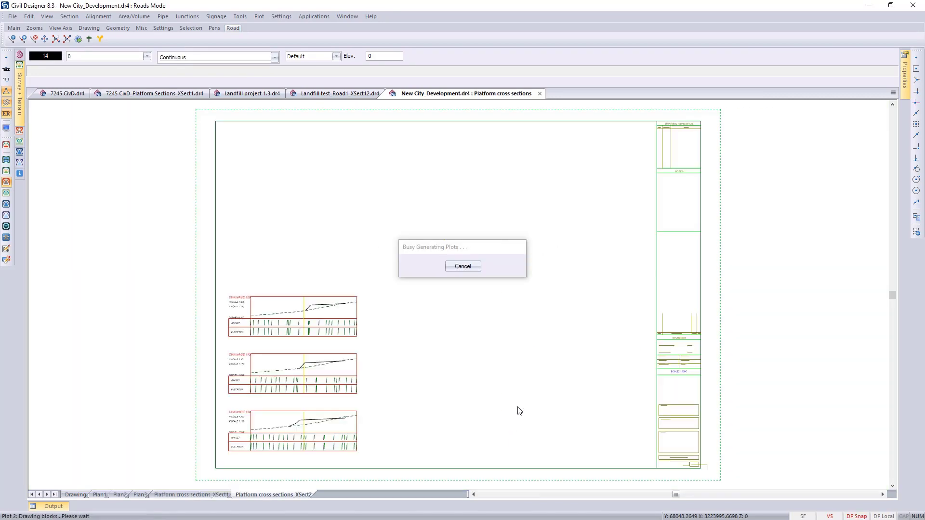
pyautogui.click(205, 495)
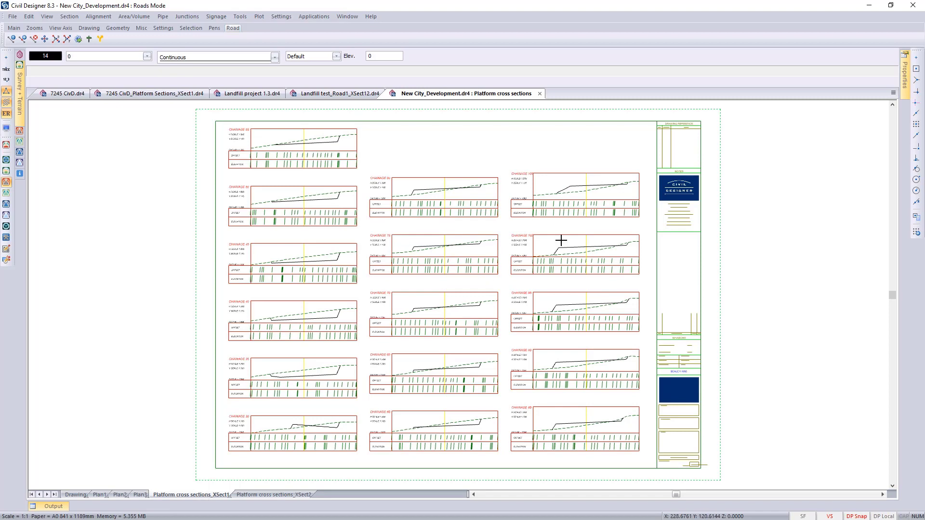
pyautogui.scroll(2, 573, 263)
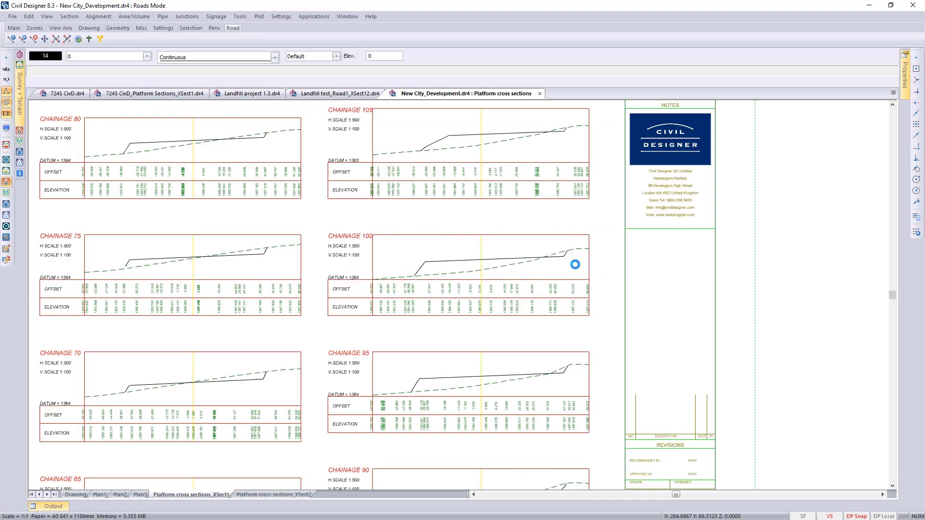
pyautogui.scroll(2, 458, 293)
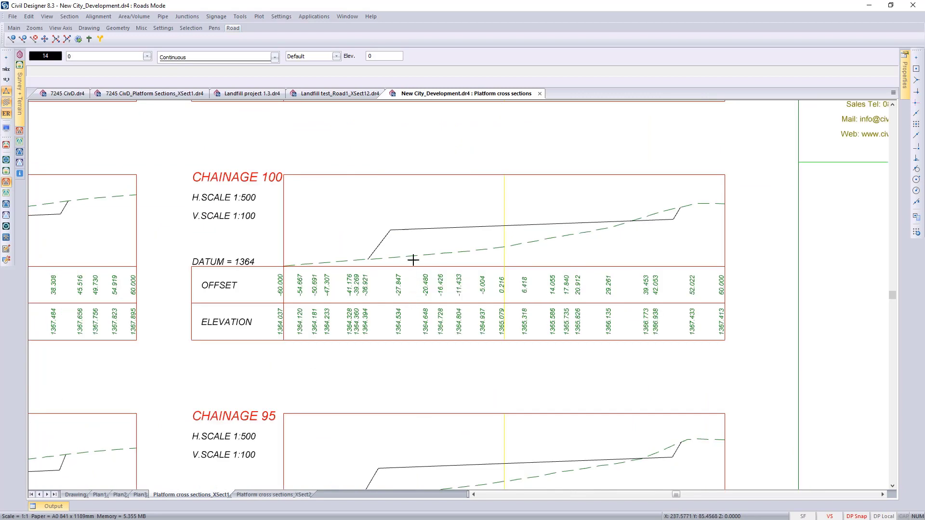